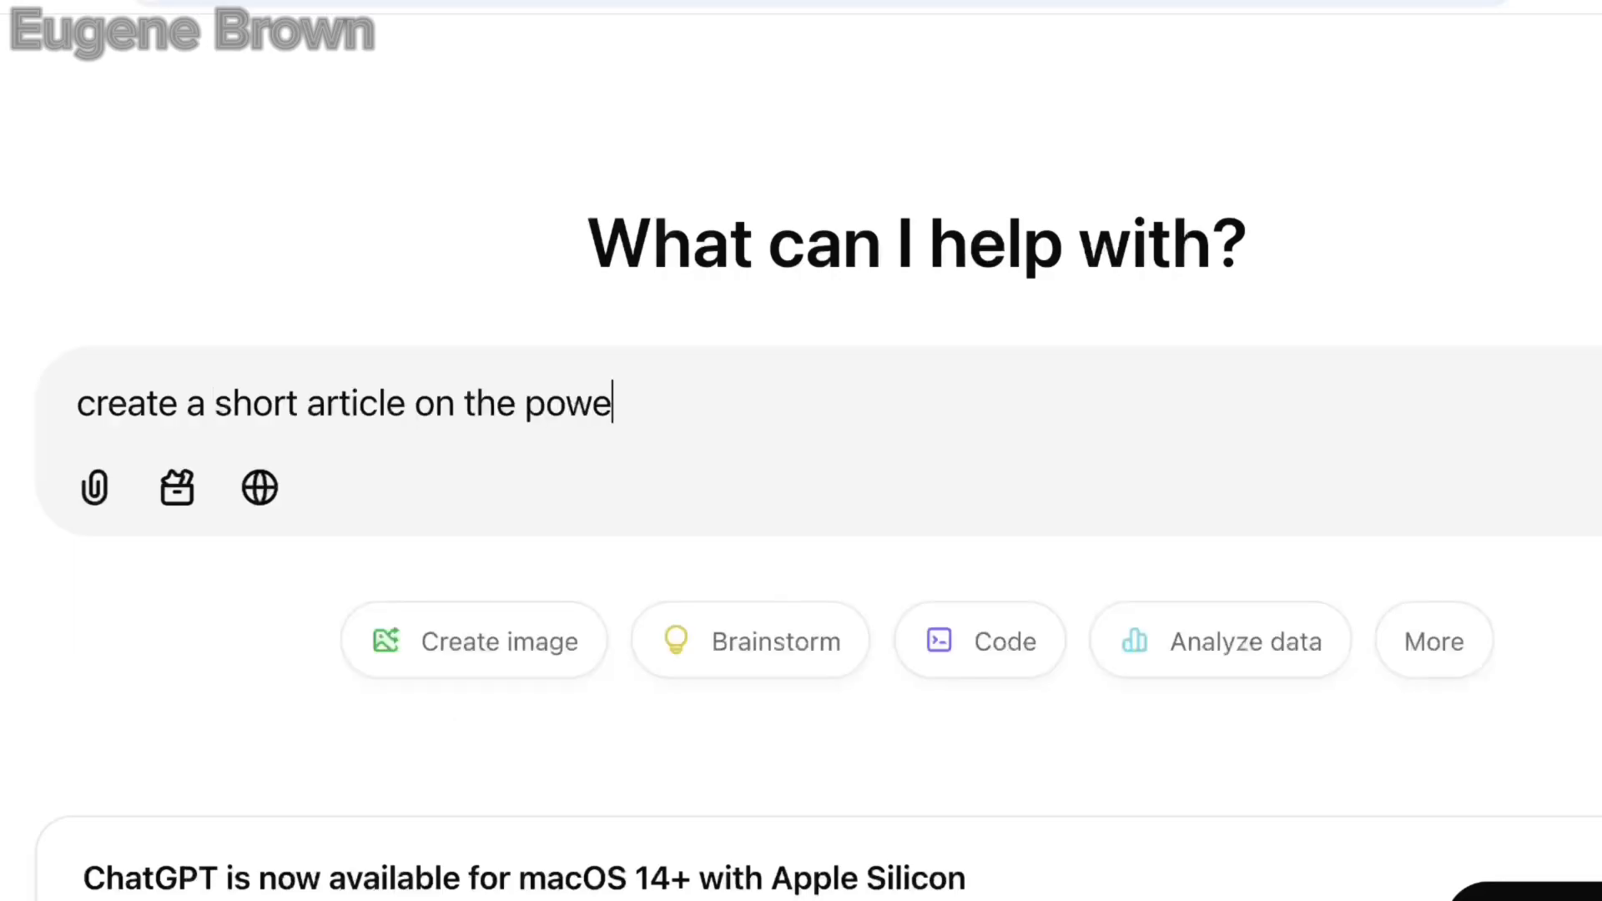
Step: Ask ChatGPT to create a short article on the power of AI, and copy the generated response
text(of AI)
key(Return)
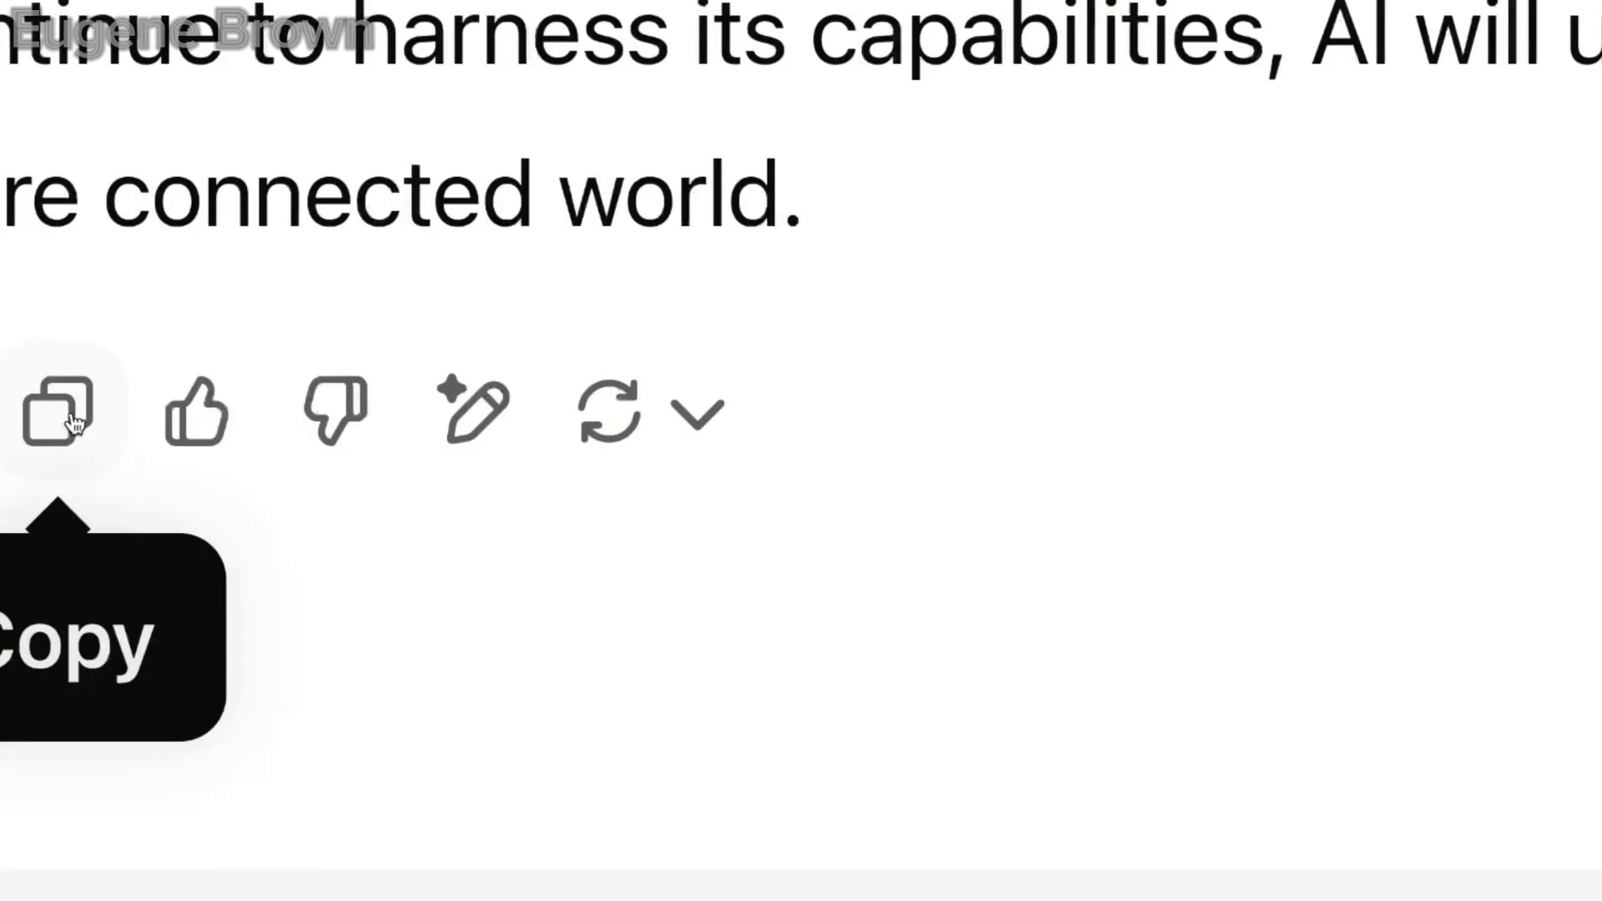
click(74, 423)
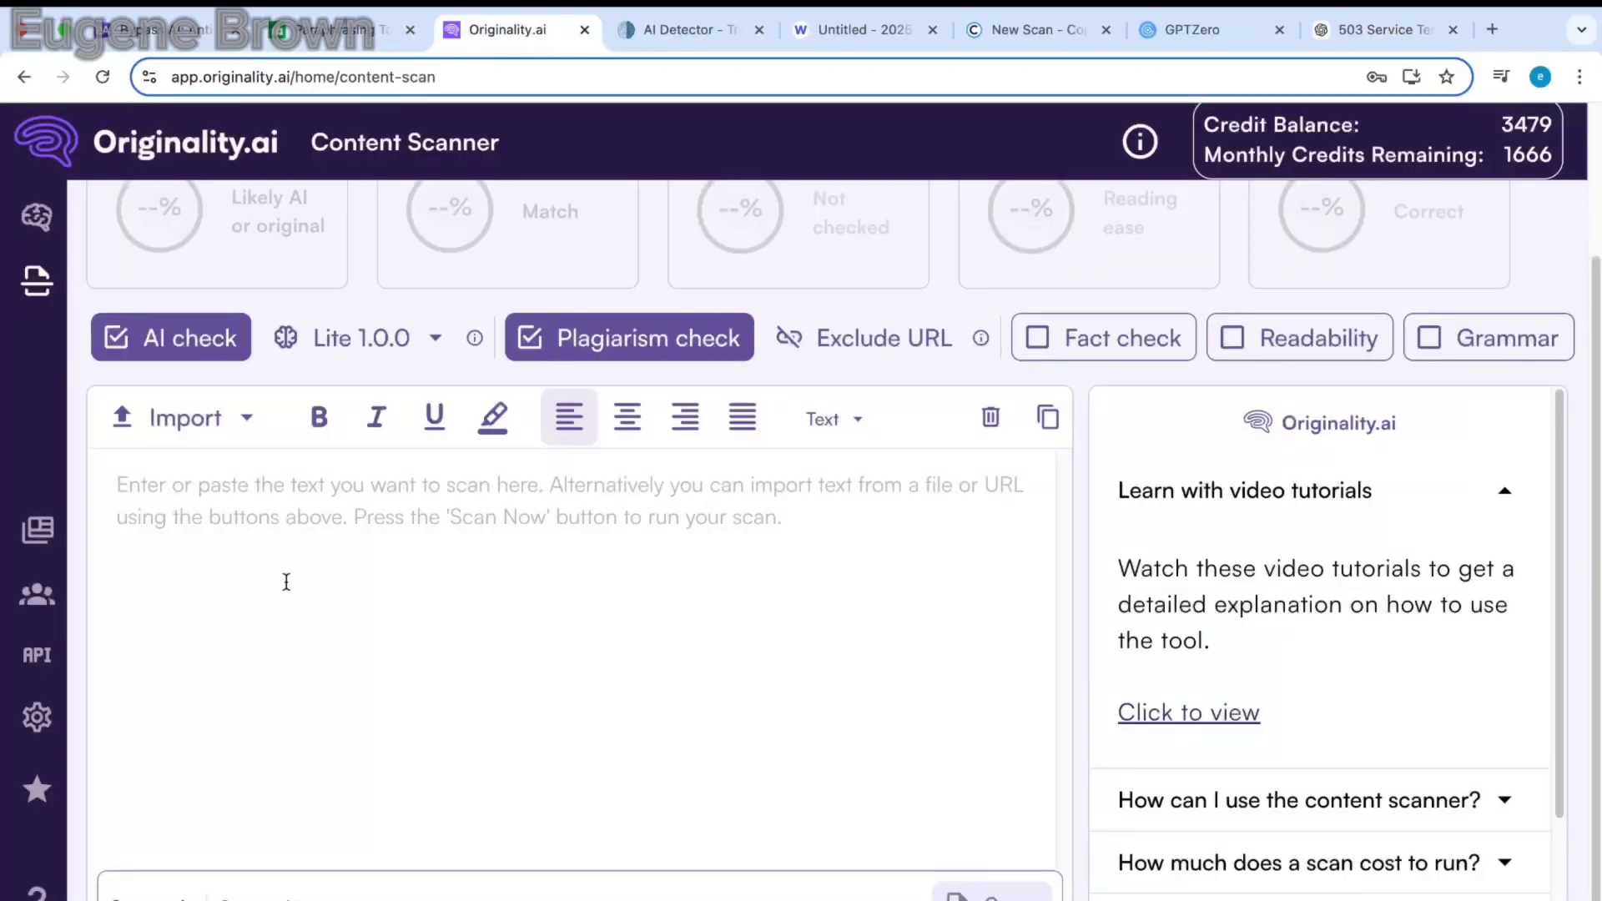
Step: Paste the copied article into Originality.ai's content scanner and run the AI and plagiarism checks
right_click(124, 475)
click(191, 630)
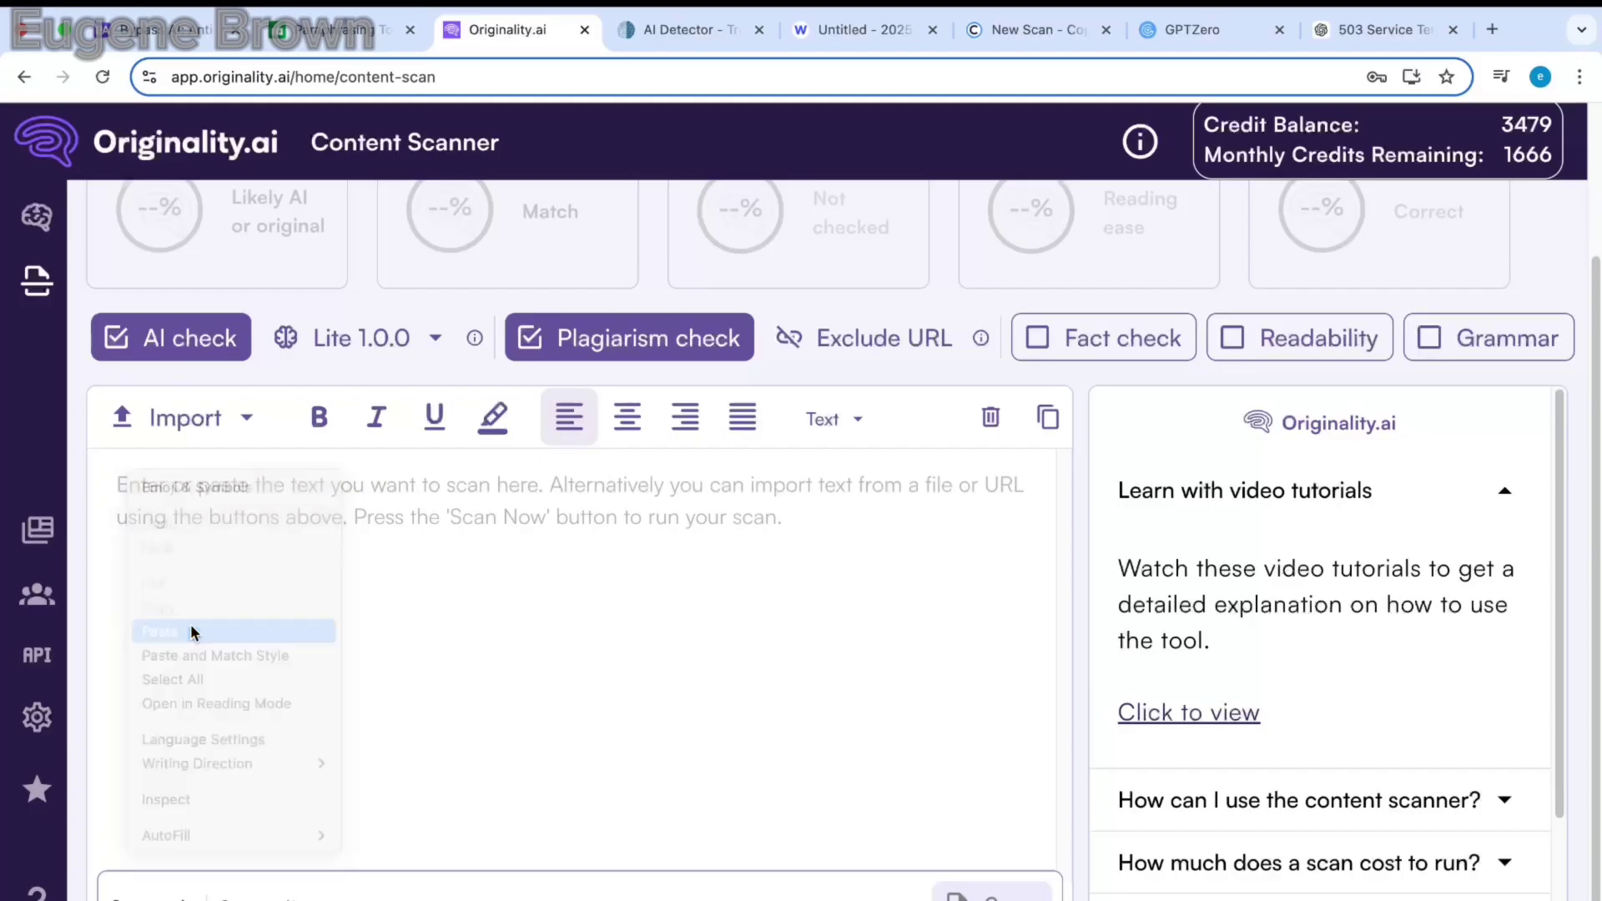
click(999, 891)
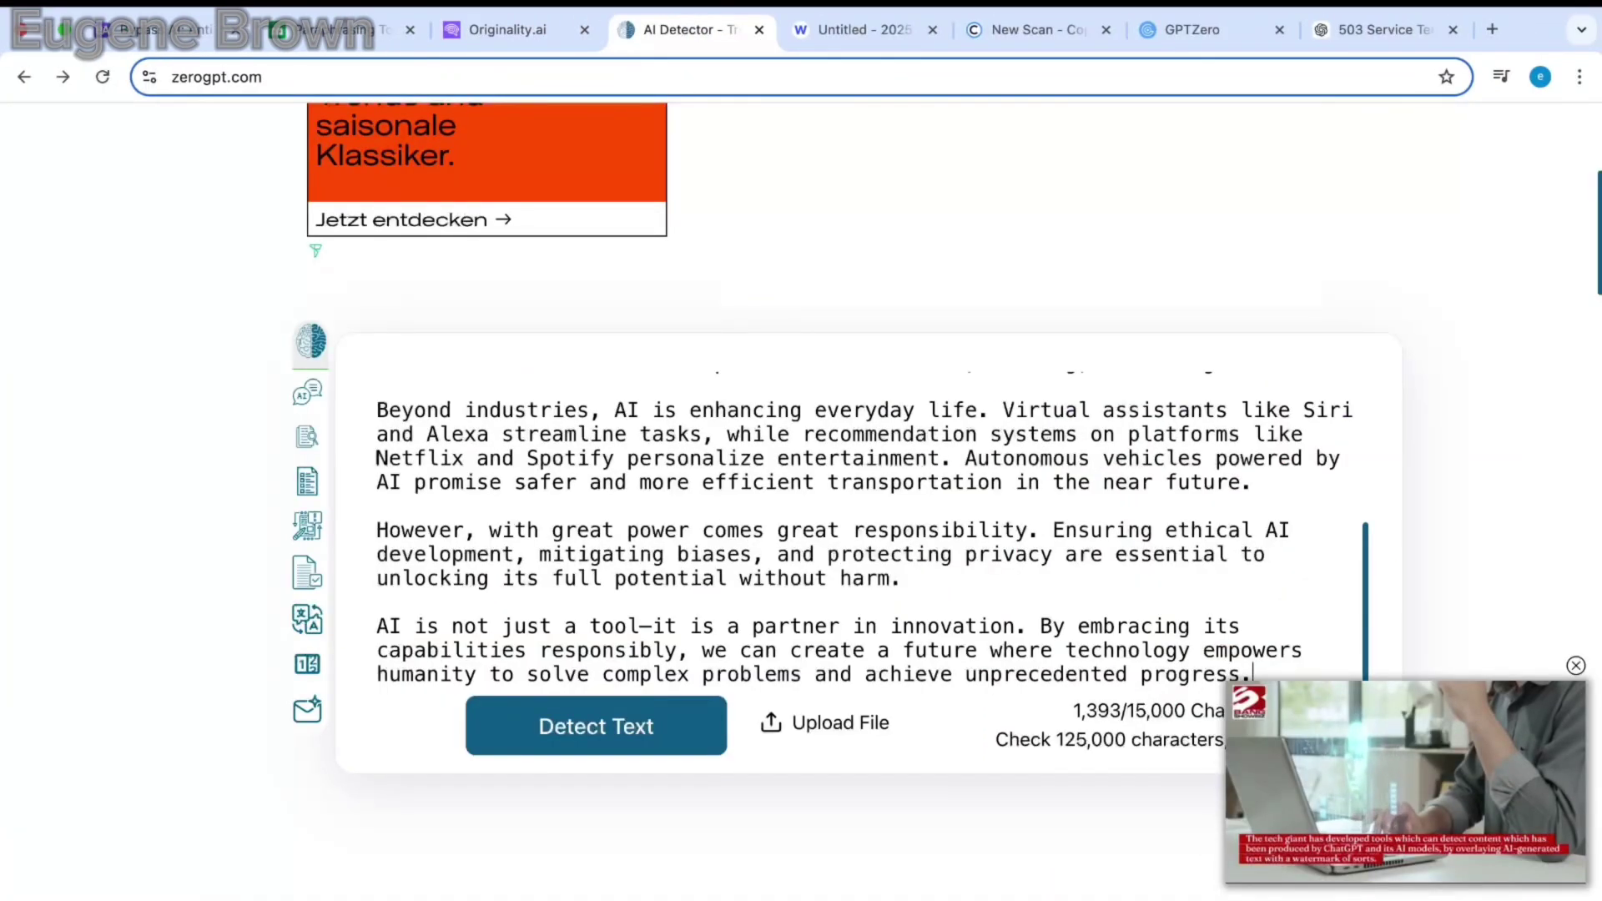
Step: Run ZeroGPT's AI text detection on the pasted article and review its result
click(576, 731)
scroll(878, 506, down, 1)
scroll(878, 506, down, 4)
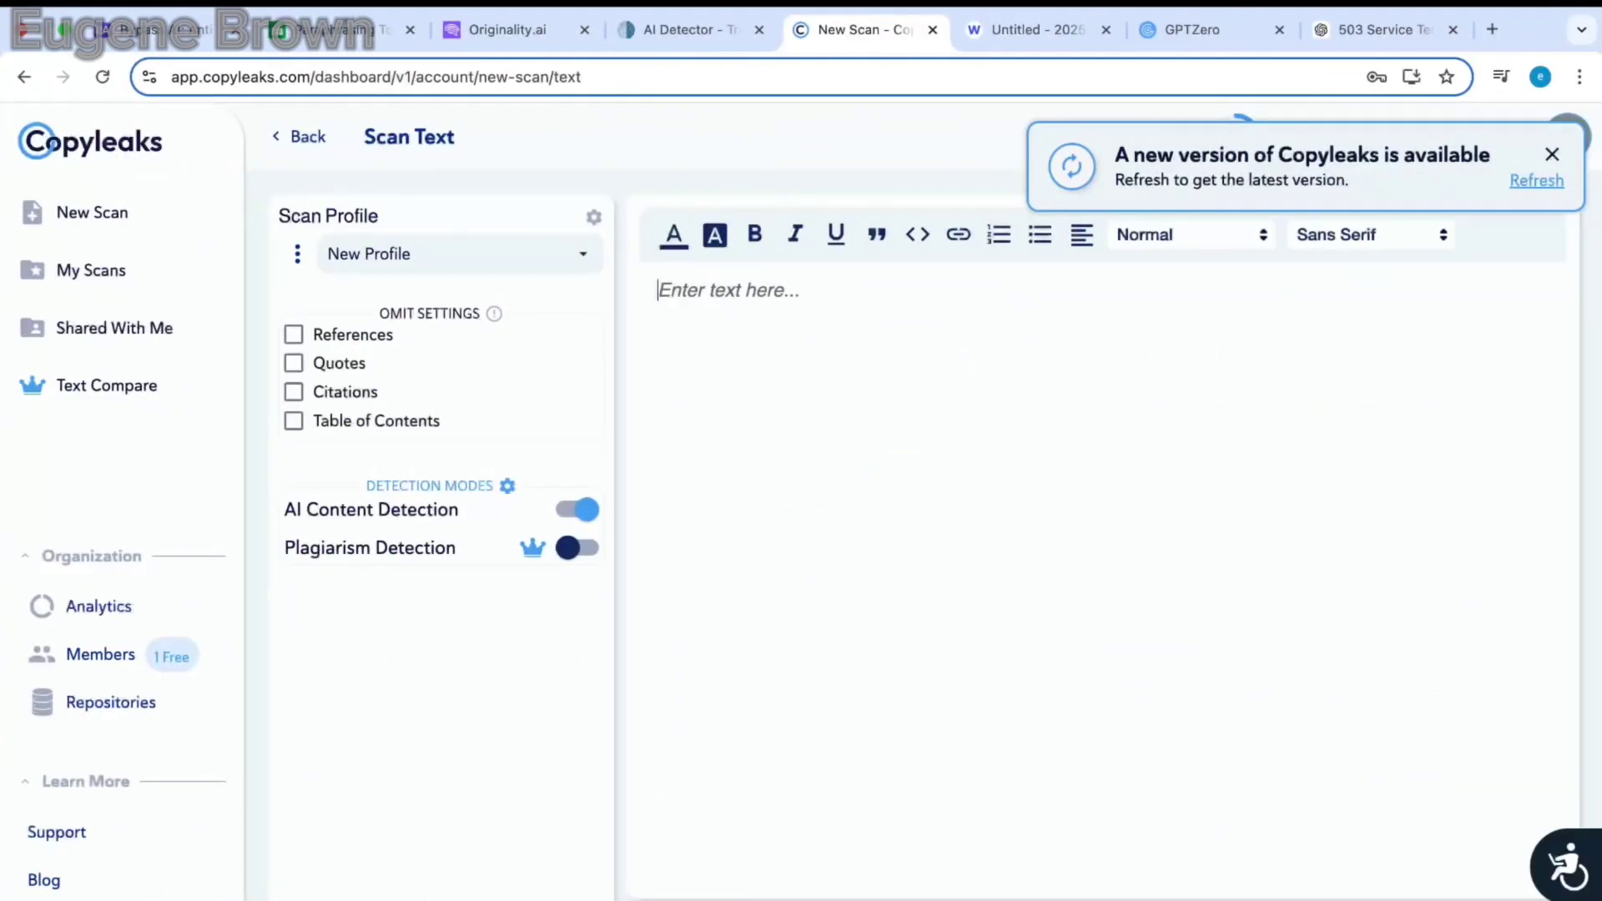
Step: Paste the article into the Copyleaks text scan
right_click(659, 294)
click(715, 451)
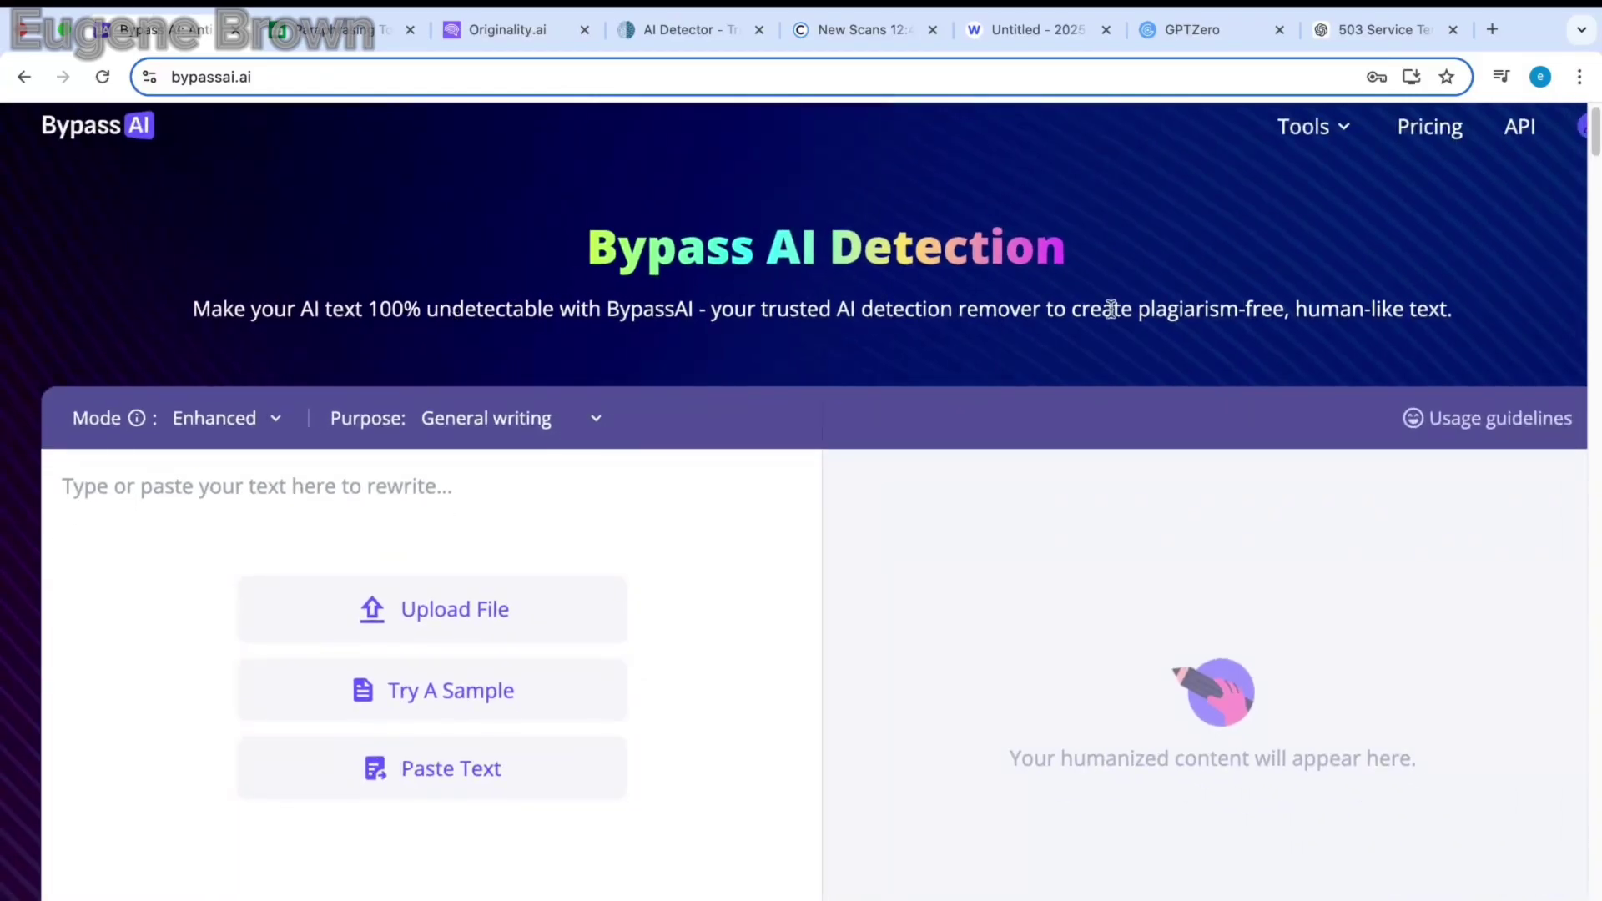
Step: Paste the original article into BypassAI and run its AI text detection
drag(1064, 306, 1276, 297)
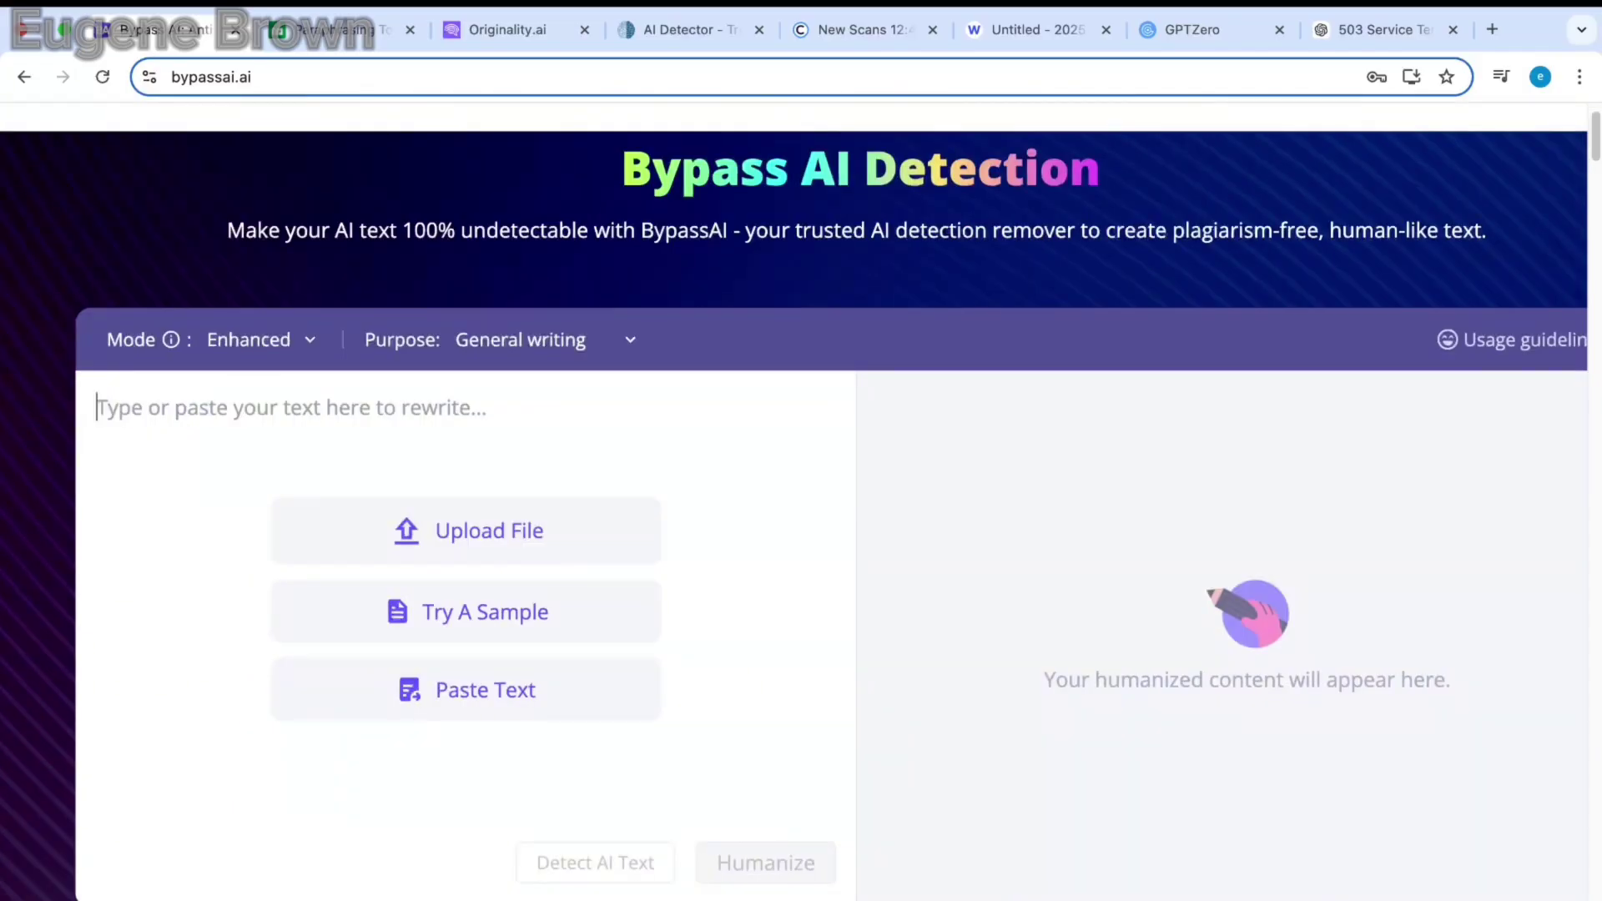
right_click(111, 412)
click(145, 560)
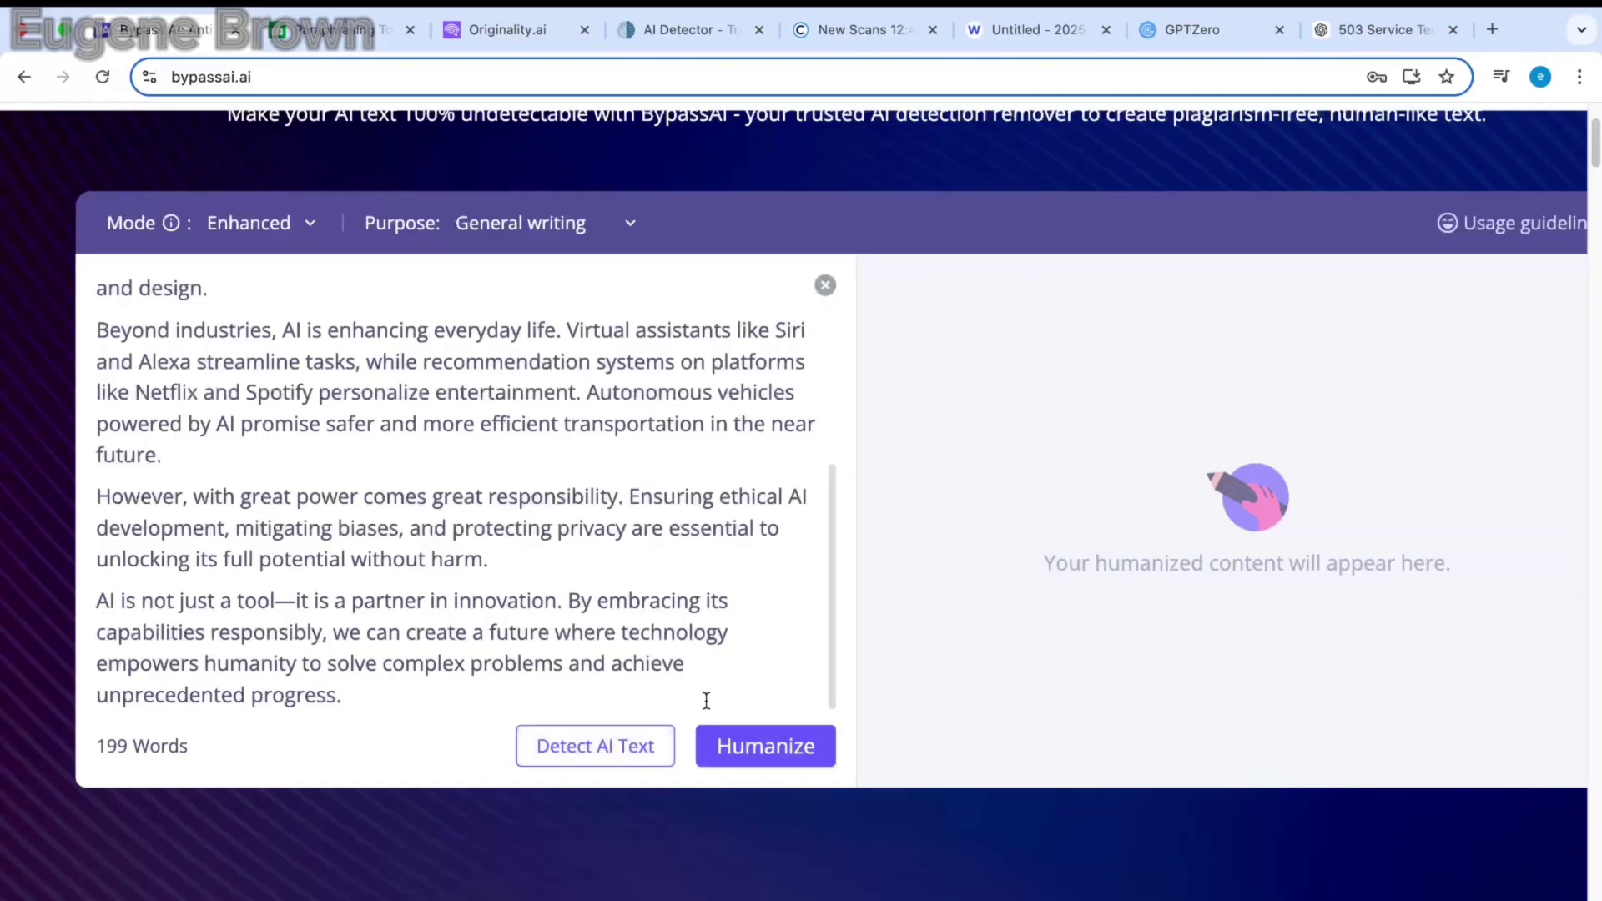
click(592, 747)
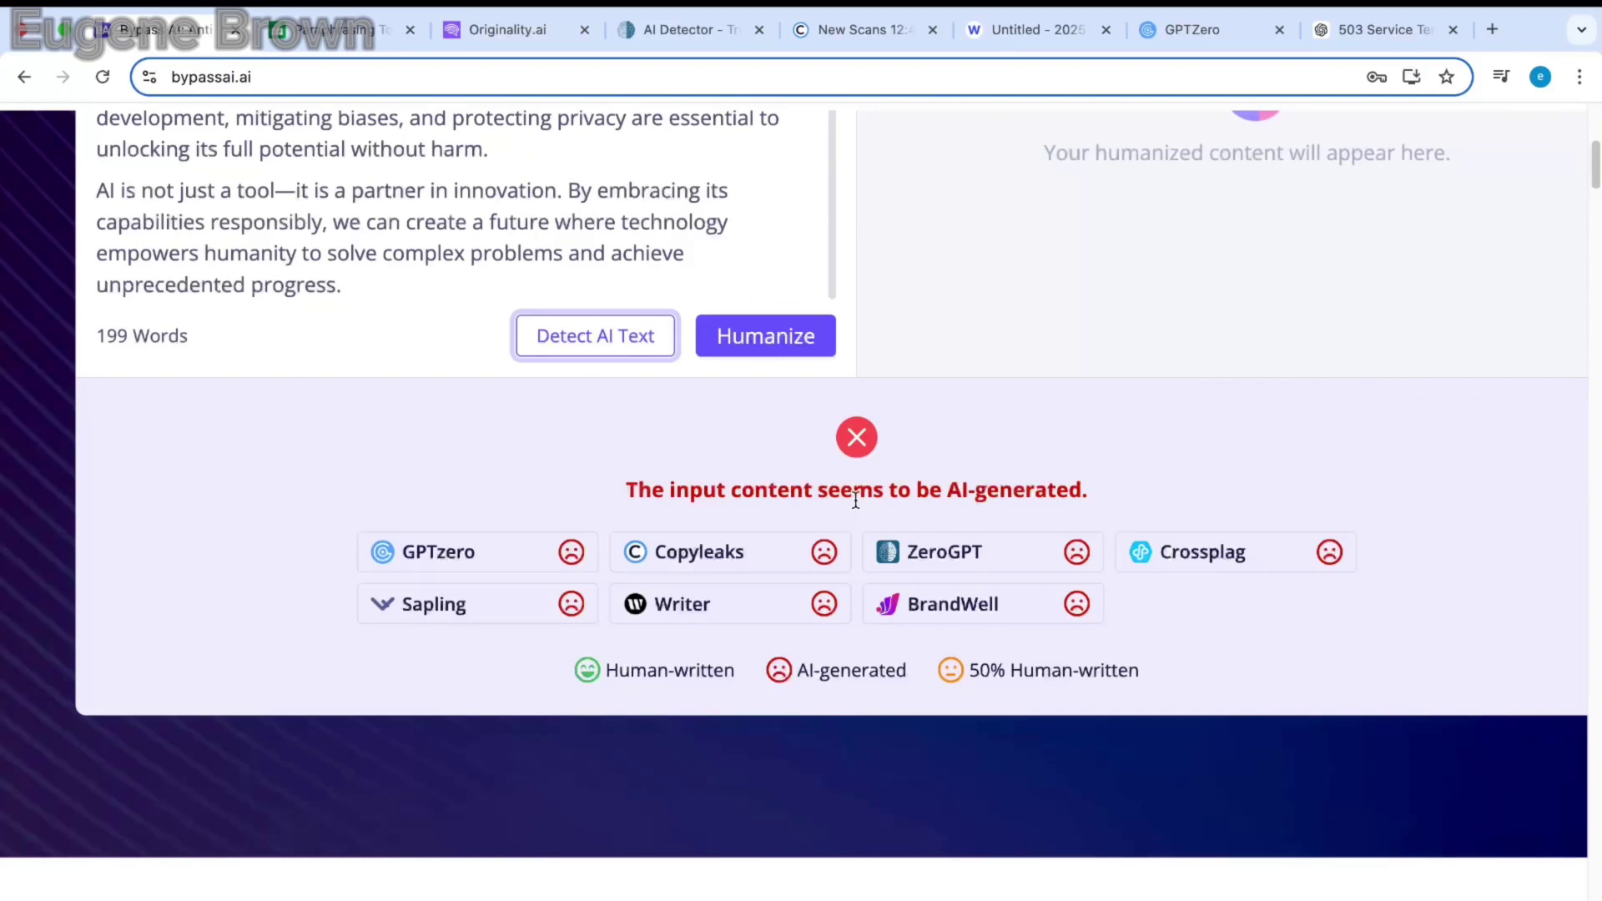
Step: Humanize the article in BypassAI with Enhanced mode and General writing purpose, and read through the rewritten output
scroll(855, 499, up, 3)
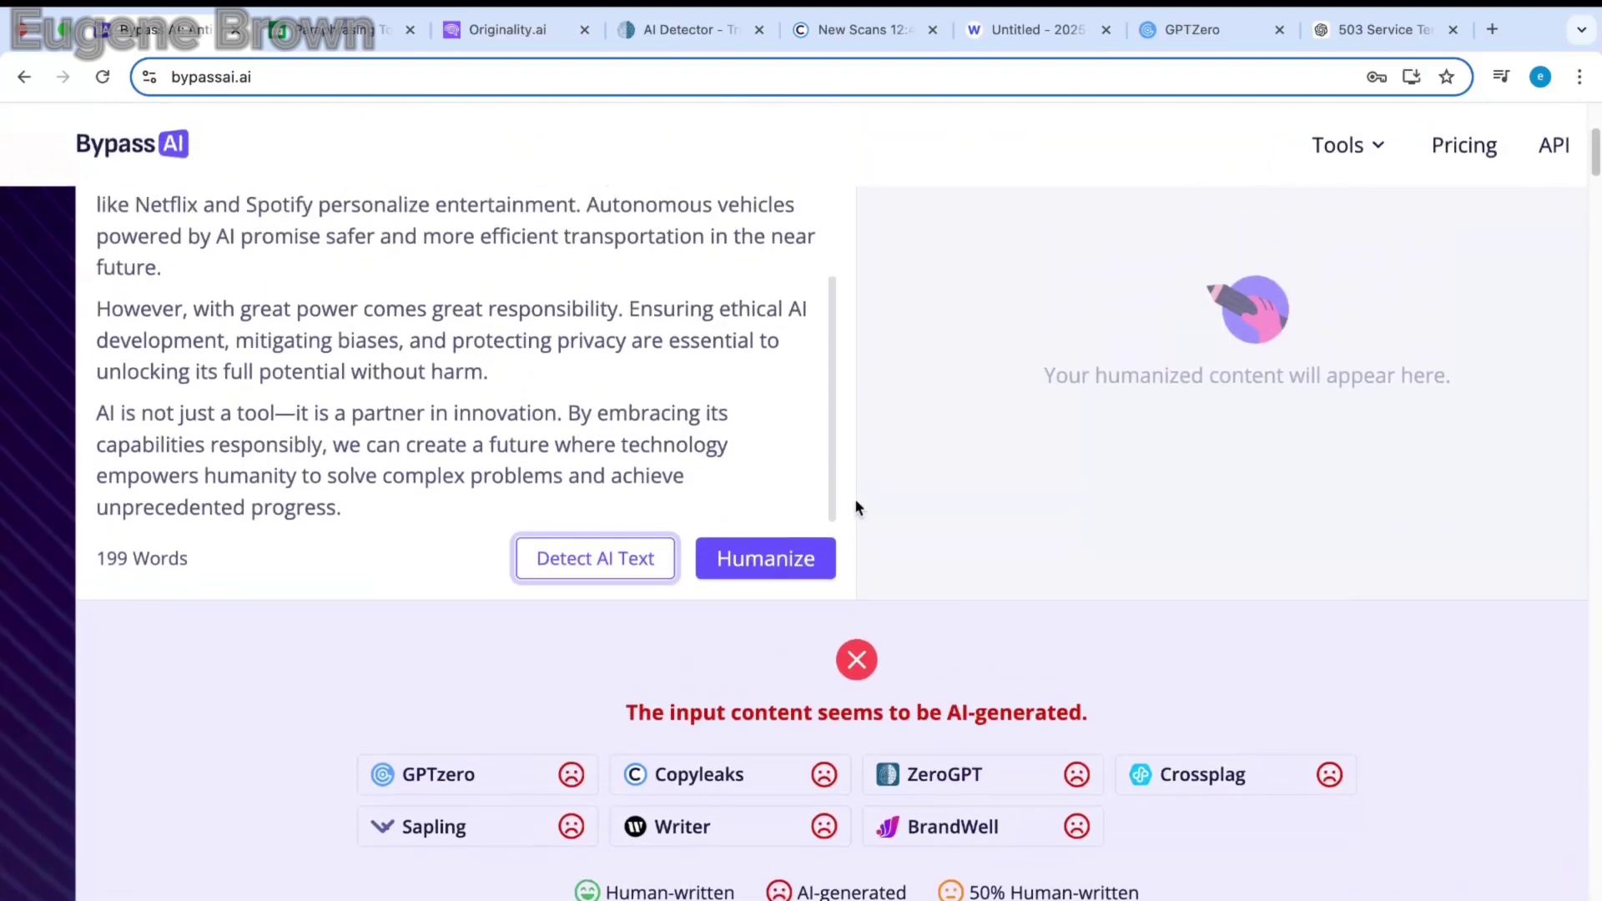
click(759, 567)
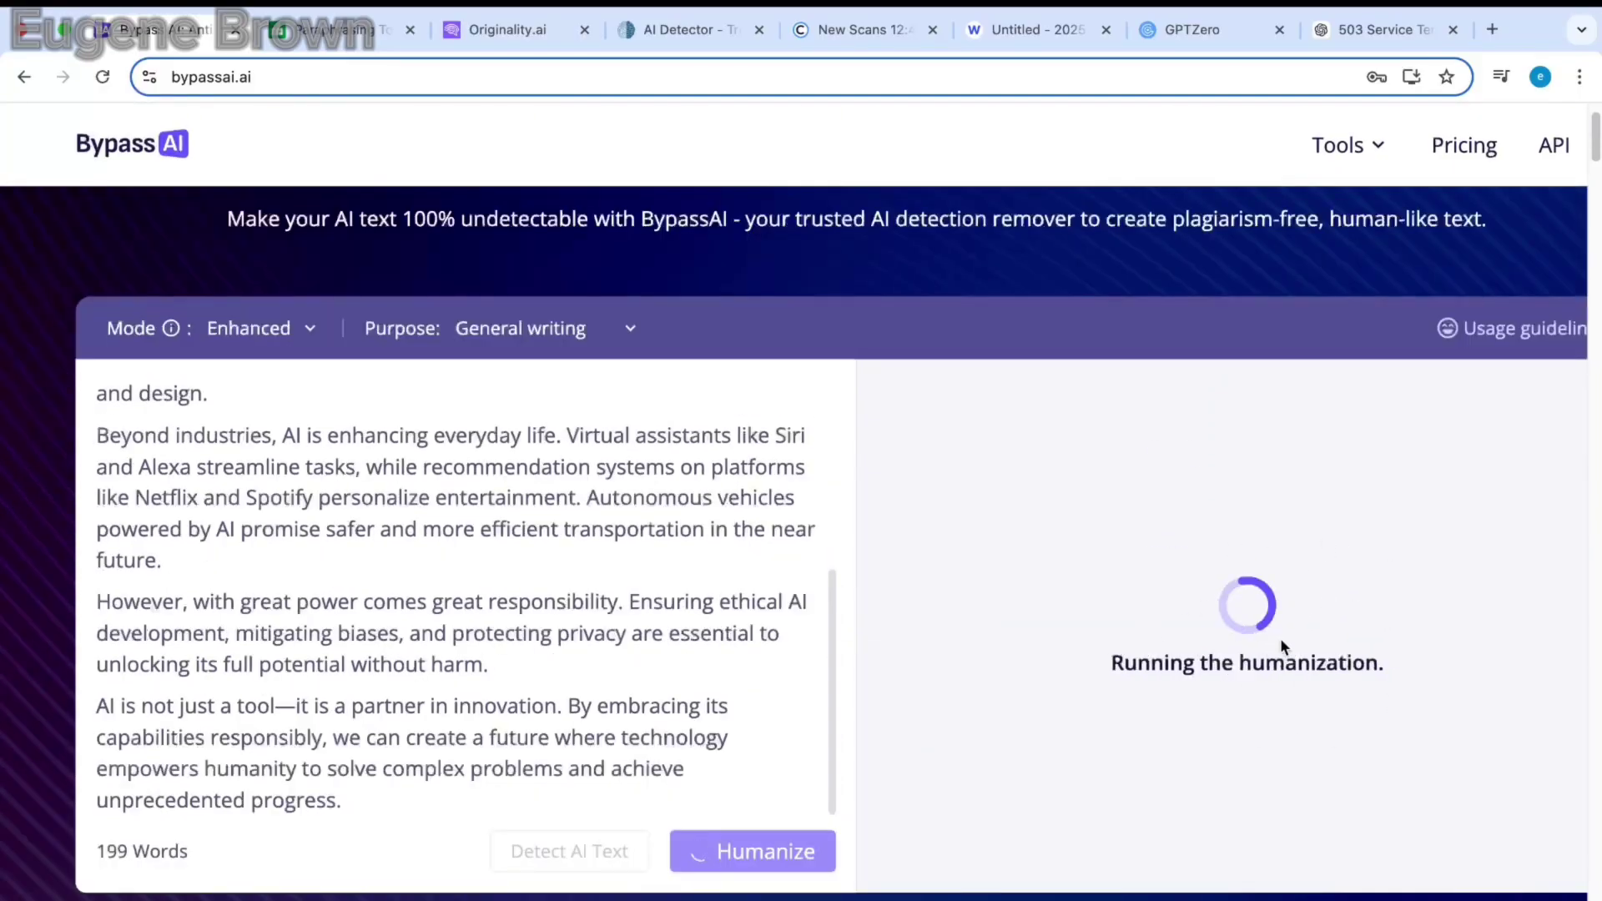
scroll(1280, 638, up, 5)
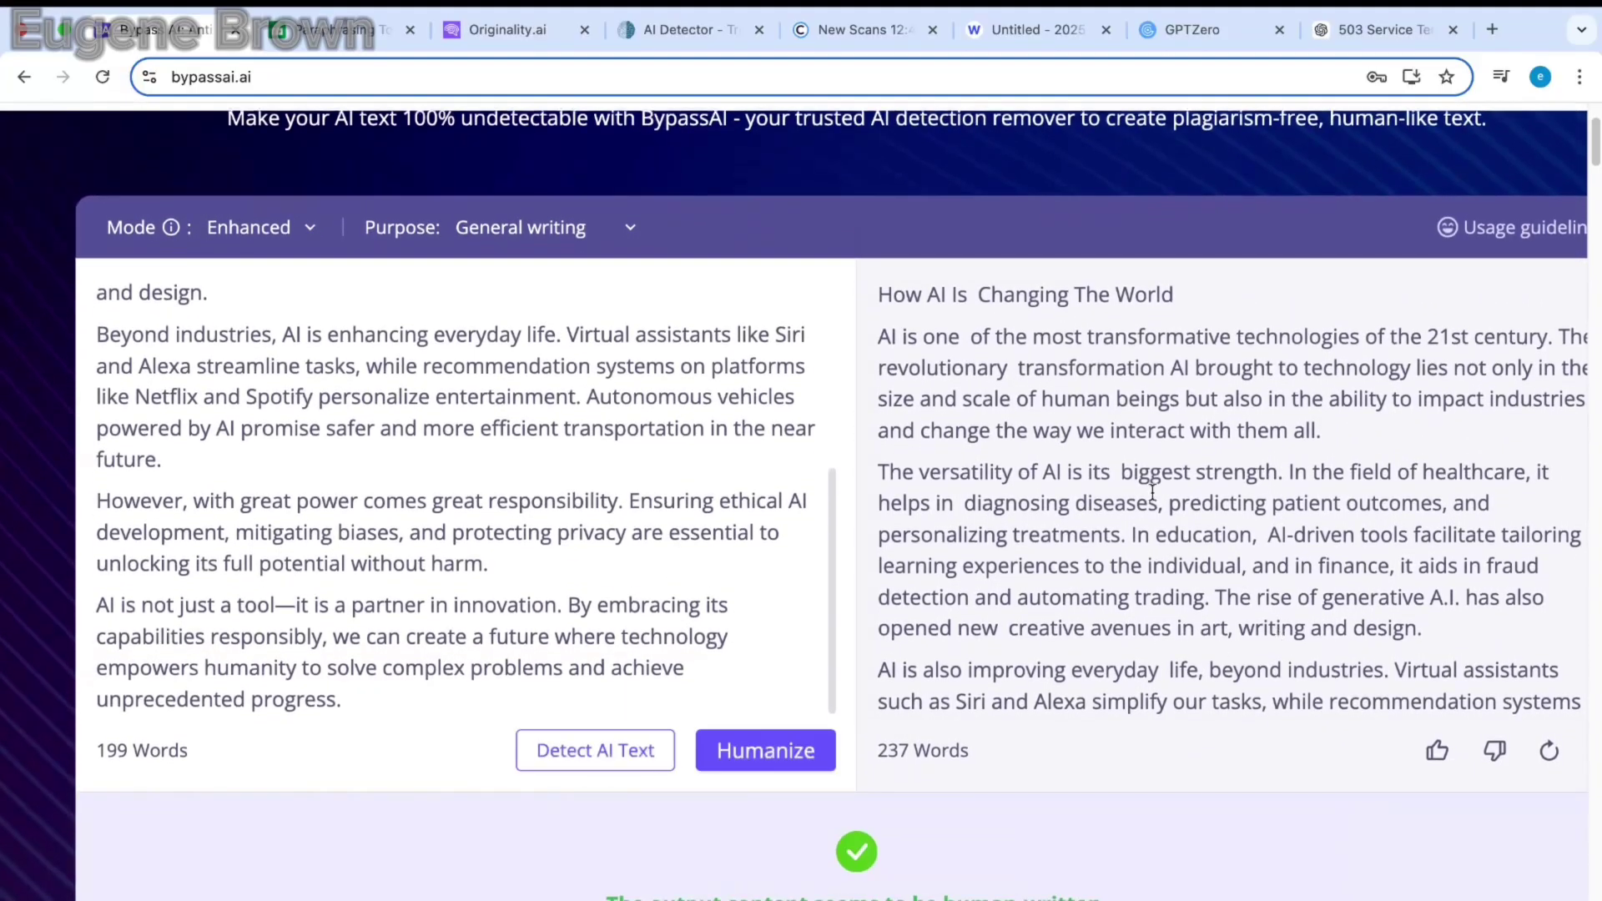
scroll(1197, 506, down, 2)
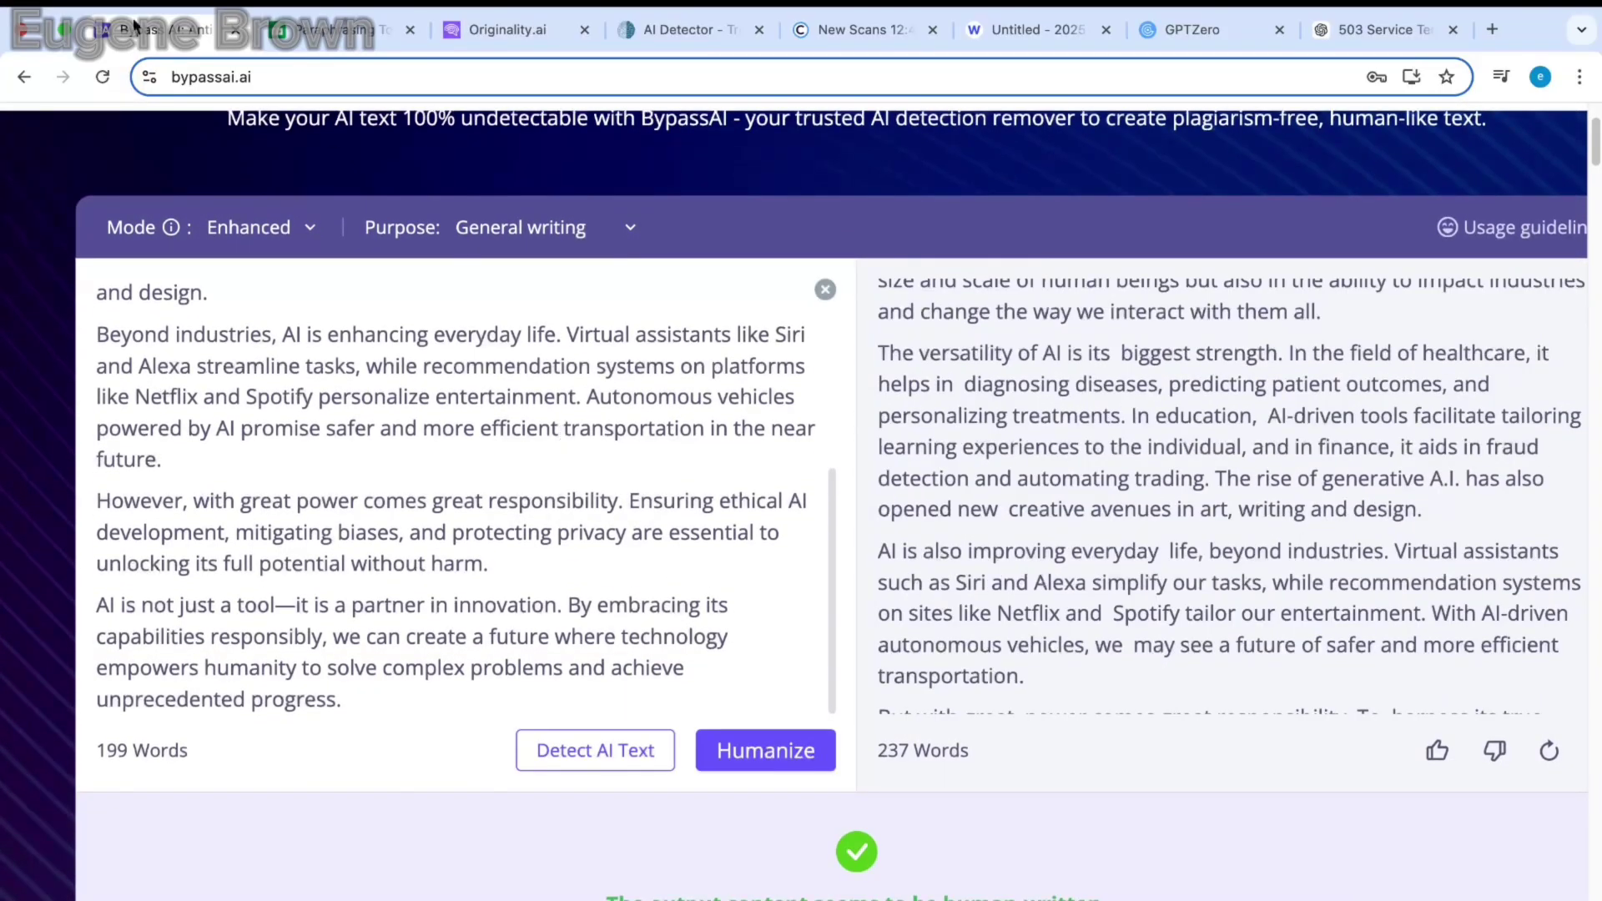
Step: Switch to QuillBot, paste the original article and paraphrase it in Standard mode
click(331, 35)
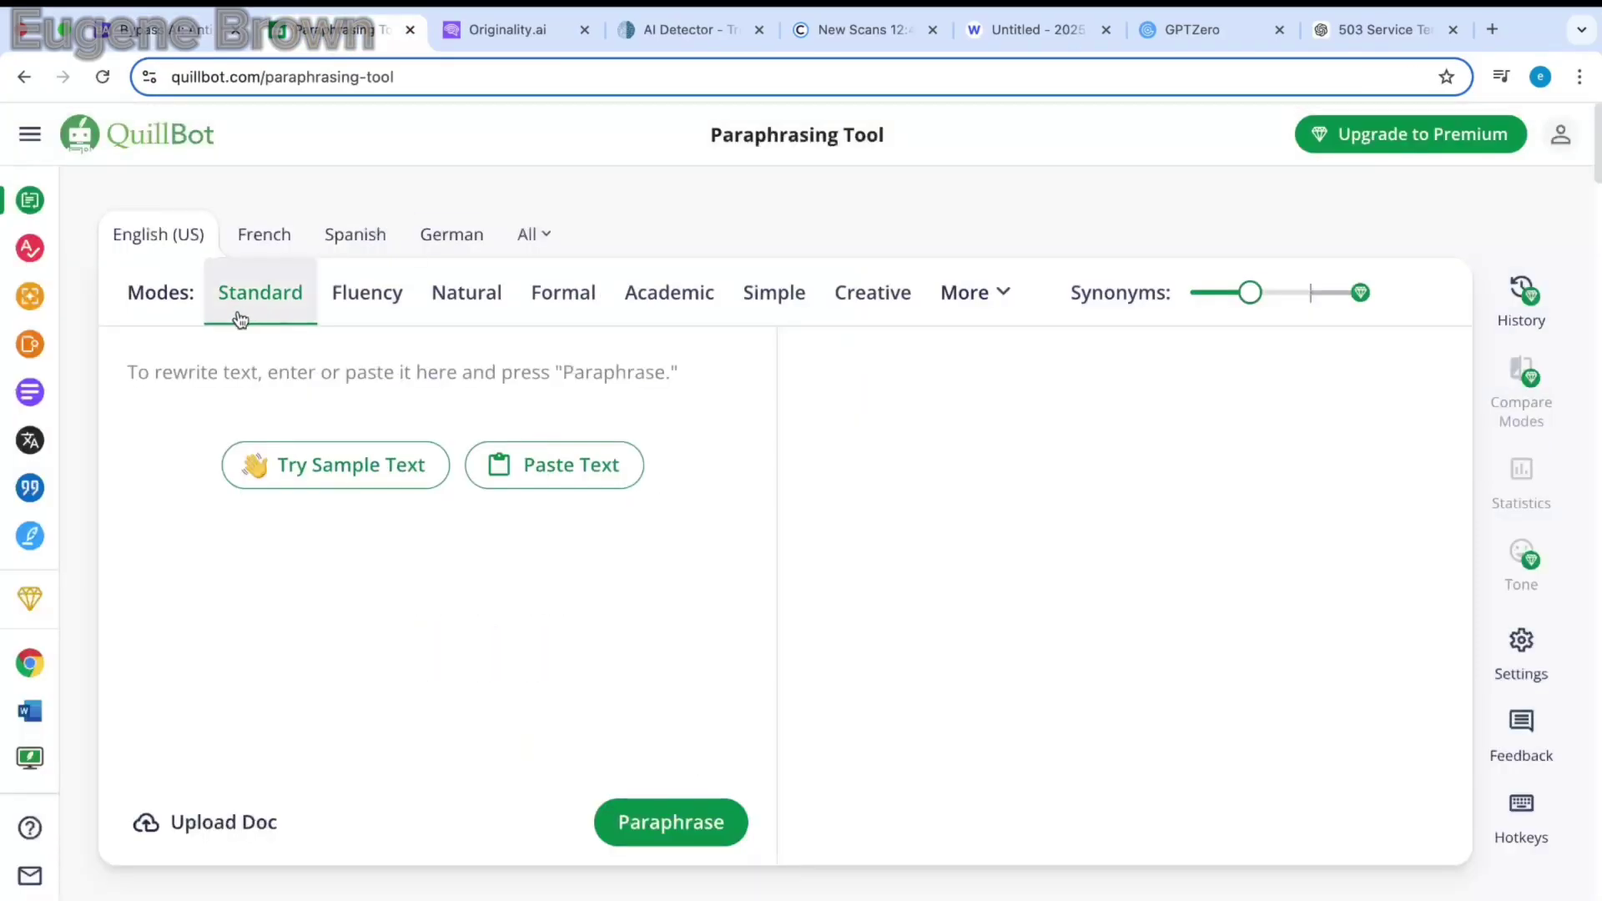
right_click(139, 377)
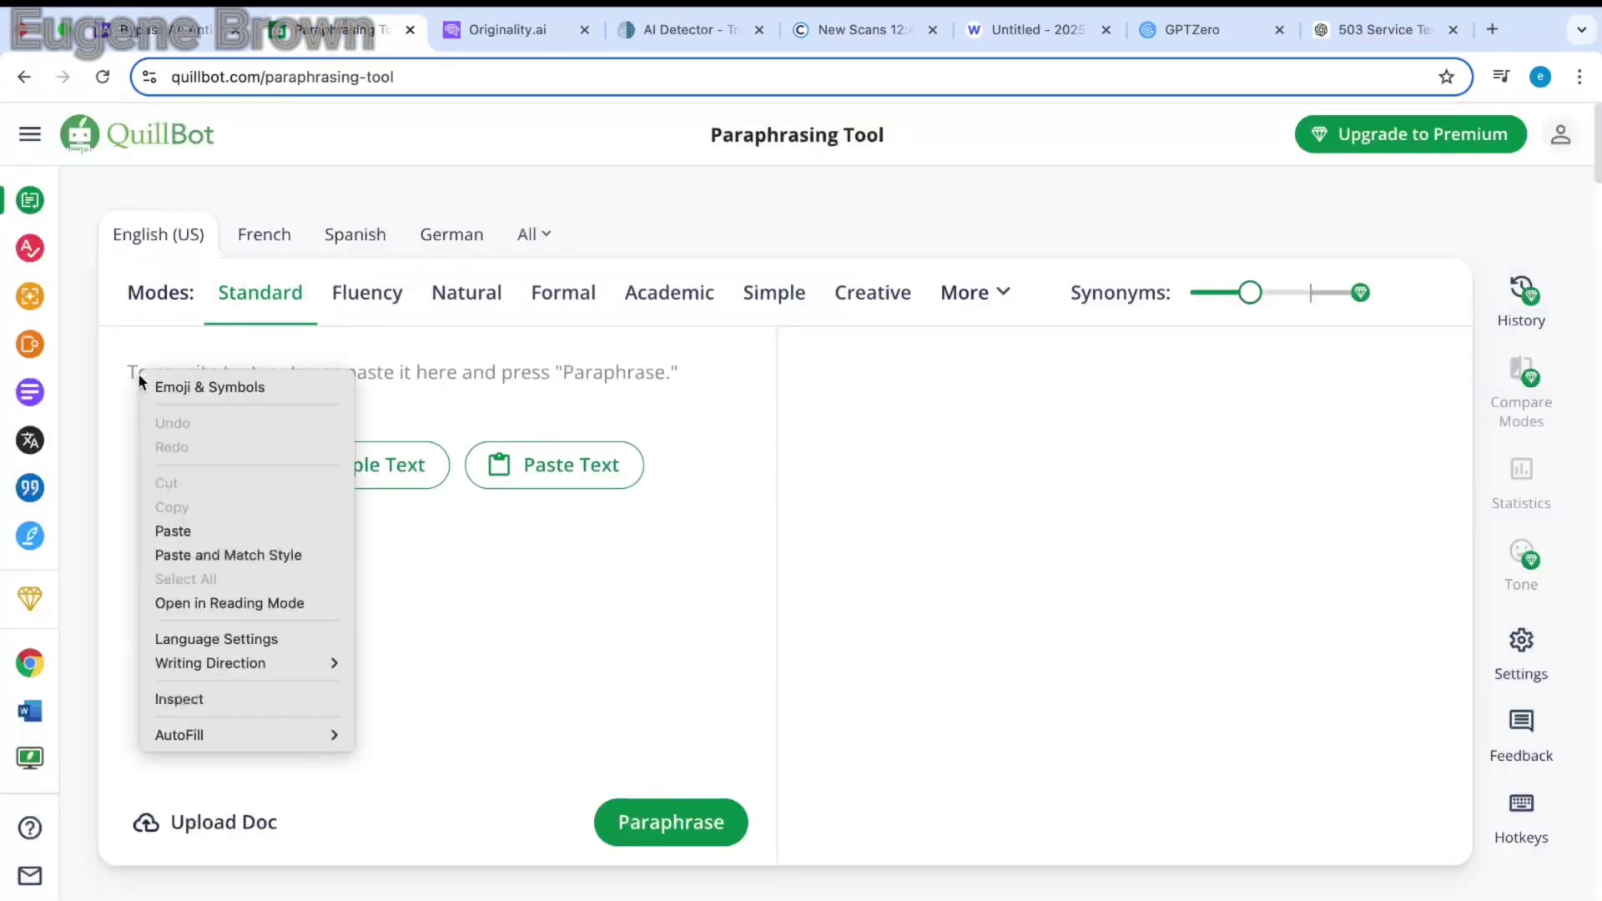
click(175, 531)
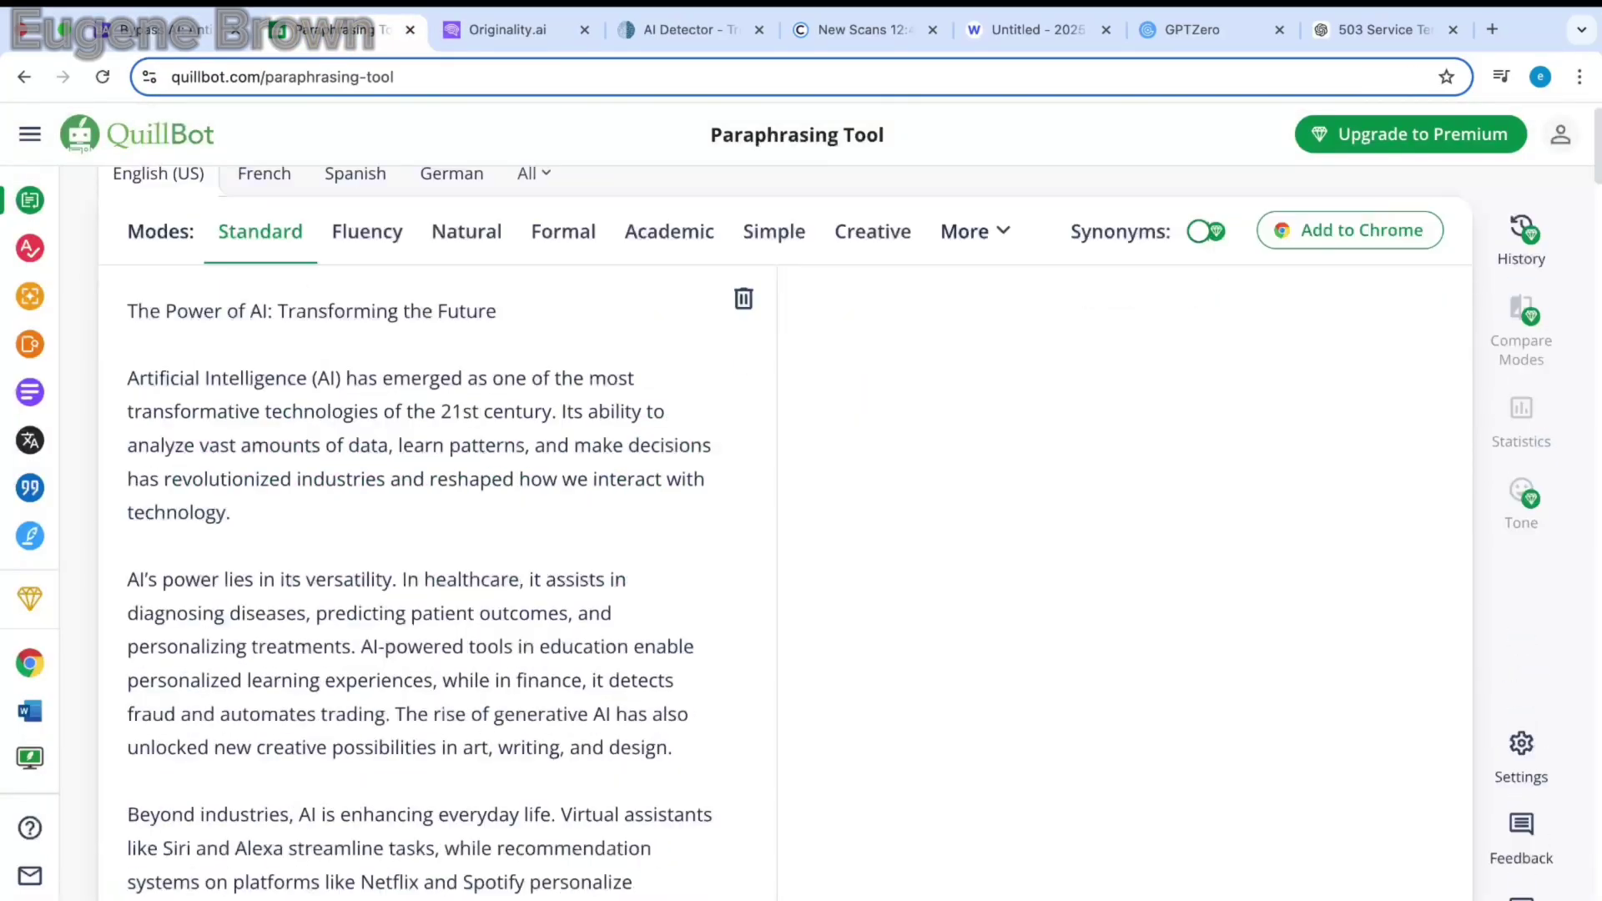
click(671, 897)
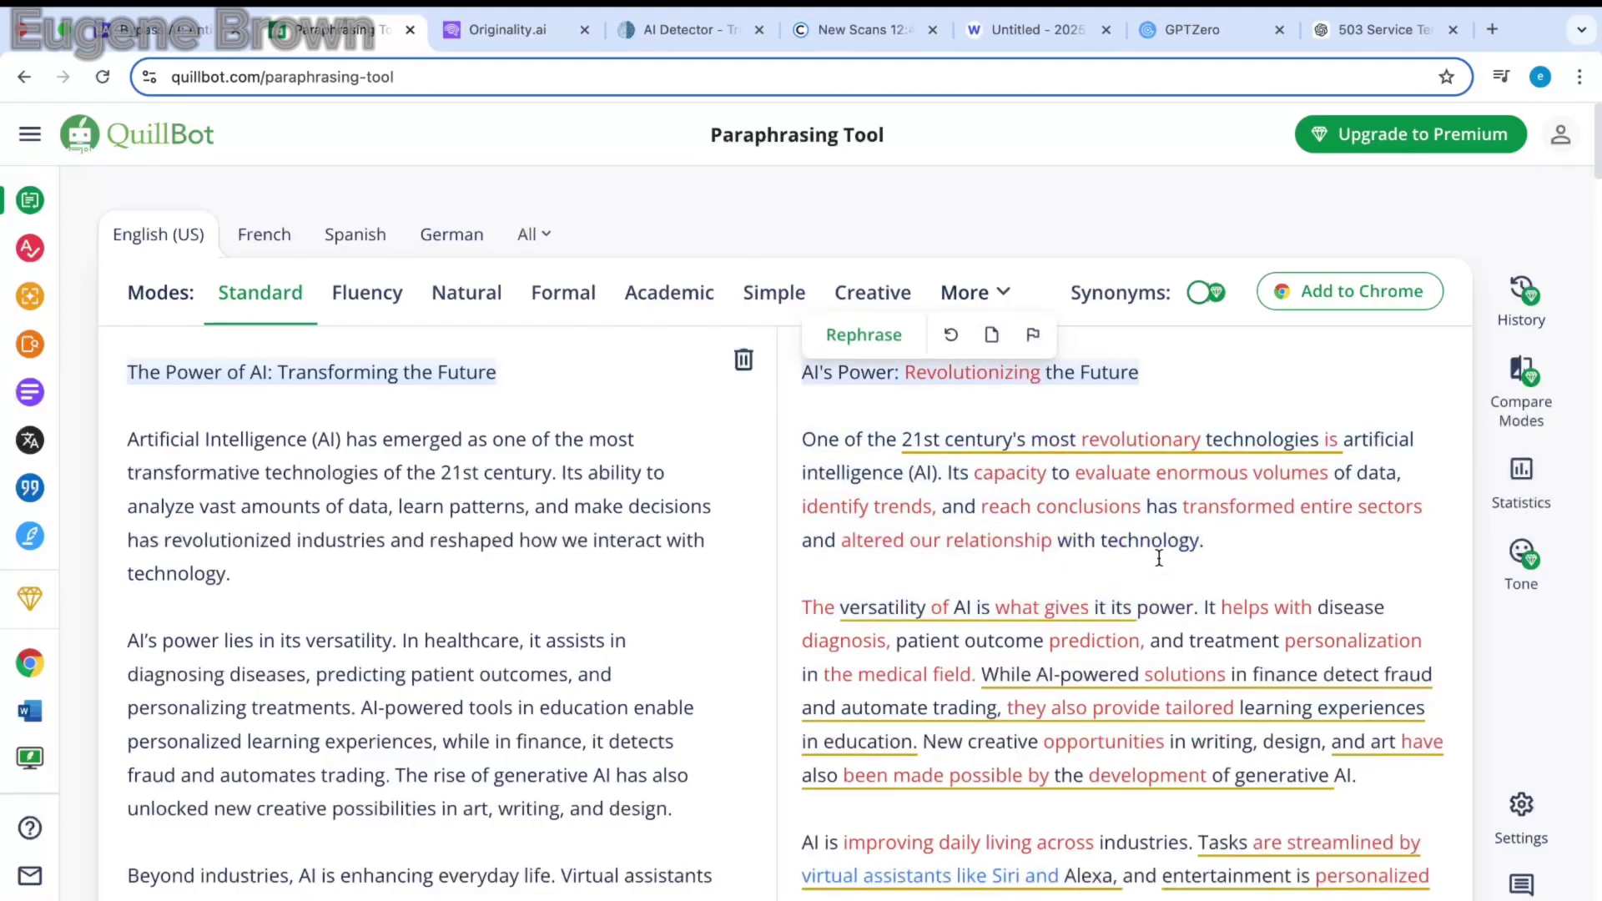
scroll(1159, 568, down, 3)
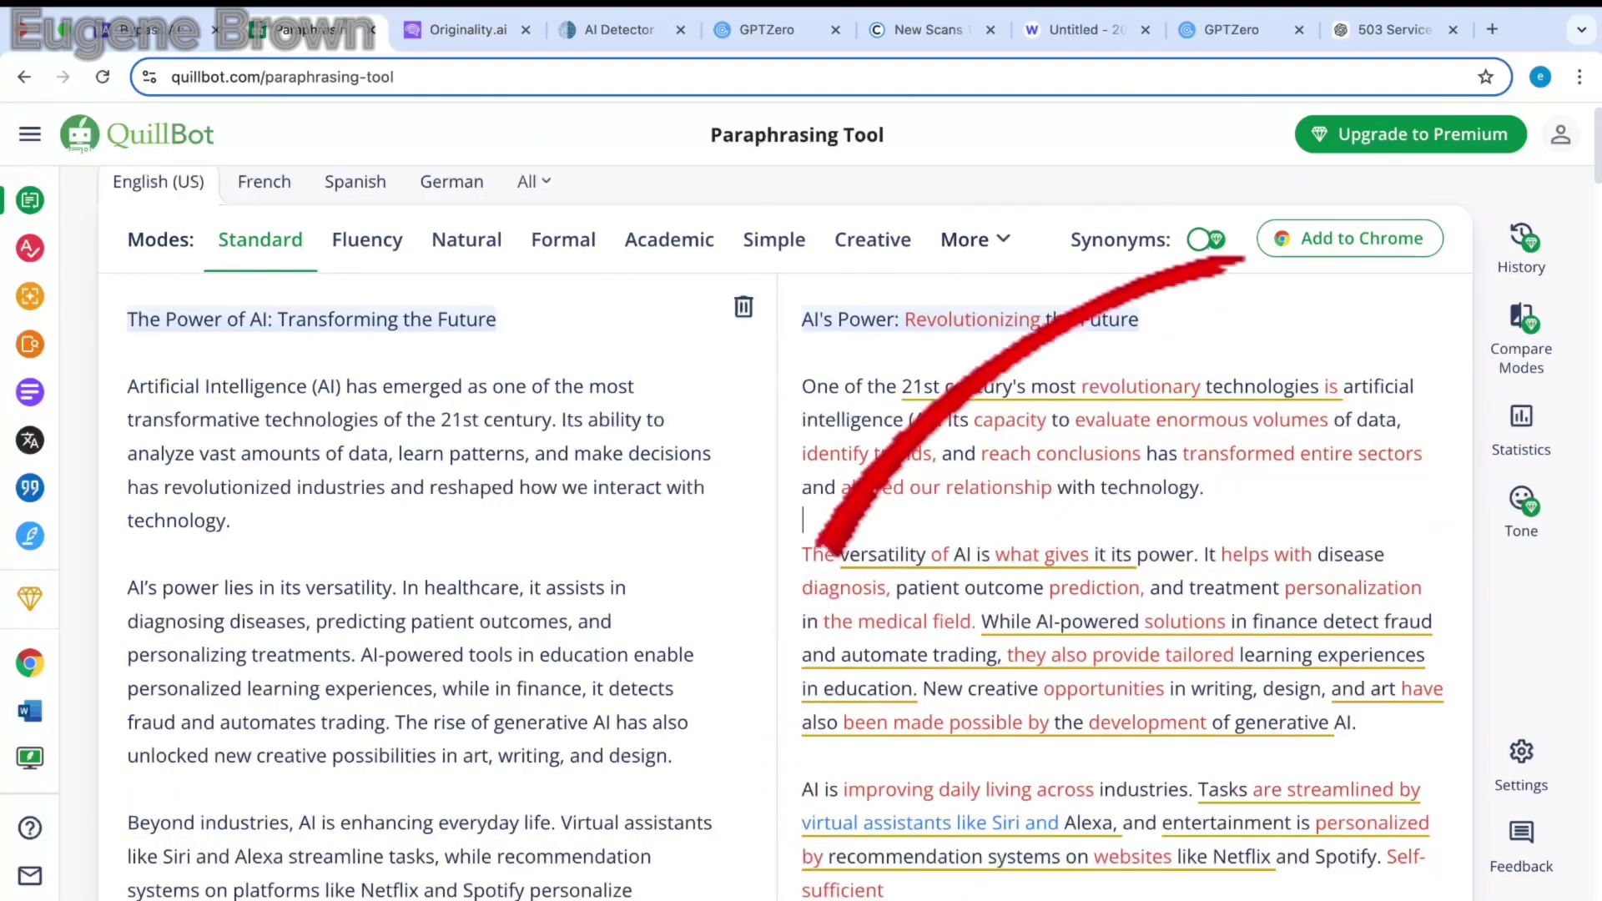
Step: Copy QuillBot's paraphrased text, paste it into Originality.ai's content scanner and run the AI and plagiarism checks
click(1425, 899)
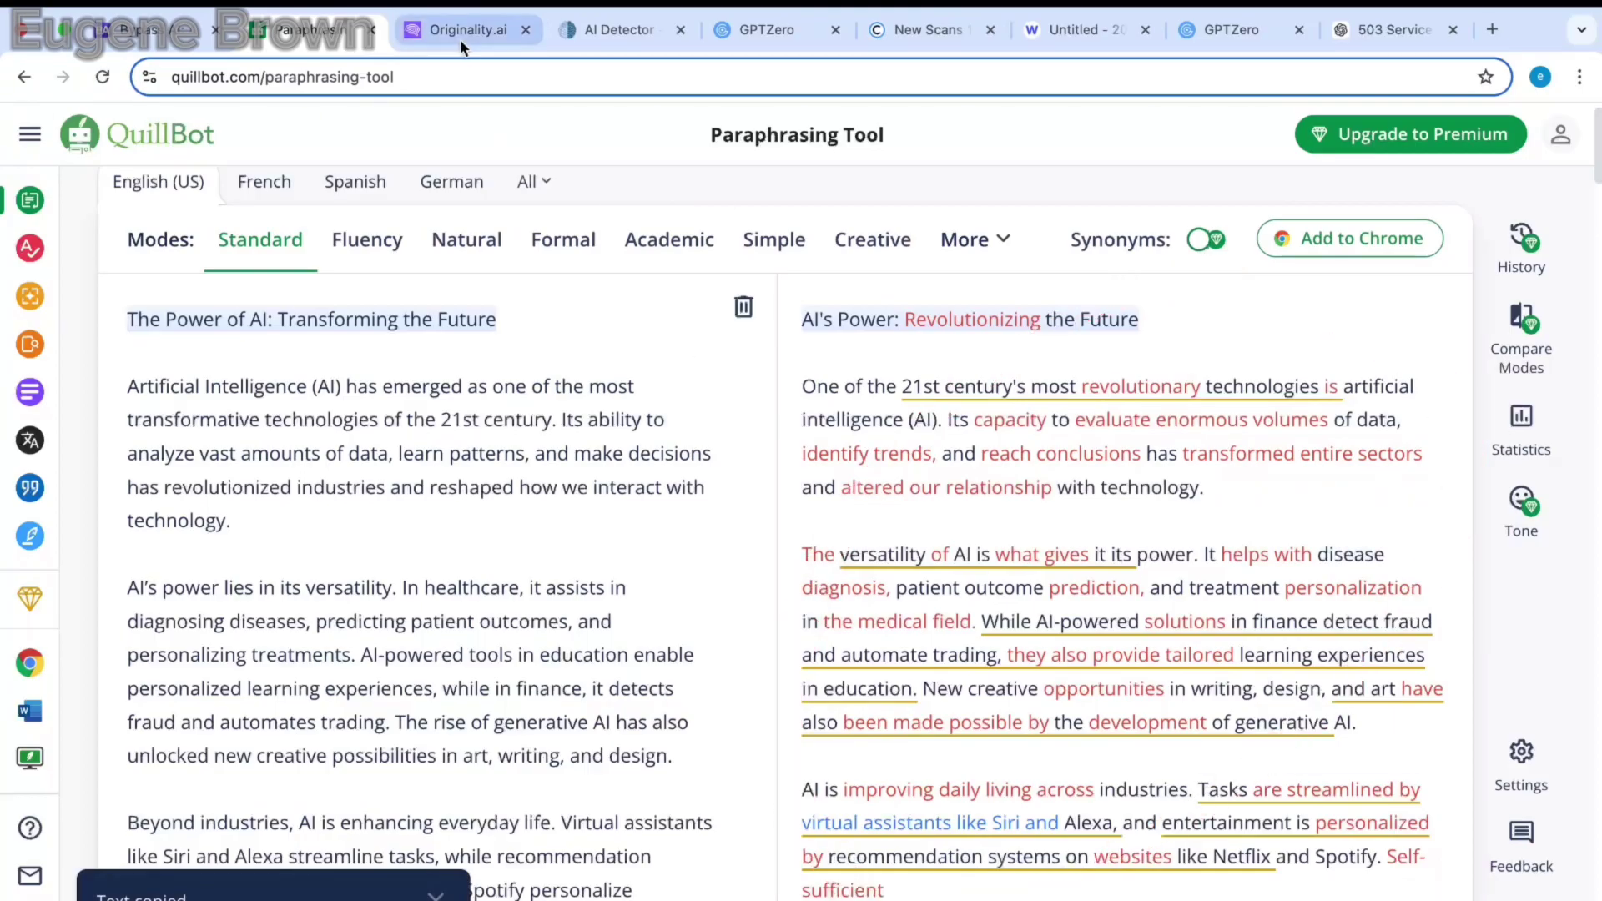
click(463, 38)
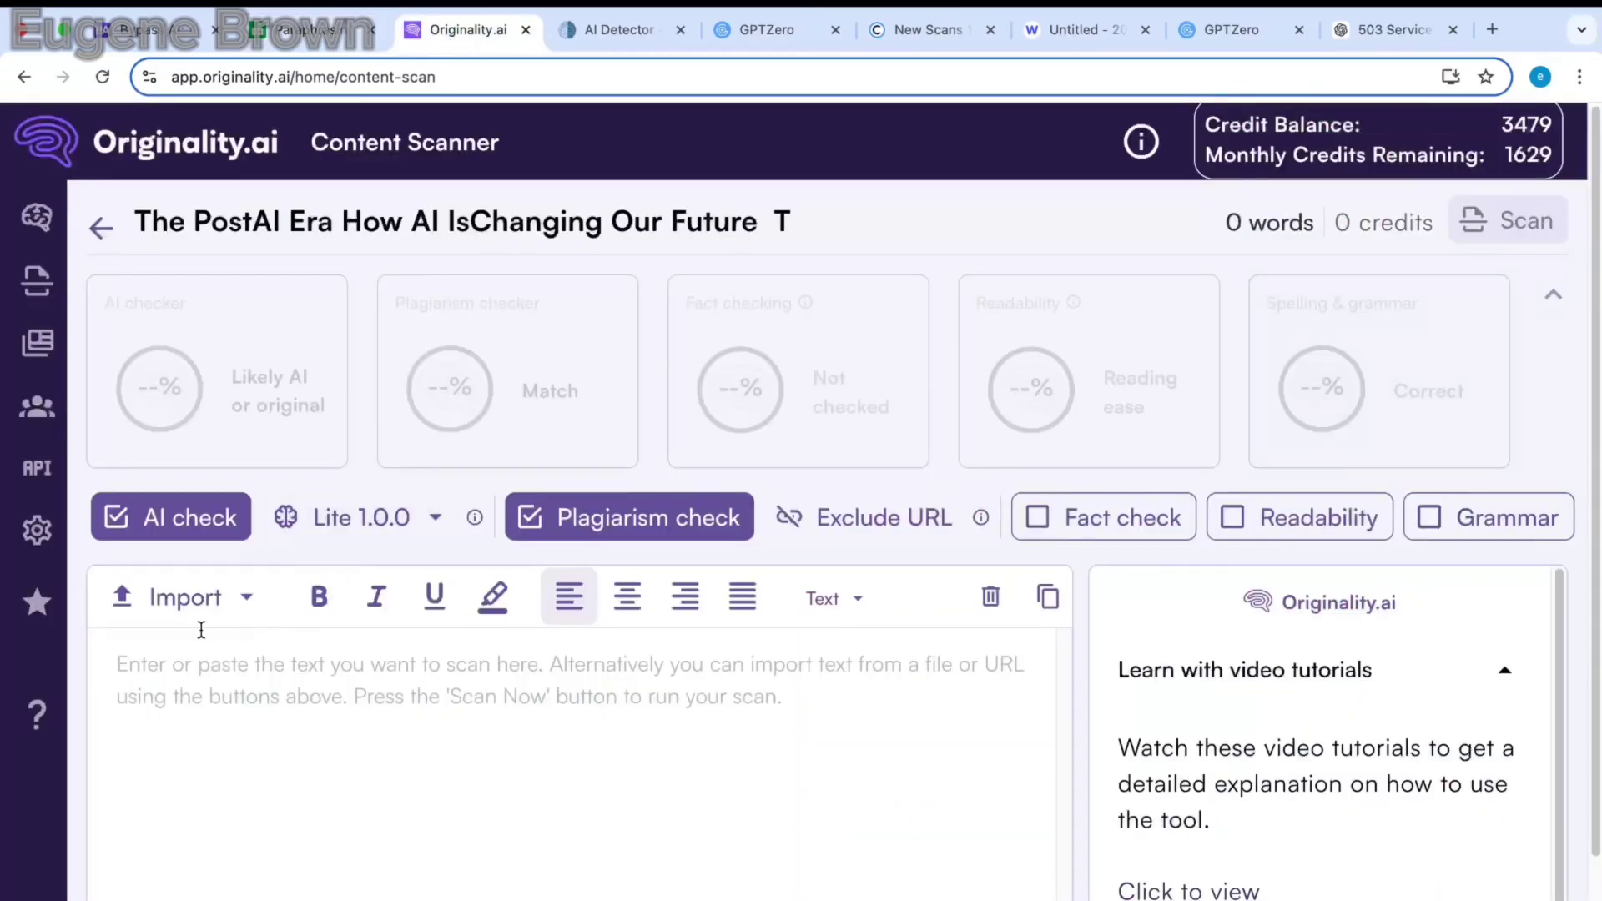
key(ctrl+v)
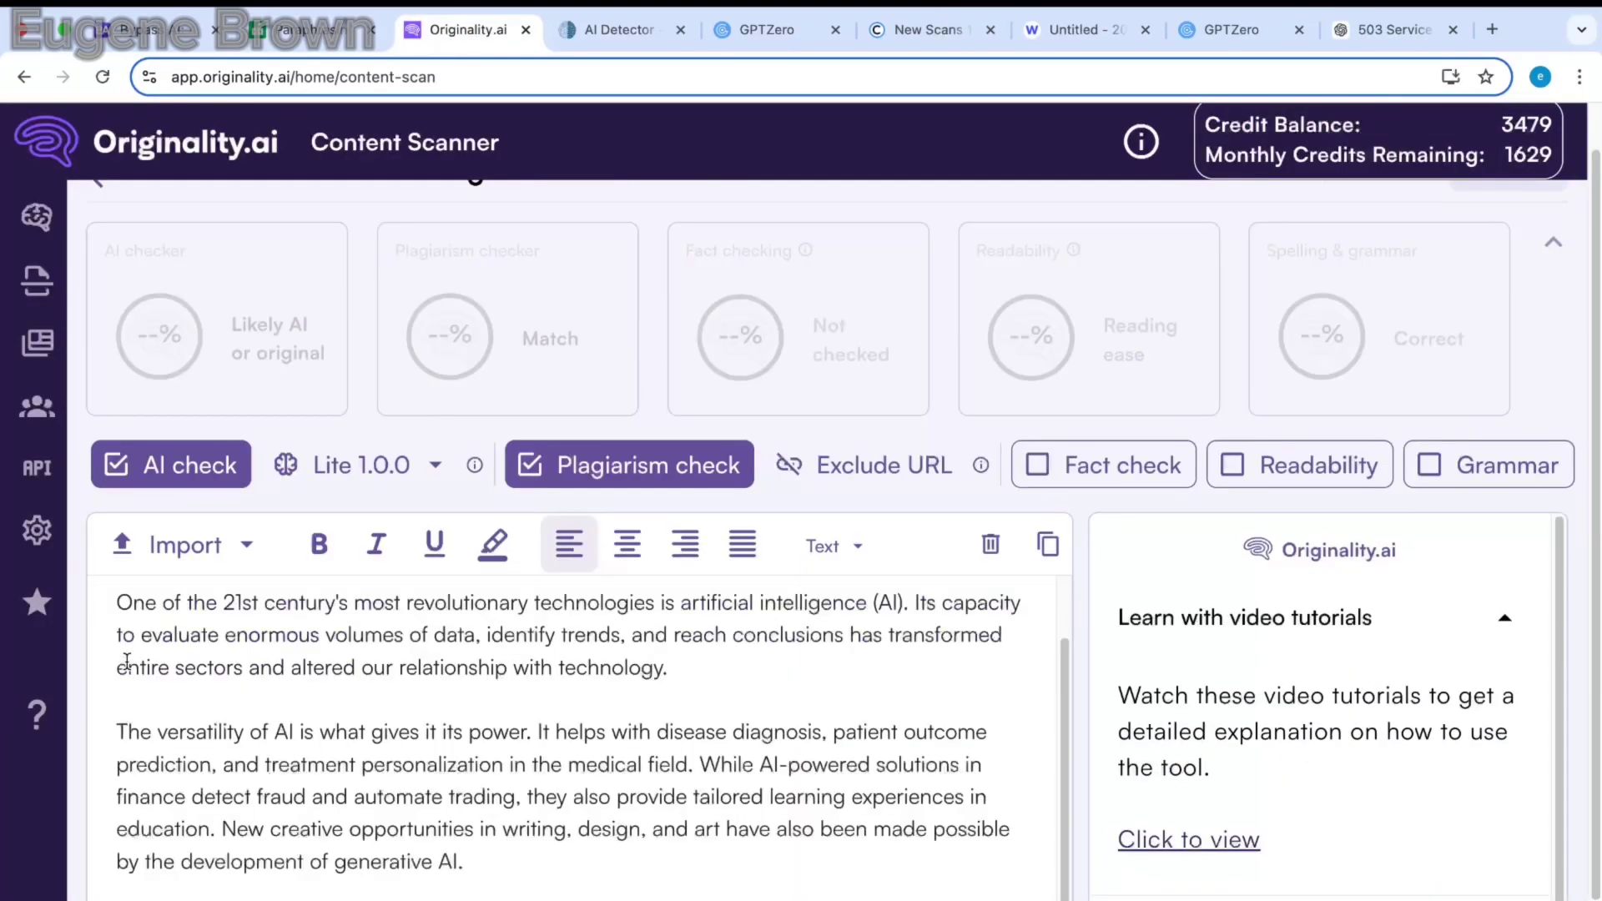
scroll(450, 601, down, 2)
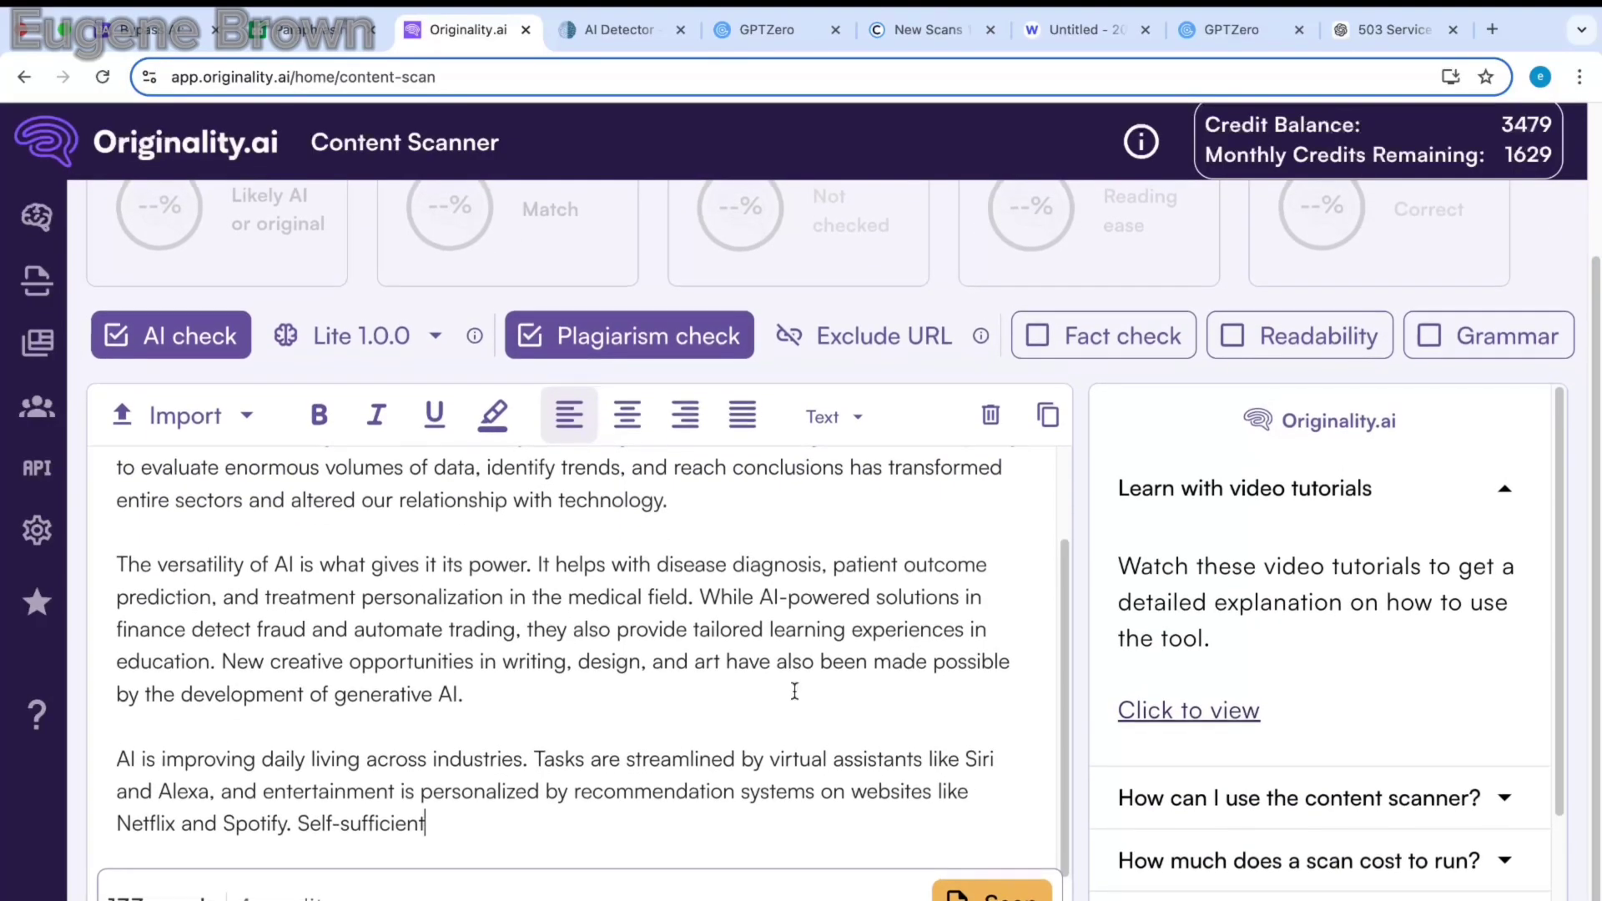
click(991, 891)
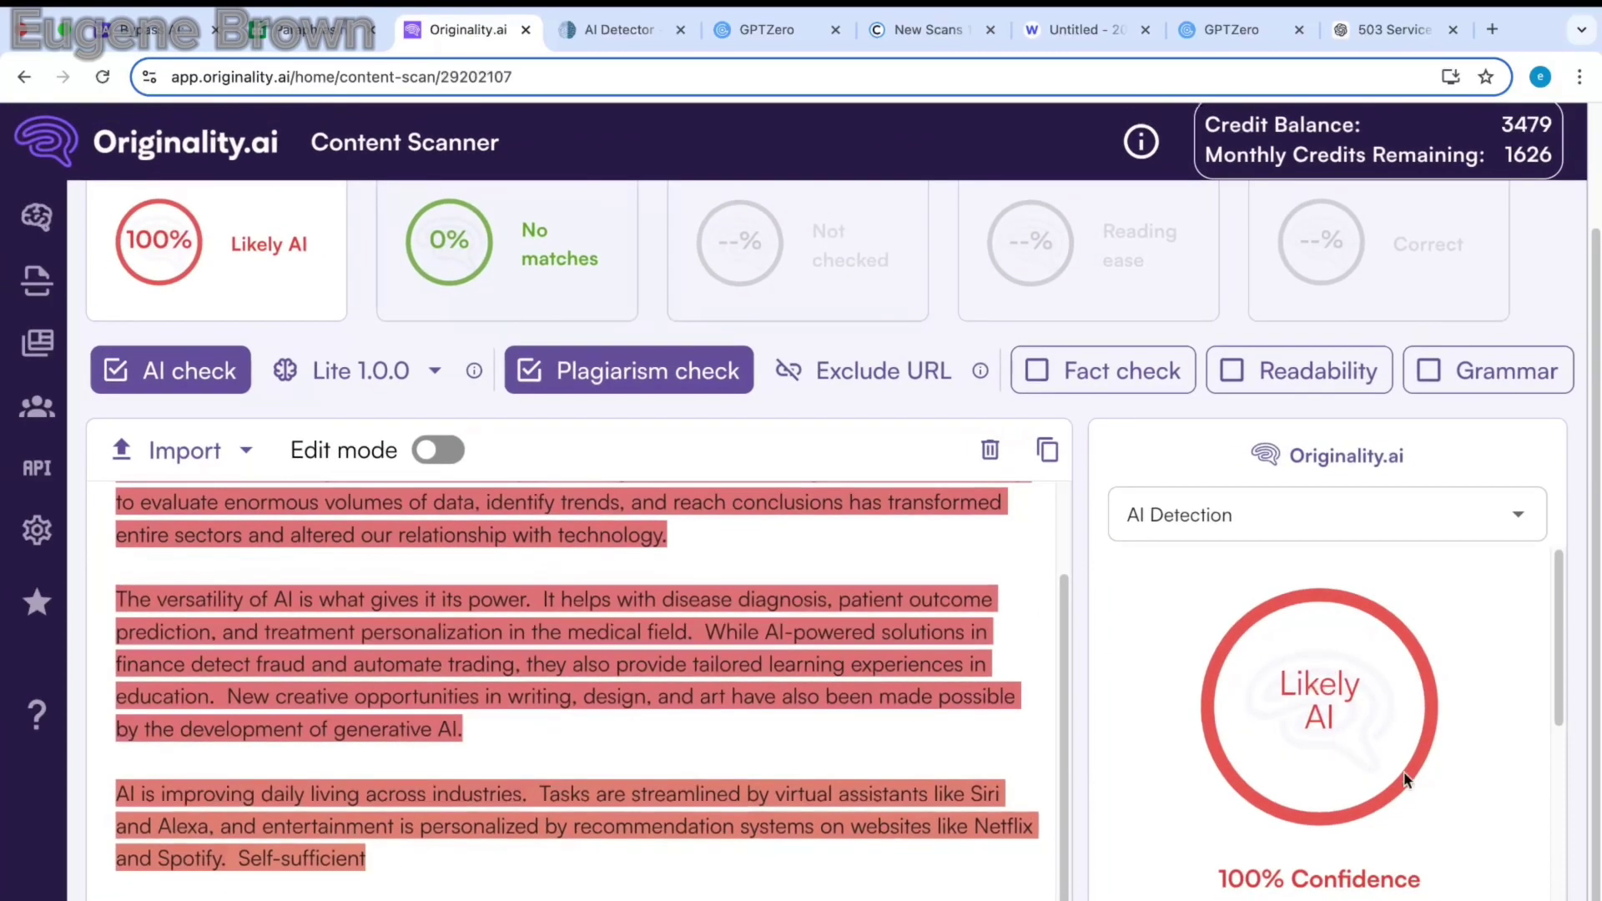
ctrl+scroll(1401, 797, up, 3)
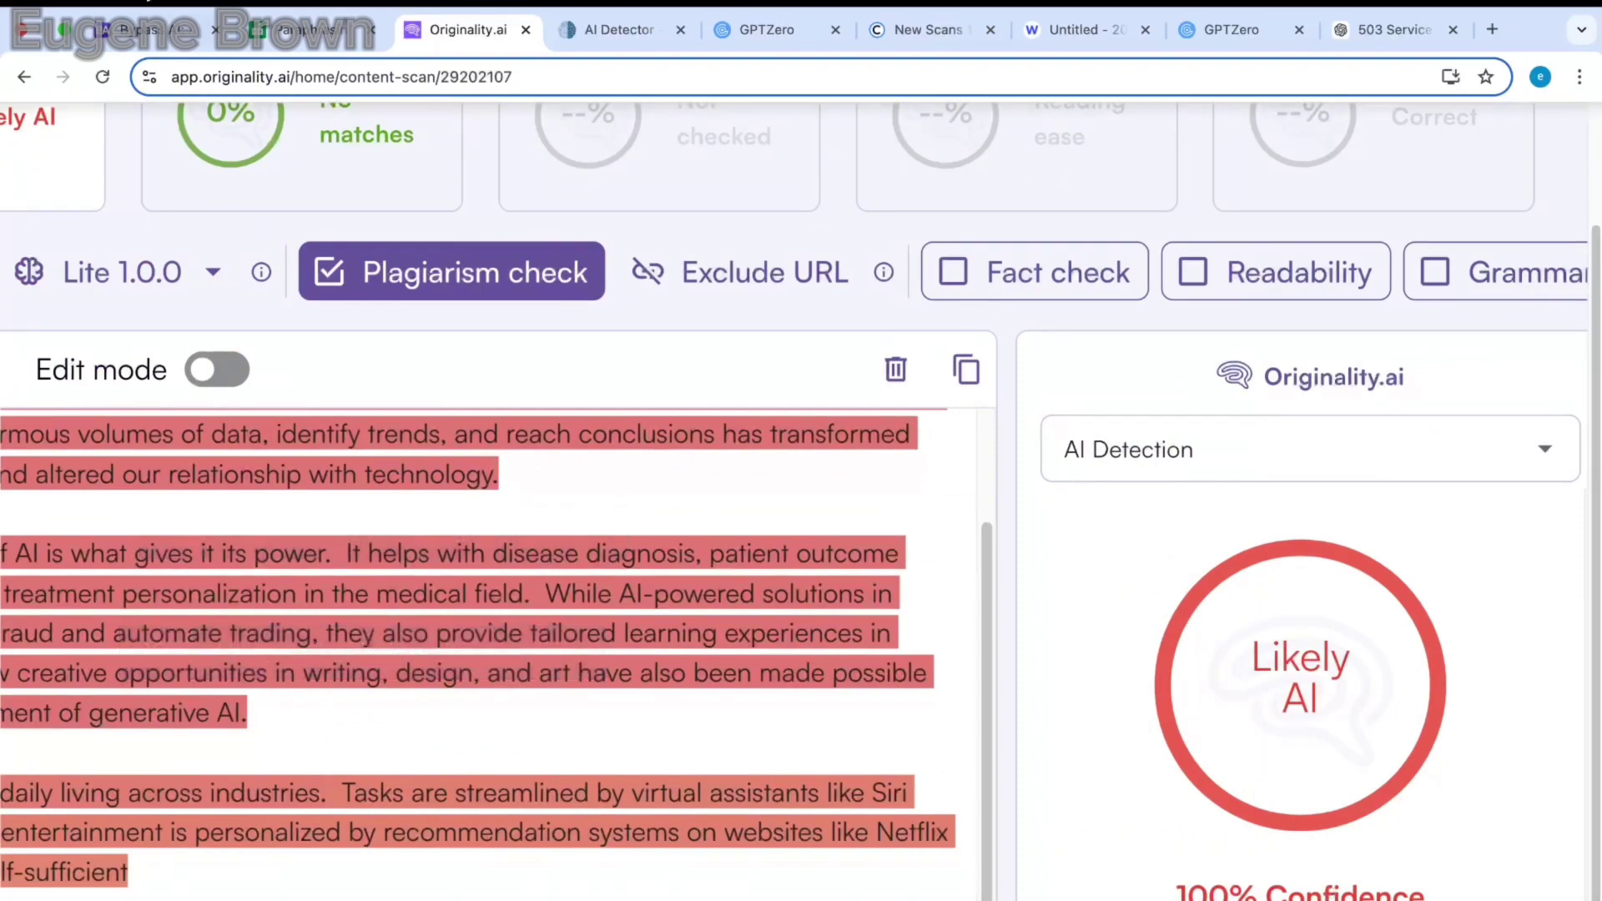
Step: Return to BypassAI and copy the humanized version of the article
click(146, 32)
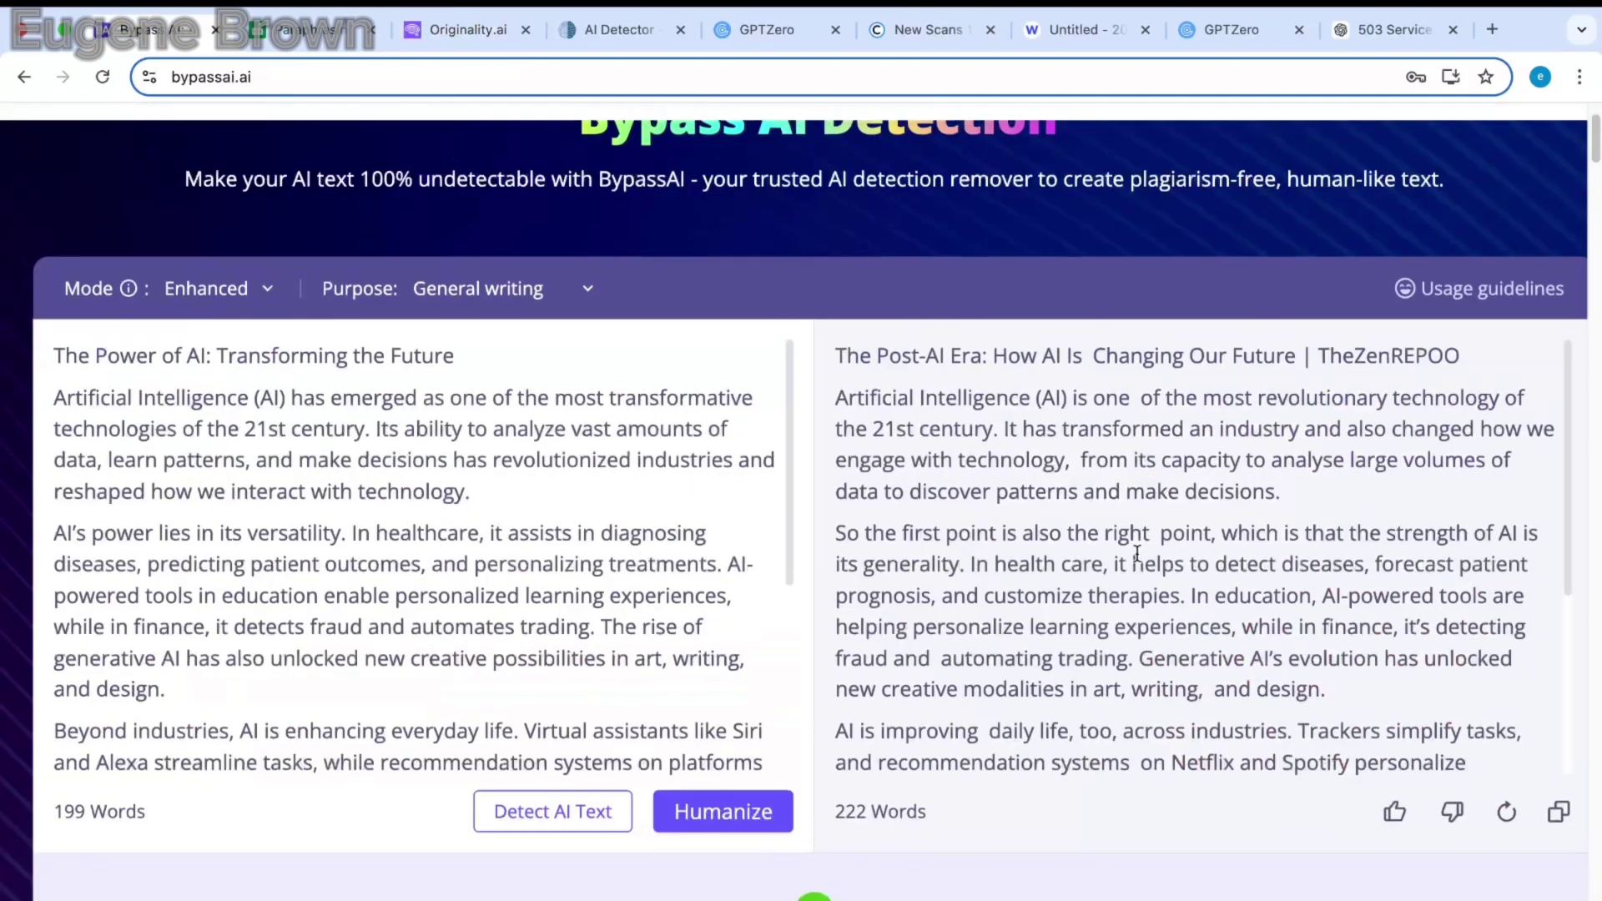
scroll(1136, 554, down, 3)
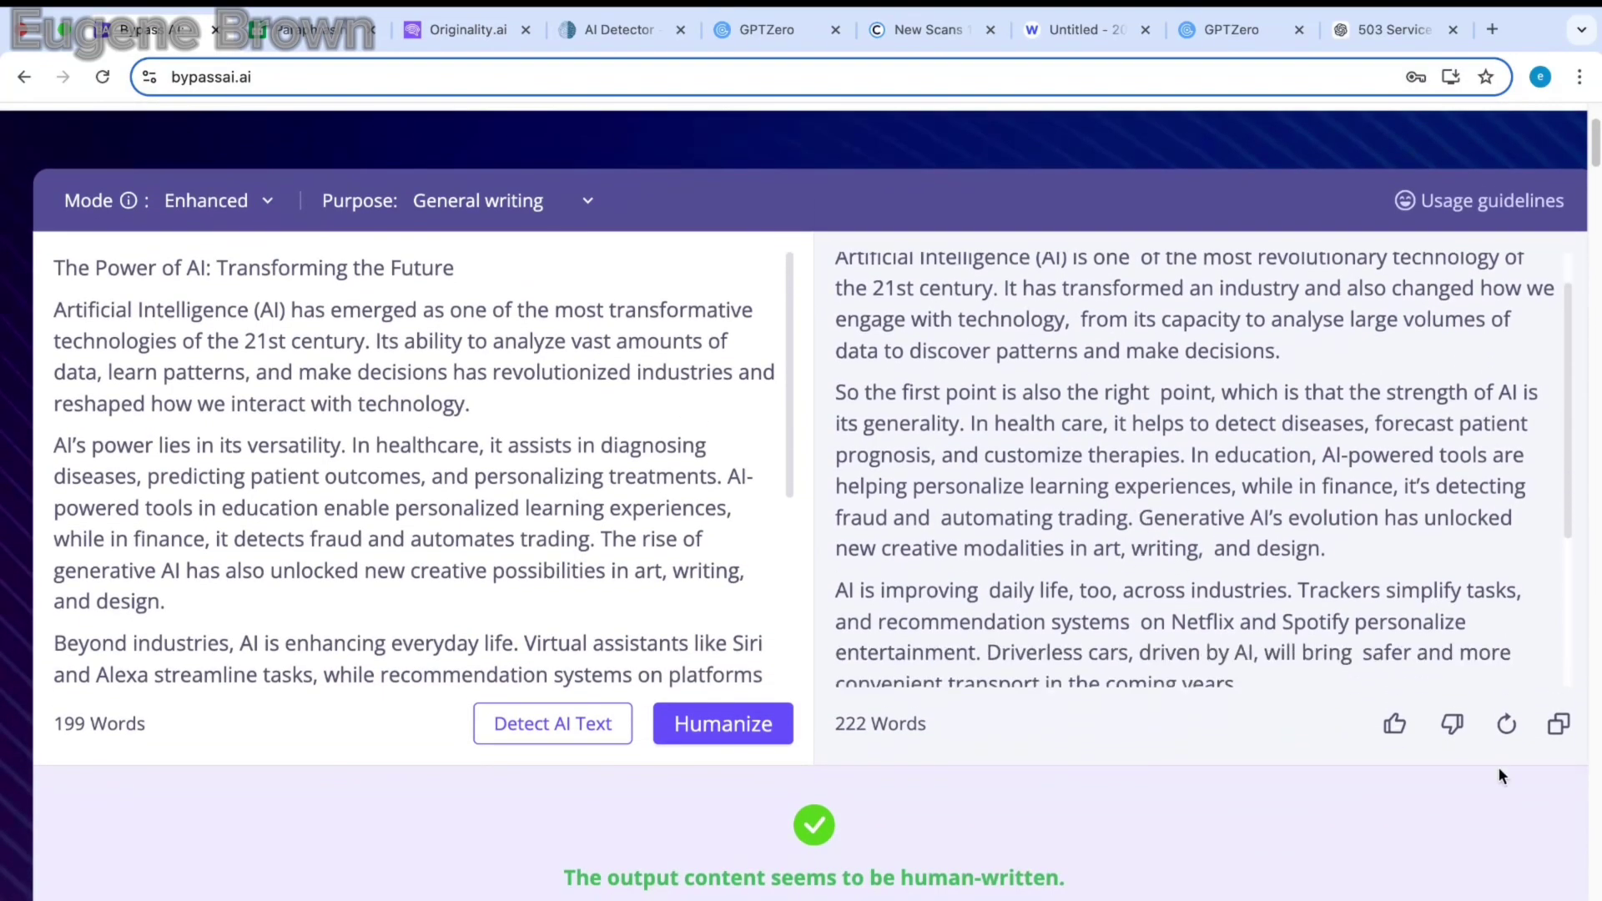
click(1557, 723)
Step: Enable edit mode on the Originality.ai scan and replace the QuillBot text with the copied humanized article
click(449, 34)
mouse_move(605, 618)
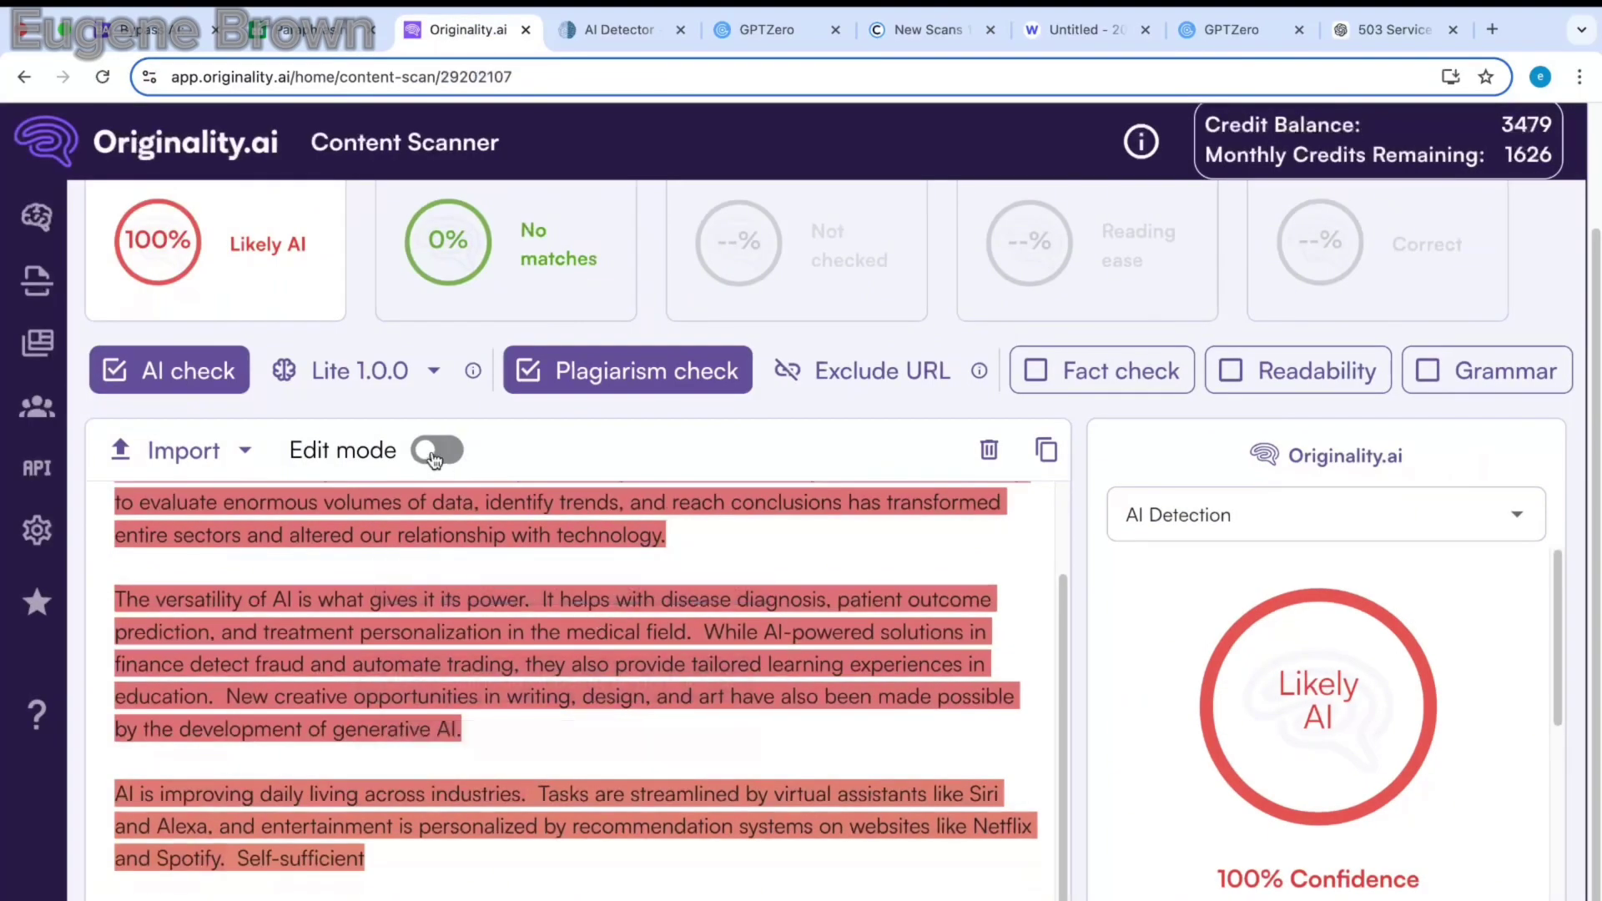
click(219, 369)
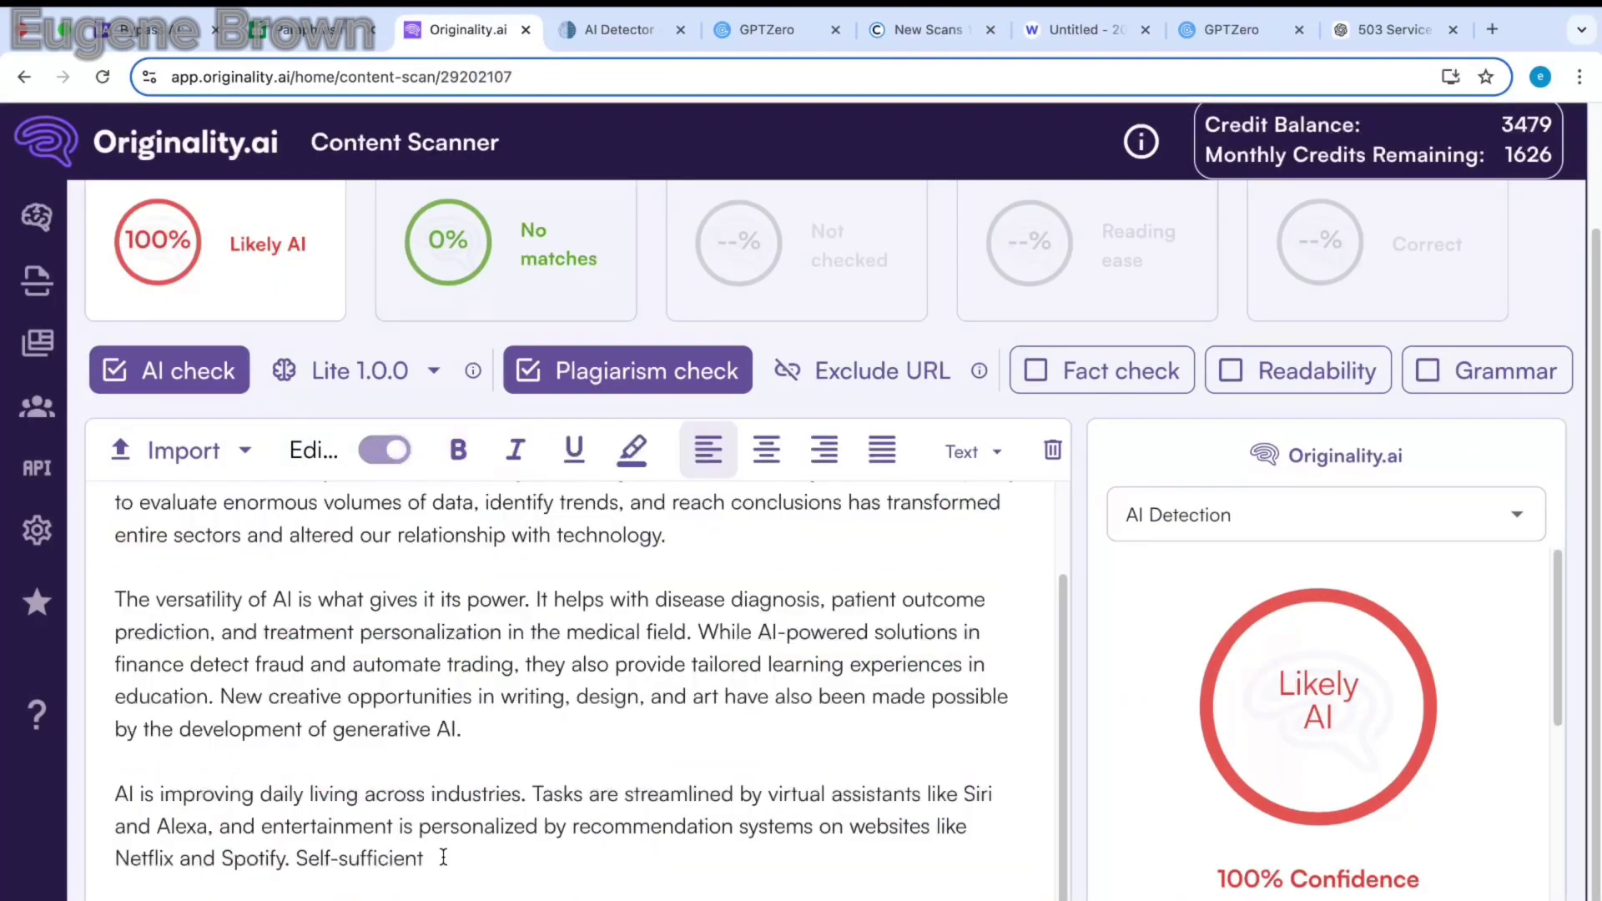
key(super+a)
key(ctrl+c)
key(BackSpace)
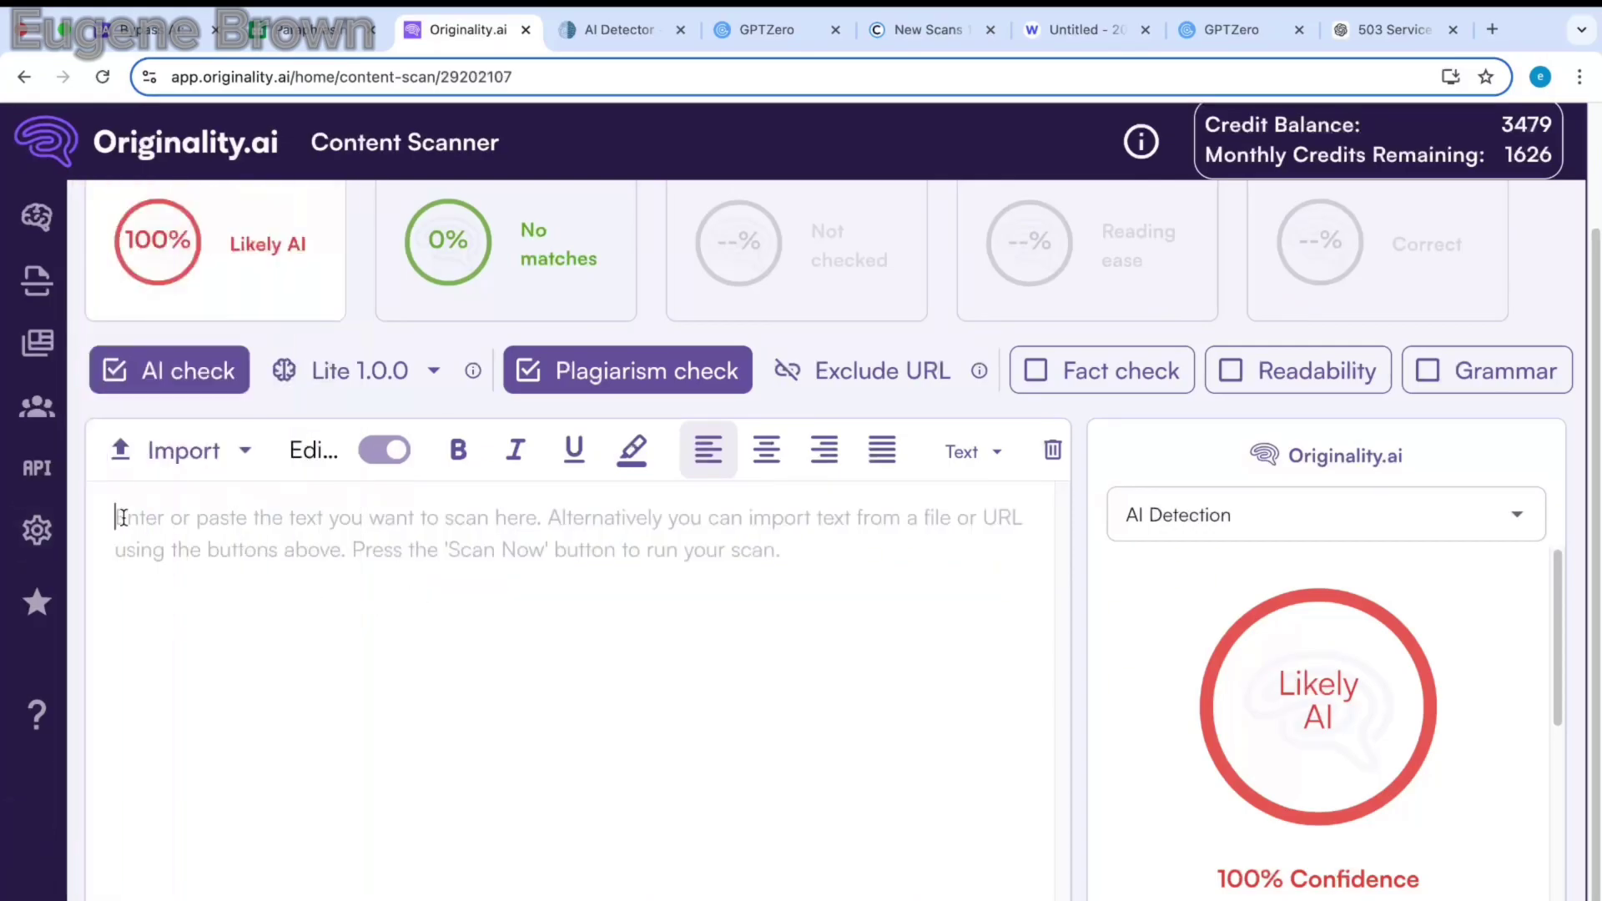
key(super+v)
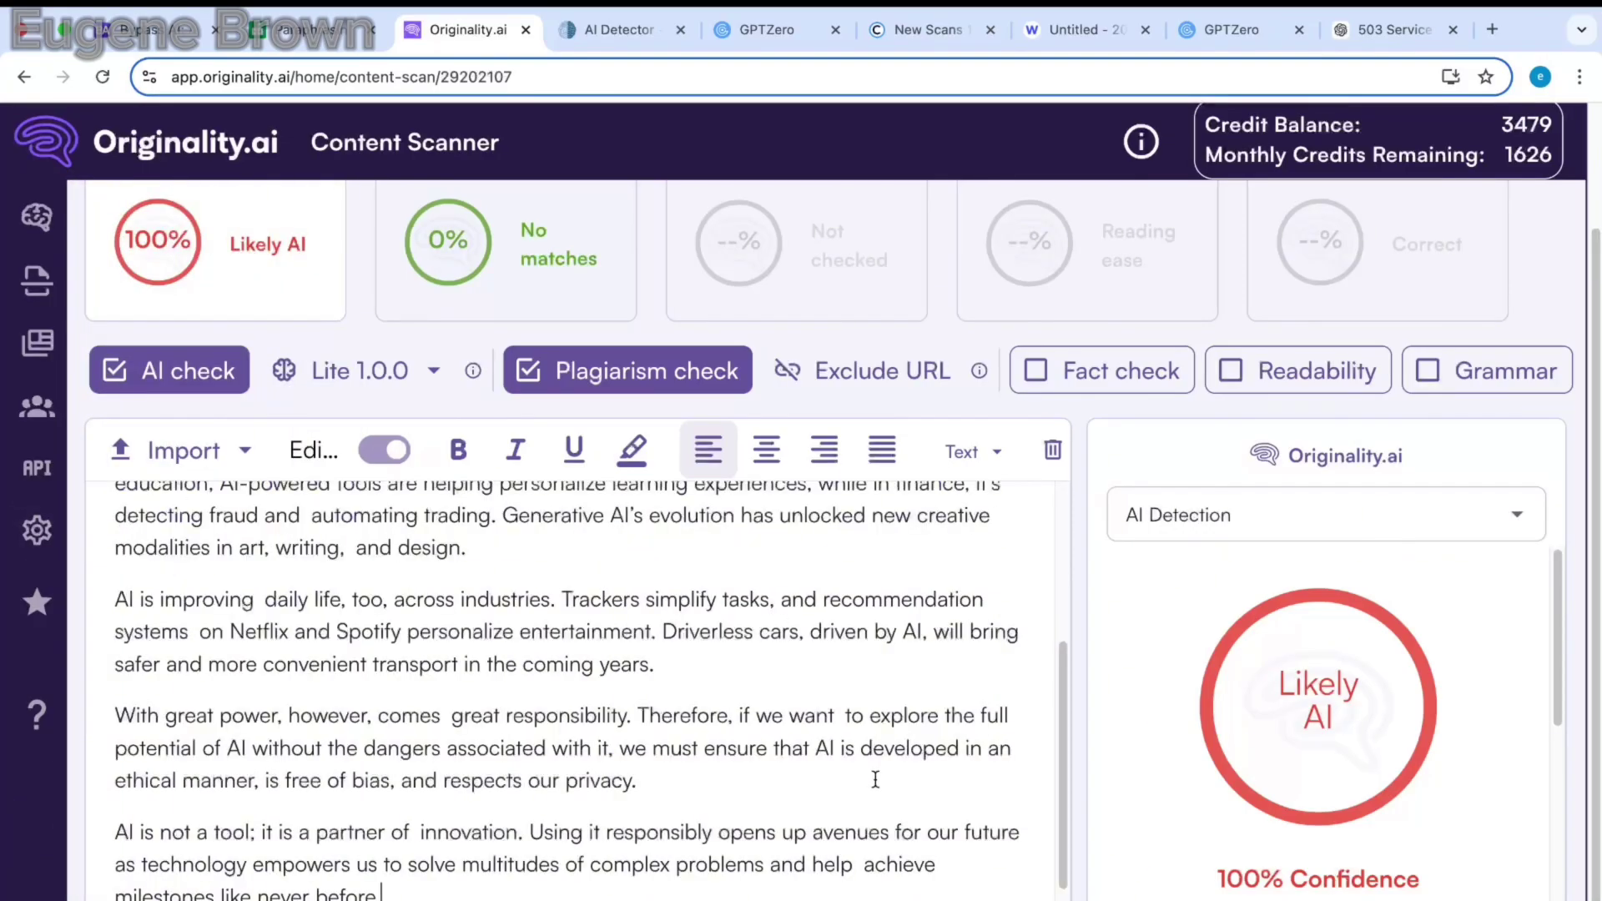
Step: Scan the humanized article for AI and plagiarism and review the AI detection result
scroll(875, 779, down, 1)
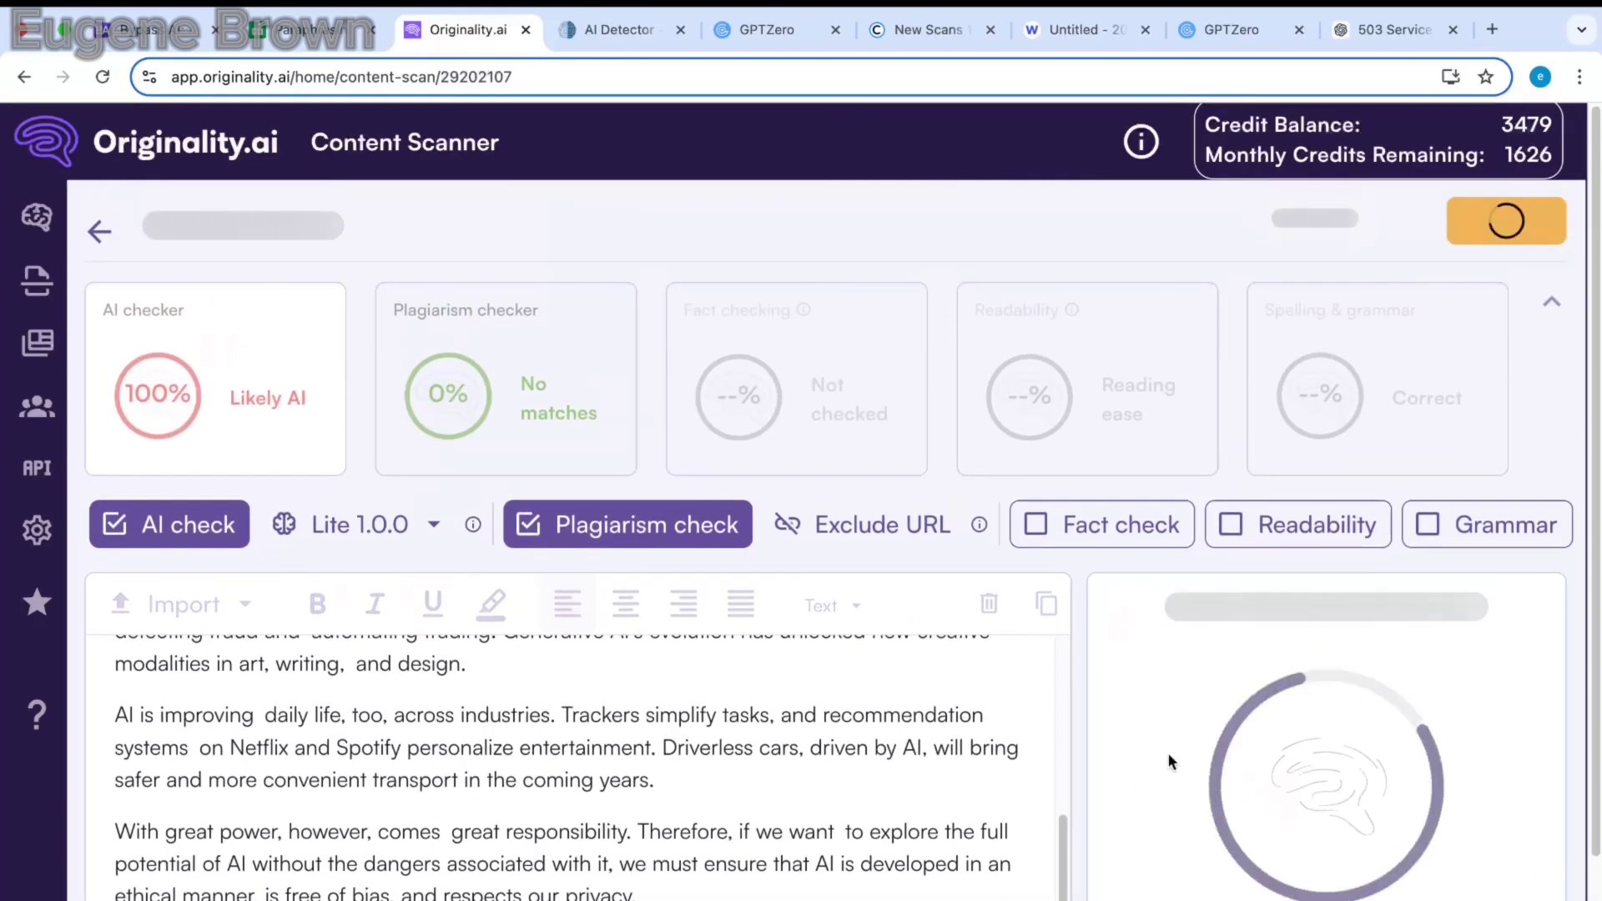
scroll(1169, 755, down, 3)
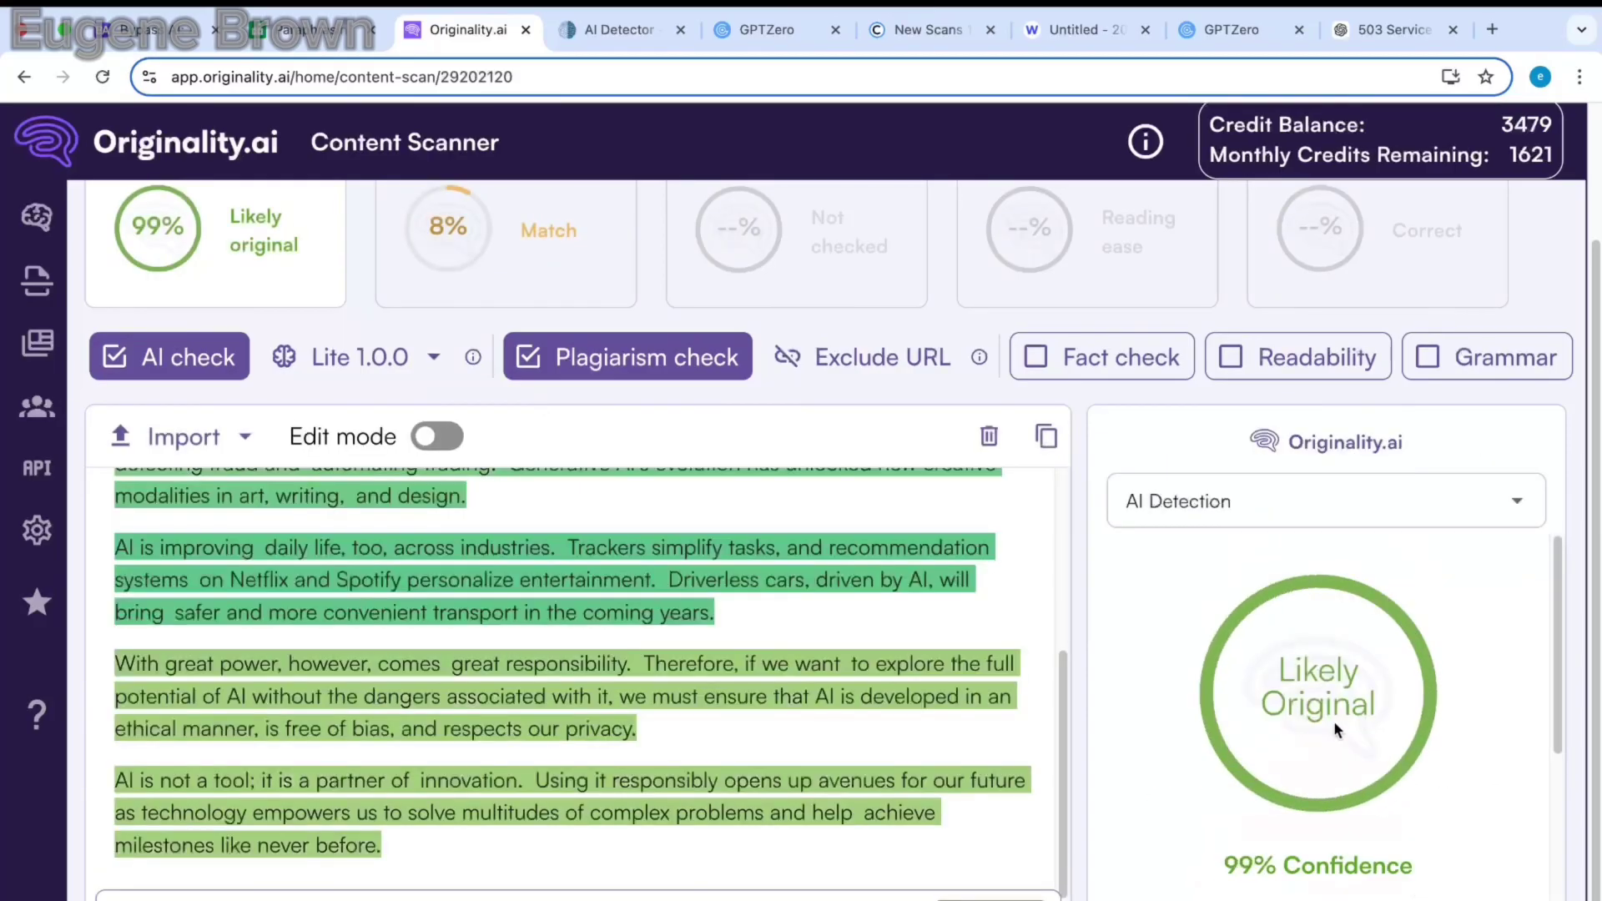
scroll(1383, 741, down, 3)
scroll(1383, 741, up, 2)
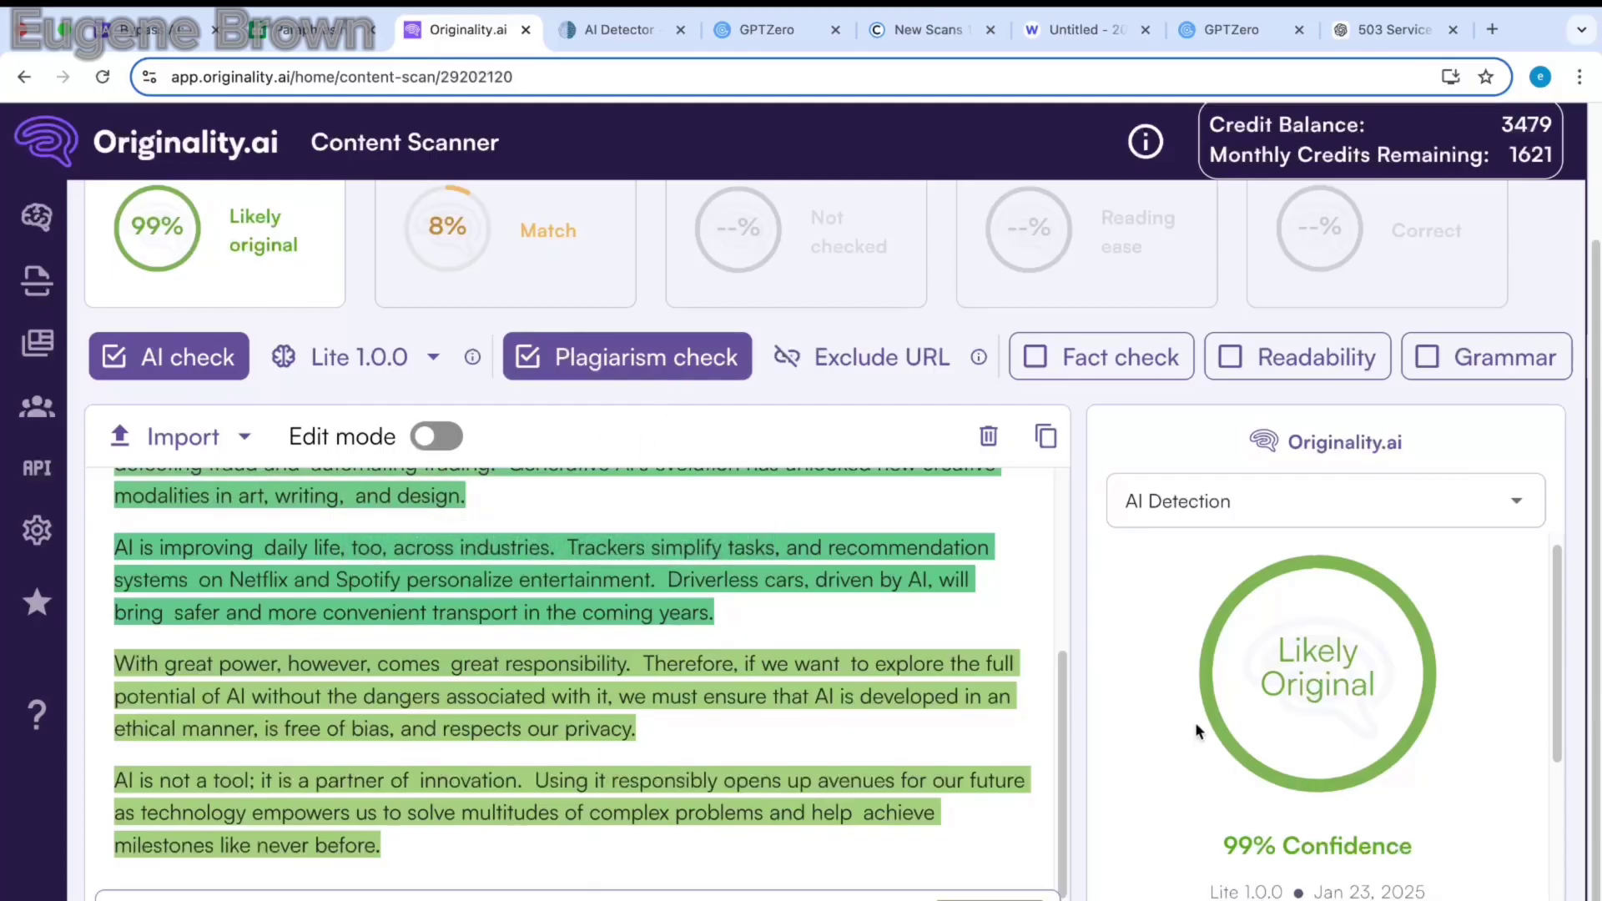
Step: Switch to ZeroGPT, paste QuillBot's paraphrased text for AI detection, and run the check to review its score
key(ctrl+Tab)
scroll(341, 322, left, 1)
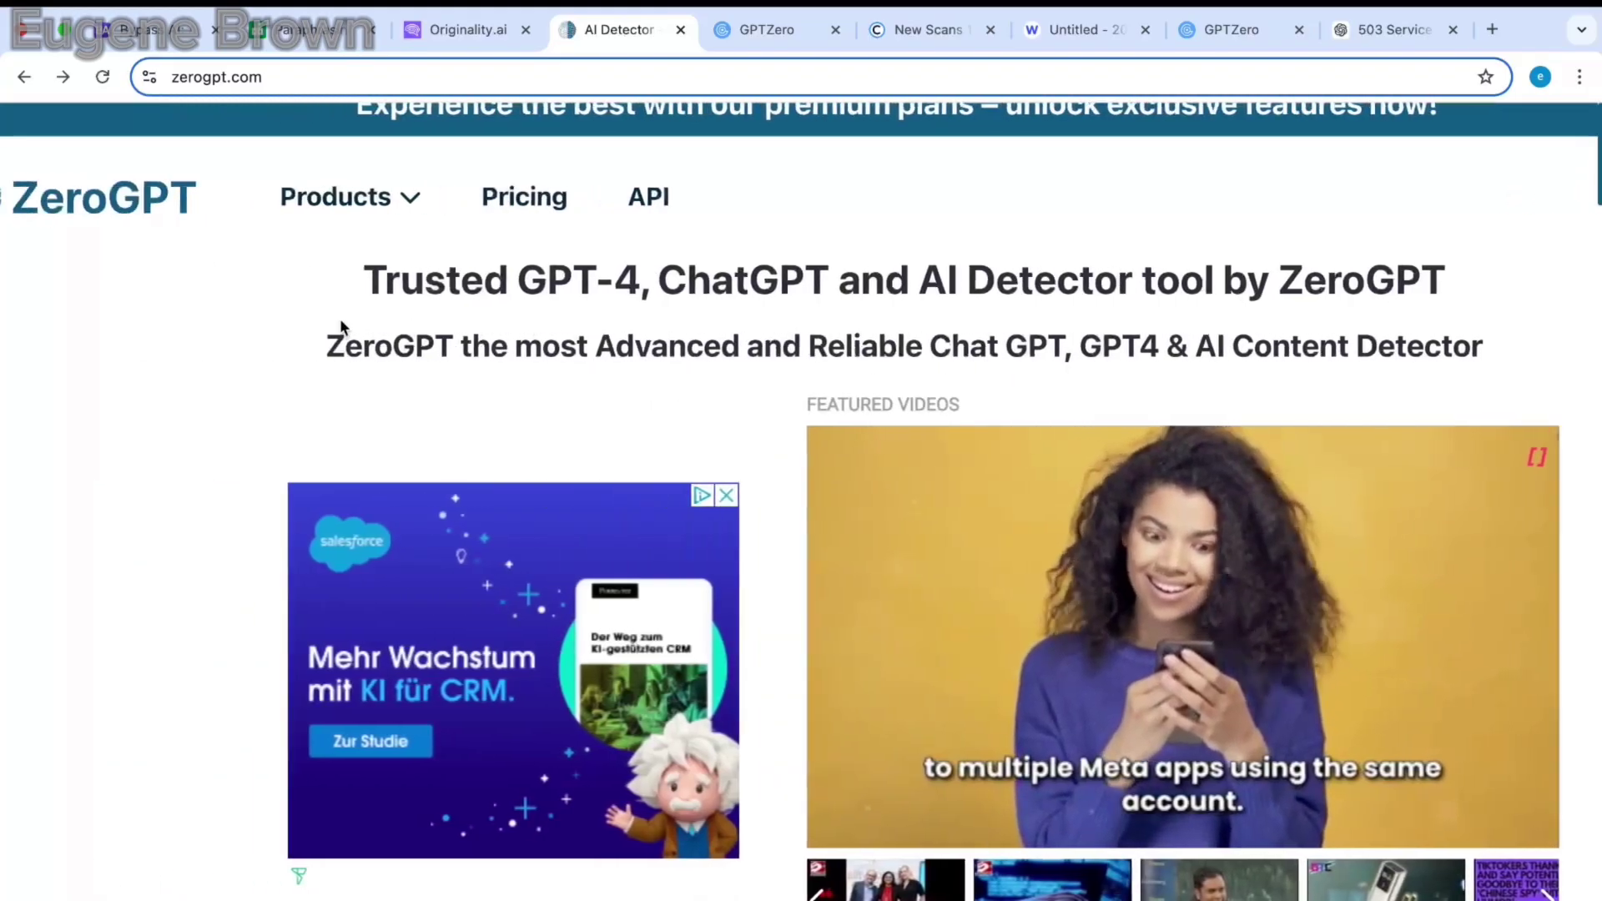
scroll(215, 224, down, 3)
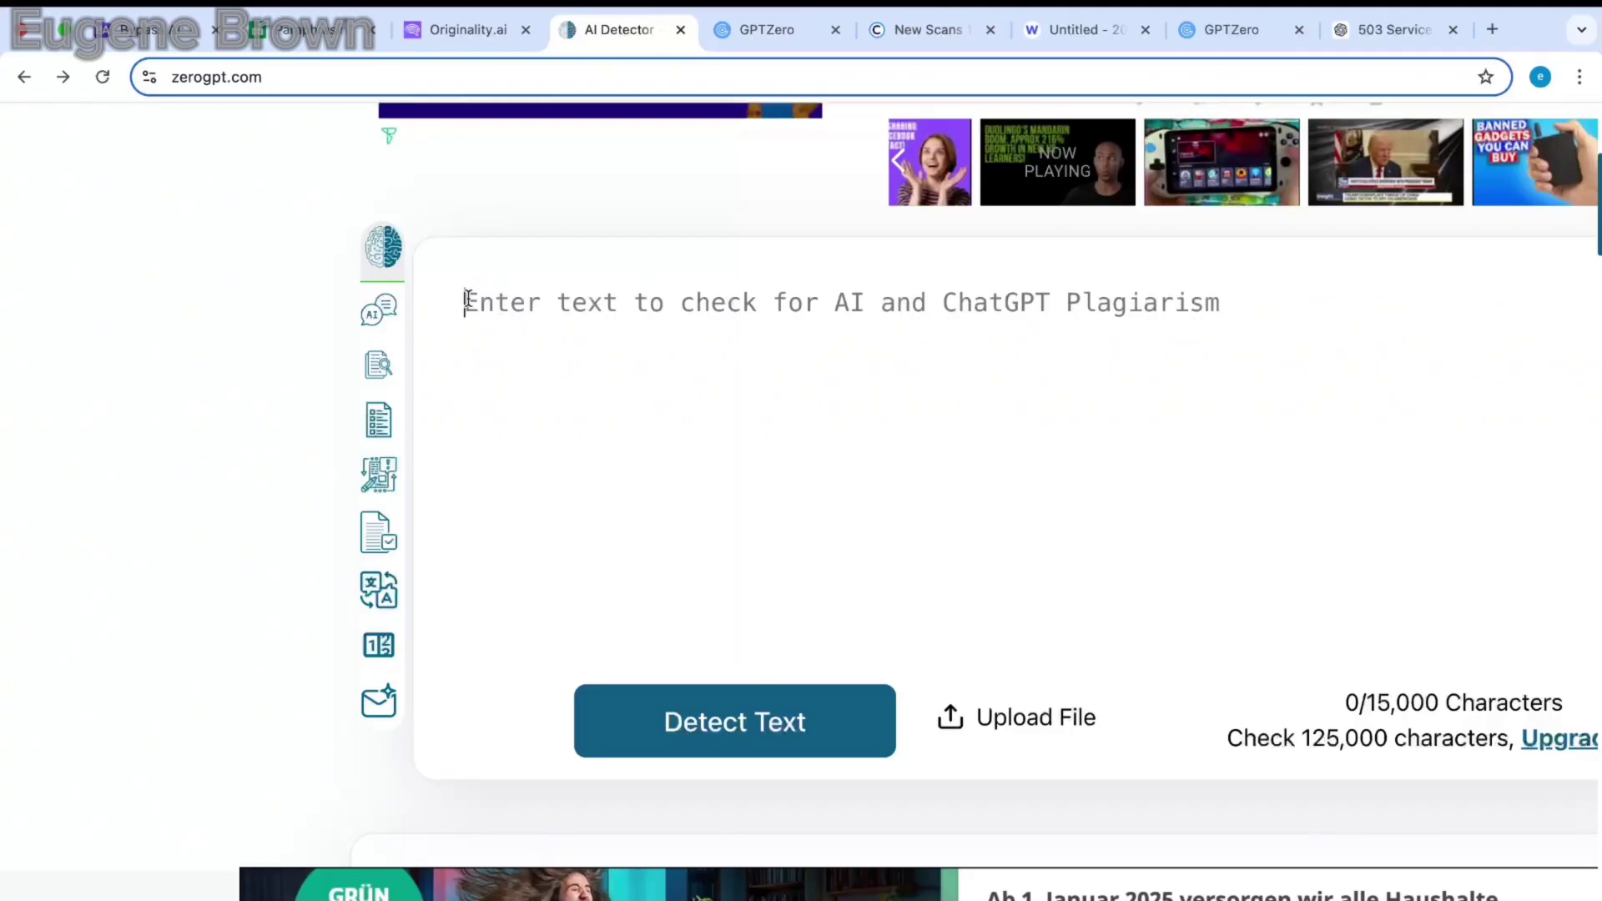
key(ctrl+v)
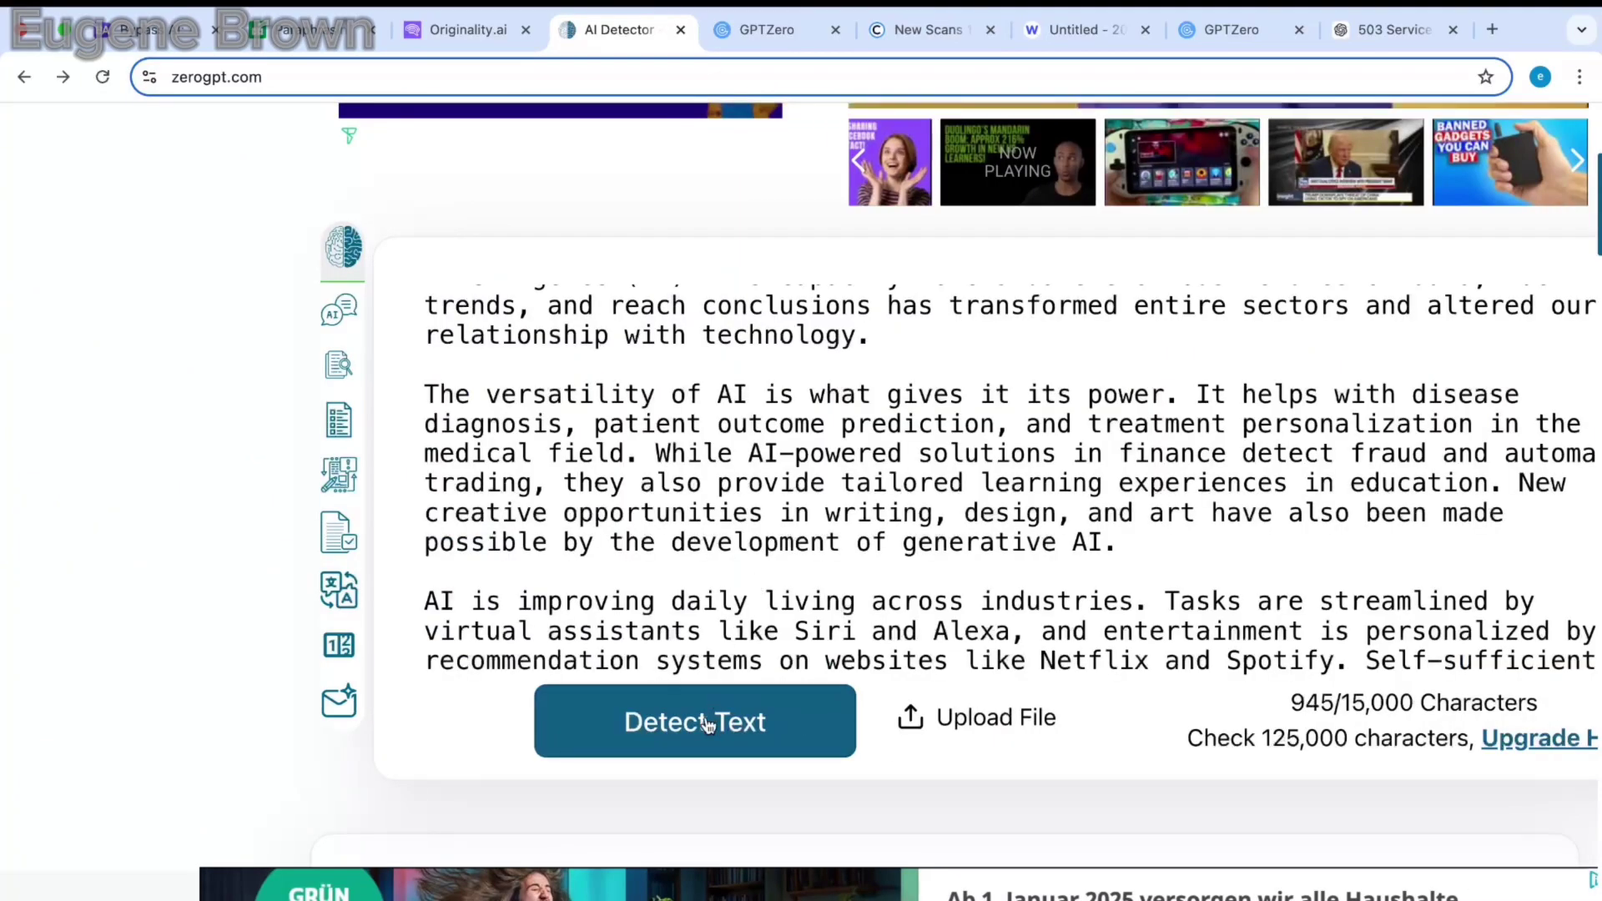
scroll(1010, 566, down, 3)
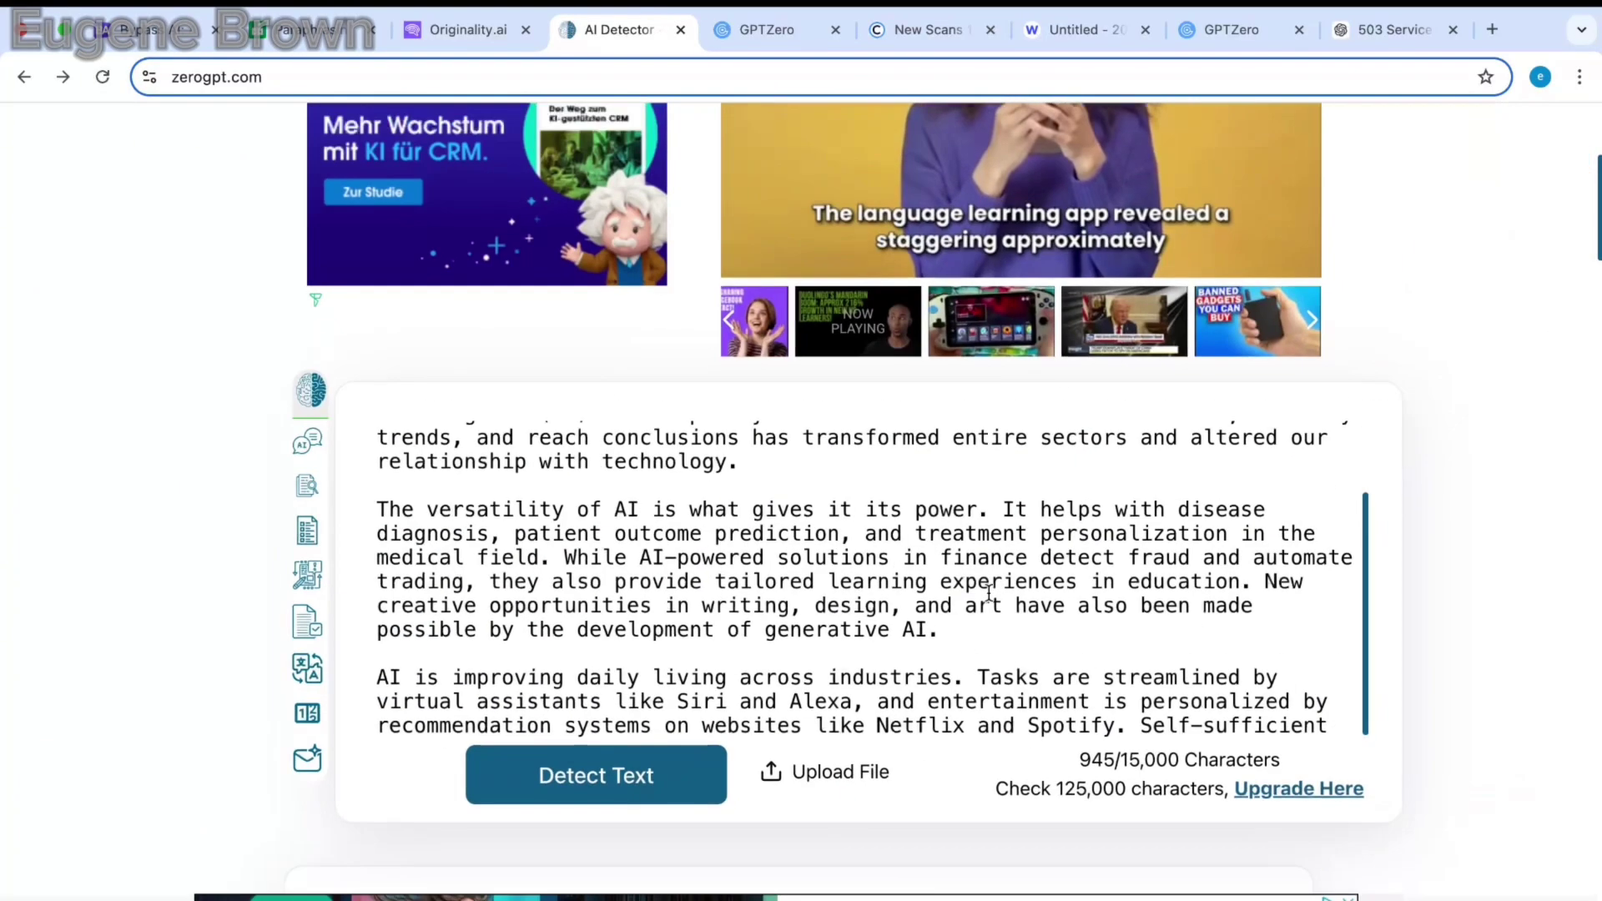
click(613, 774)
scroll(606, 778, down, 4)
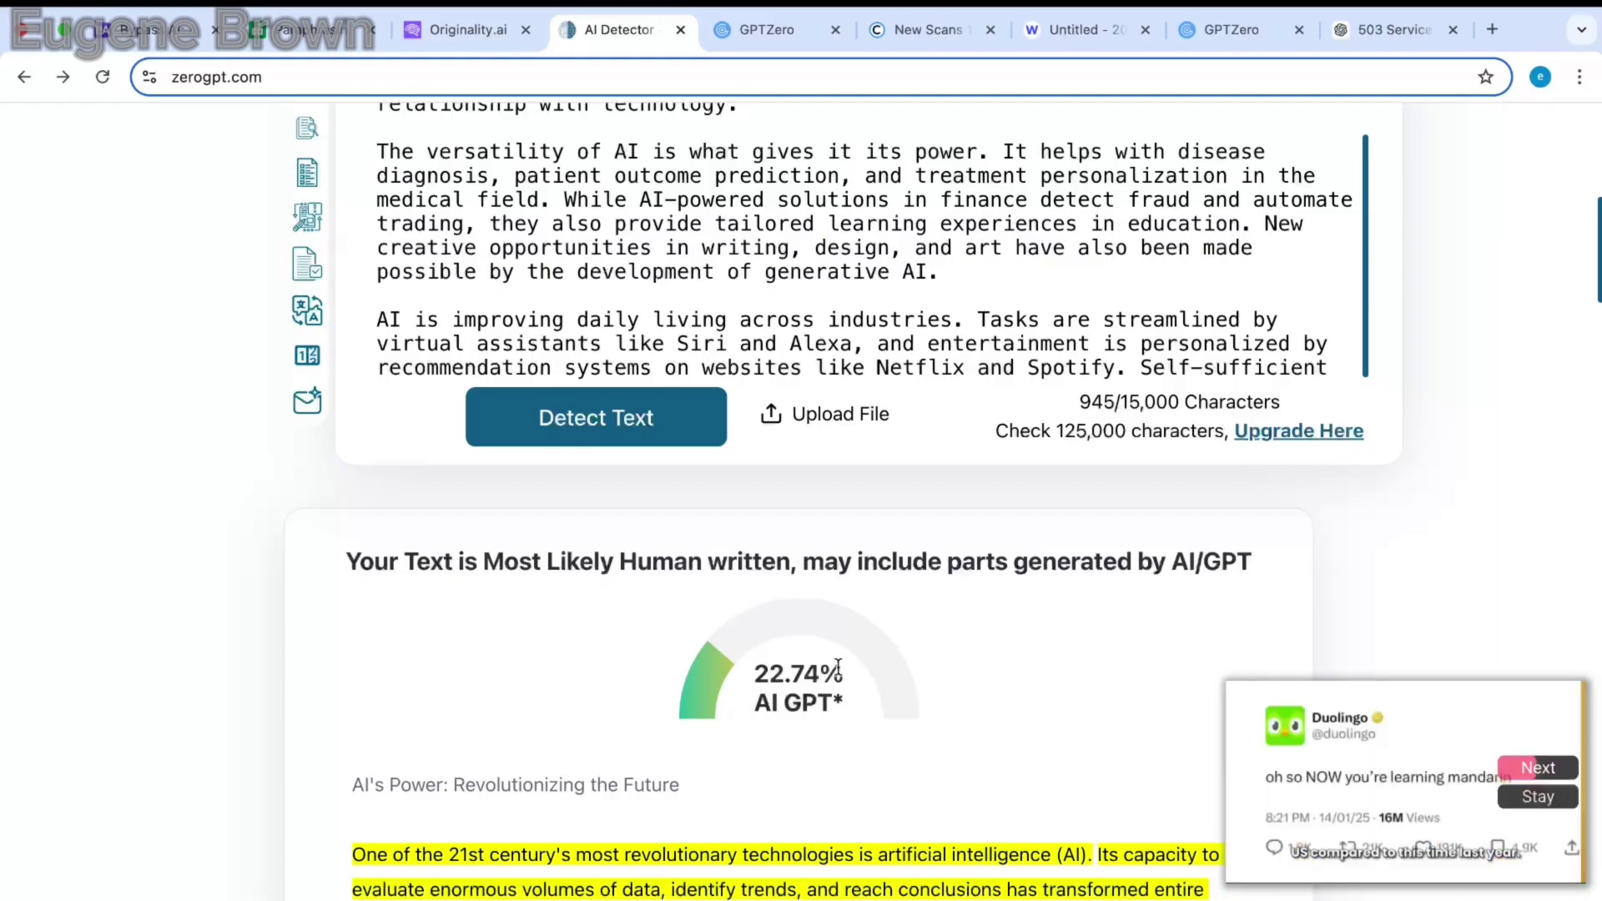
scroll(846, 657, up, 4)
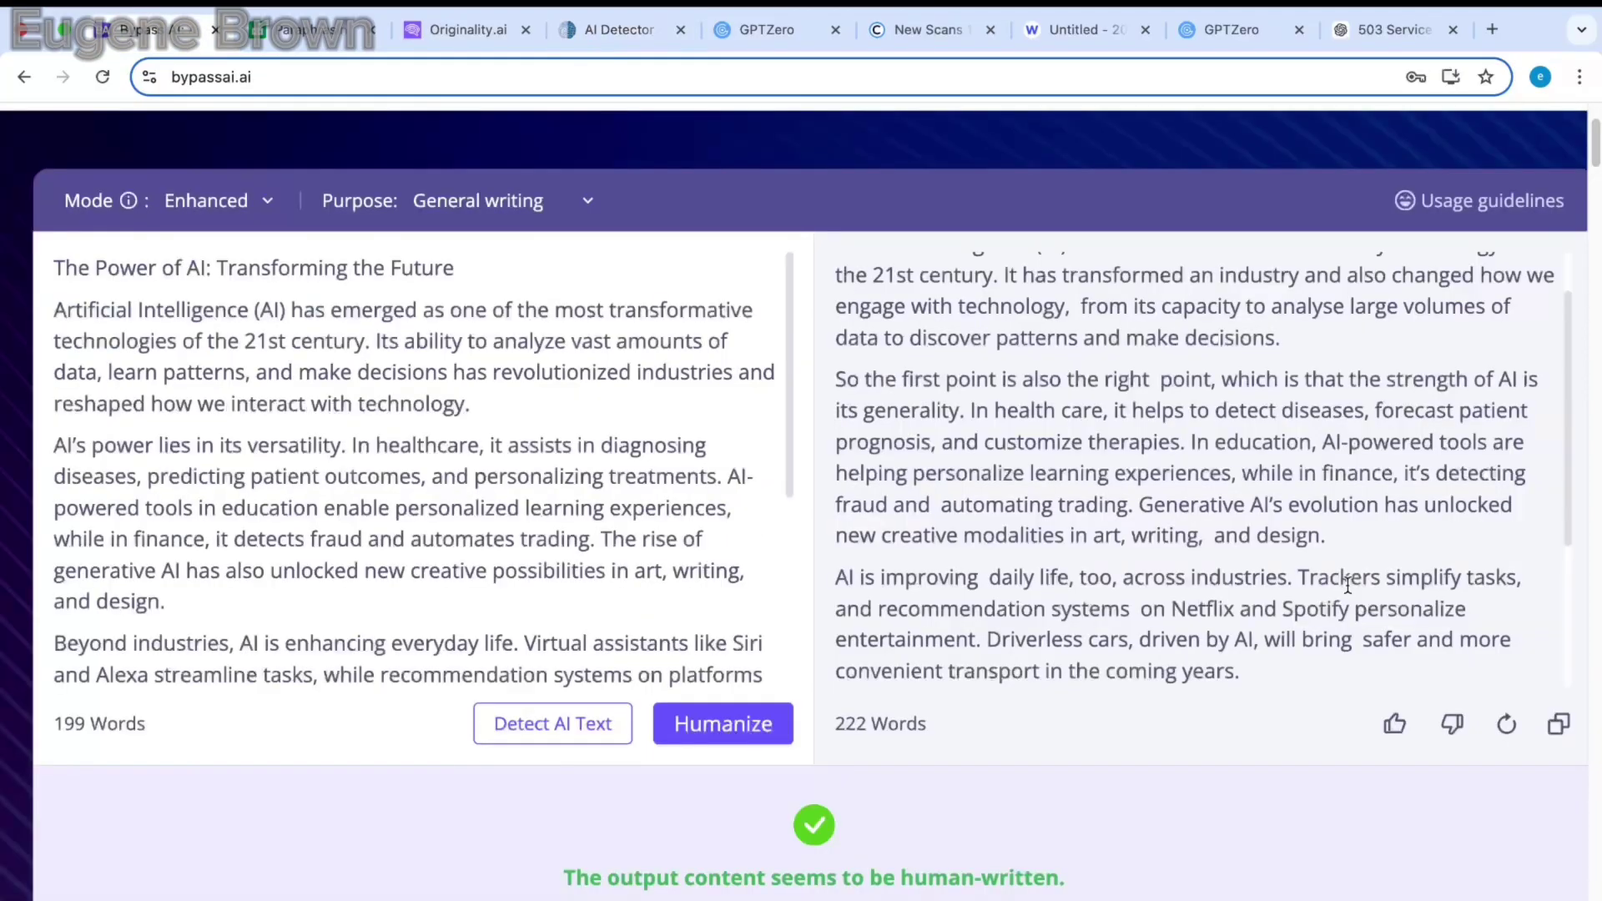
Step: In BypassAI, copy the humanized version of the article from the output
scroll(1001, 576, up, 1)
scroll(1204, 542, down, 2)
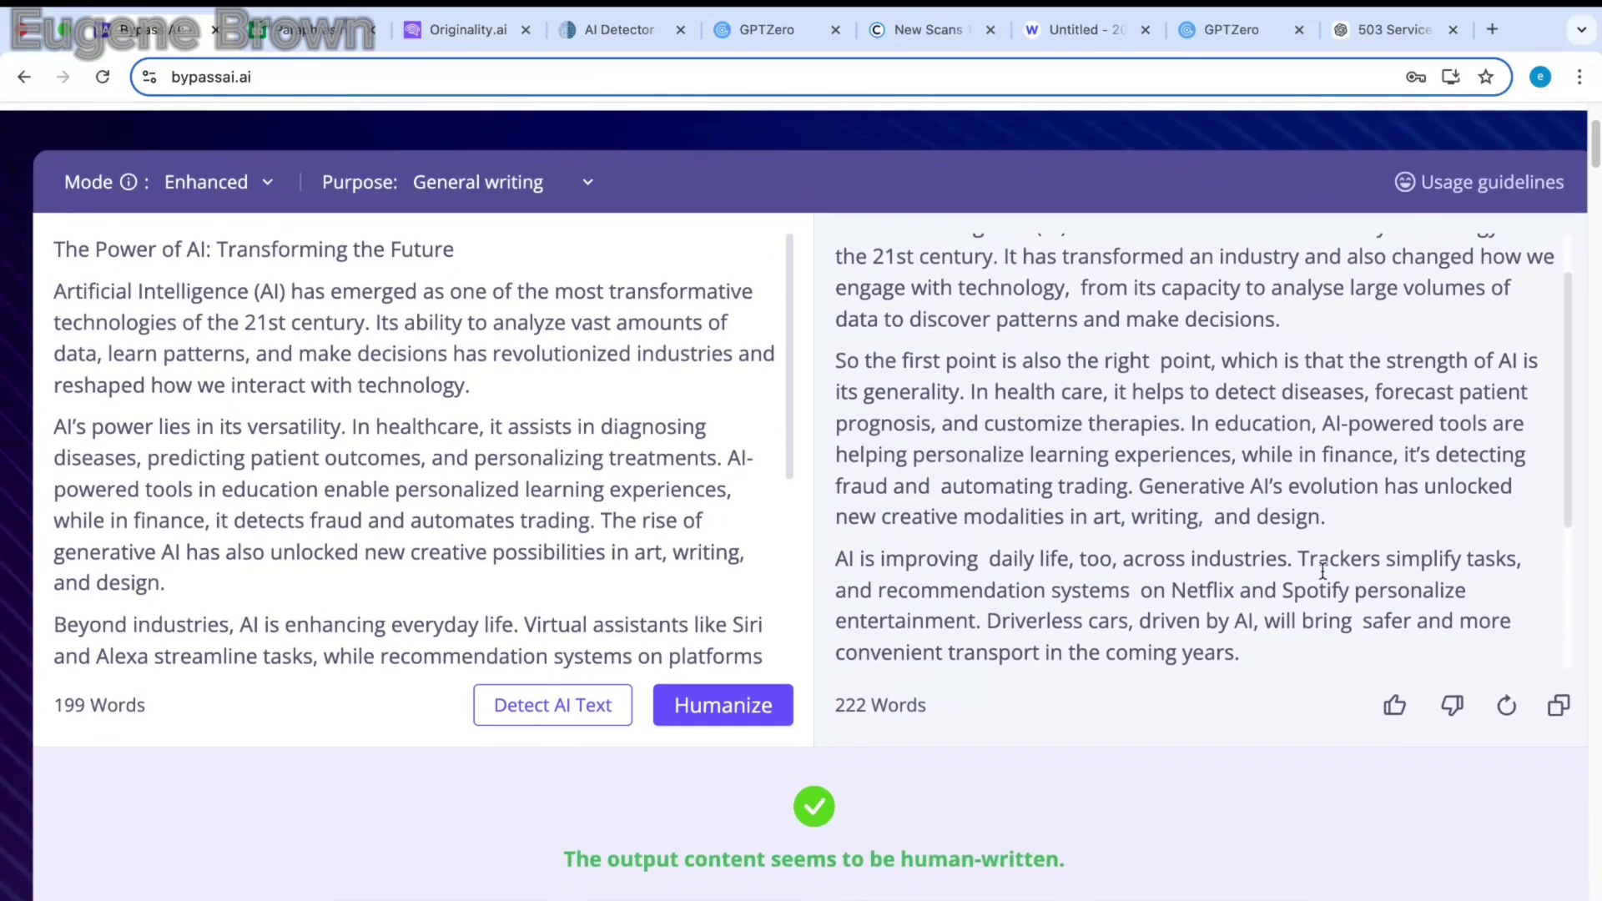
click(1557, 709)
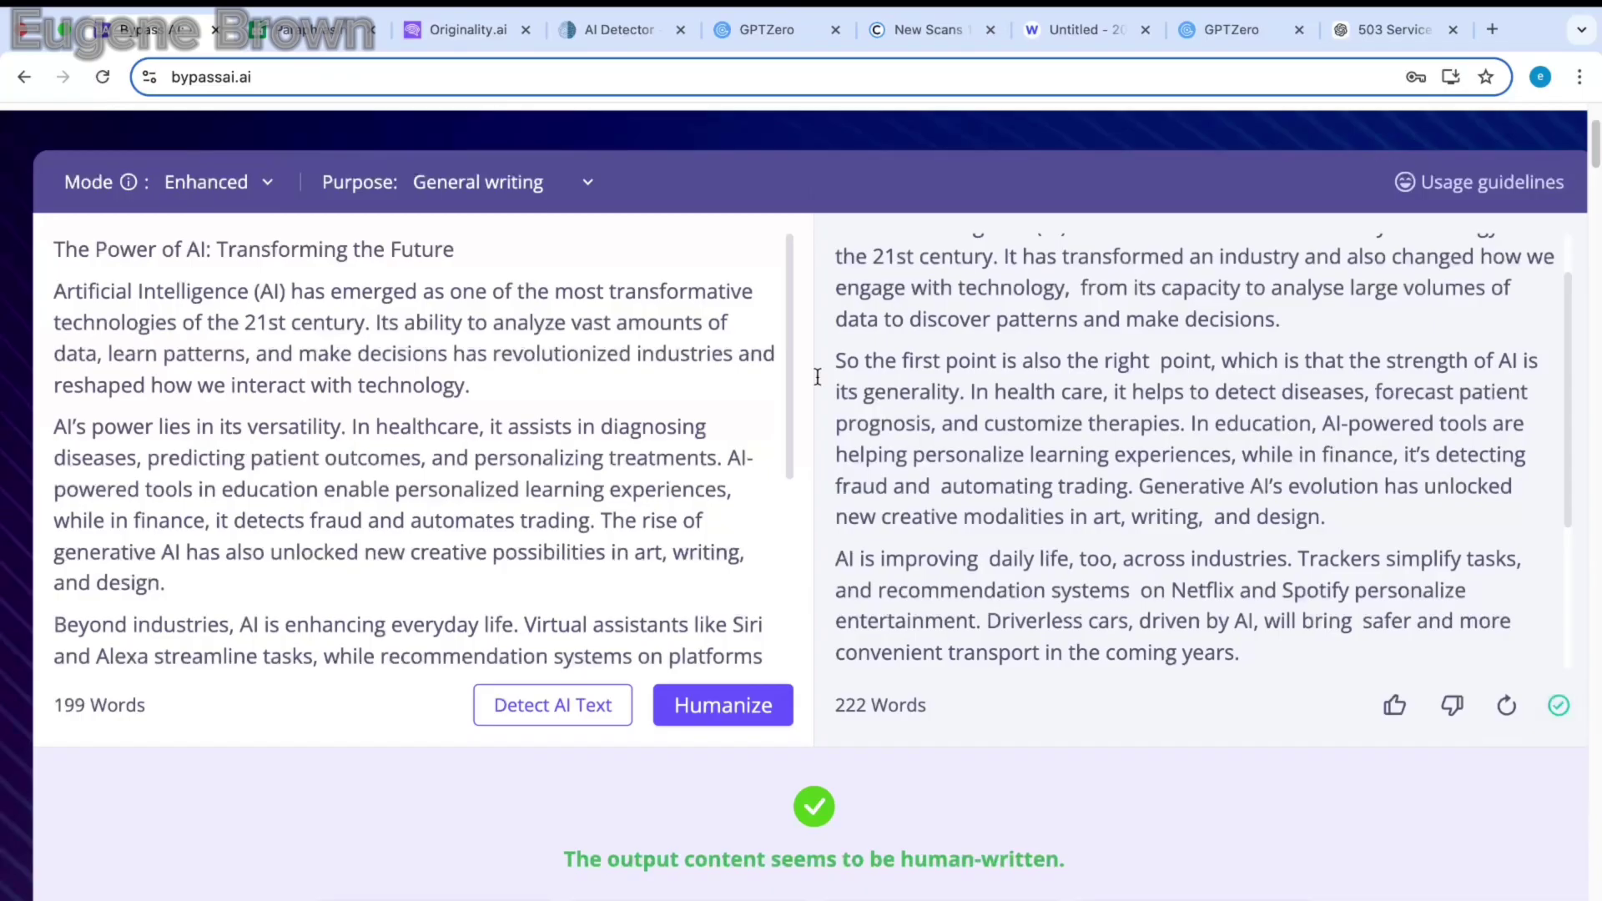
Step: Return to ZeroGPT and clear the QuillBot text from the detection box
click(592, 32)
scroll(725, 449, up, 5)
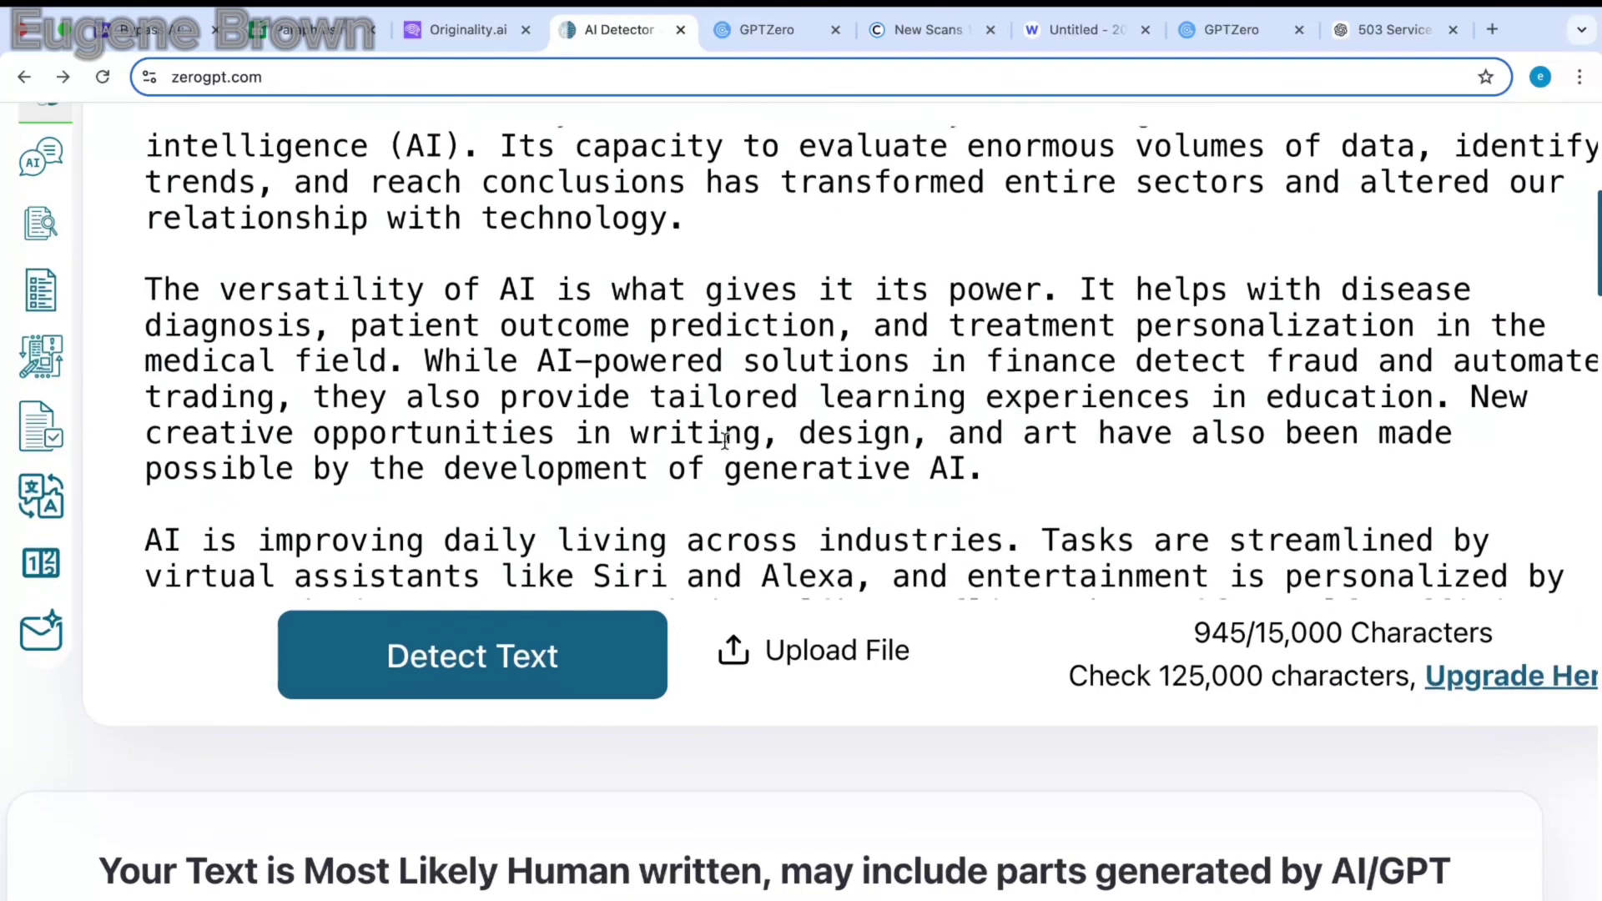
scroll(724, 449, down, 2)
click(720, 378)
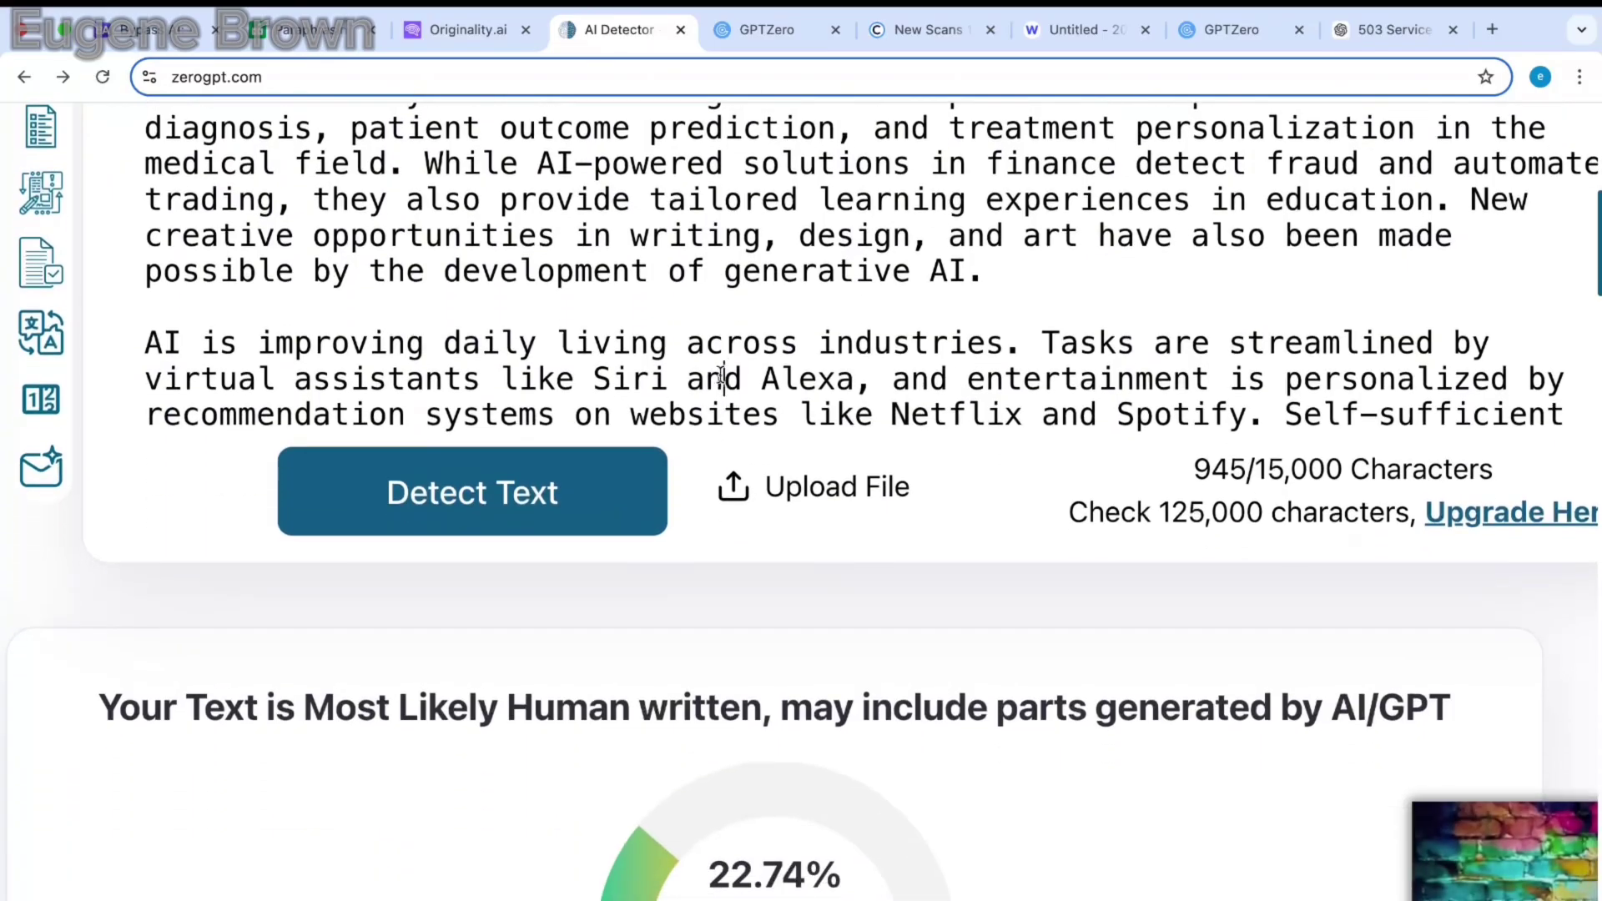
key(super+a)
key(BackSpace)
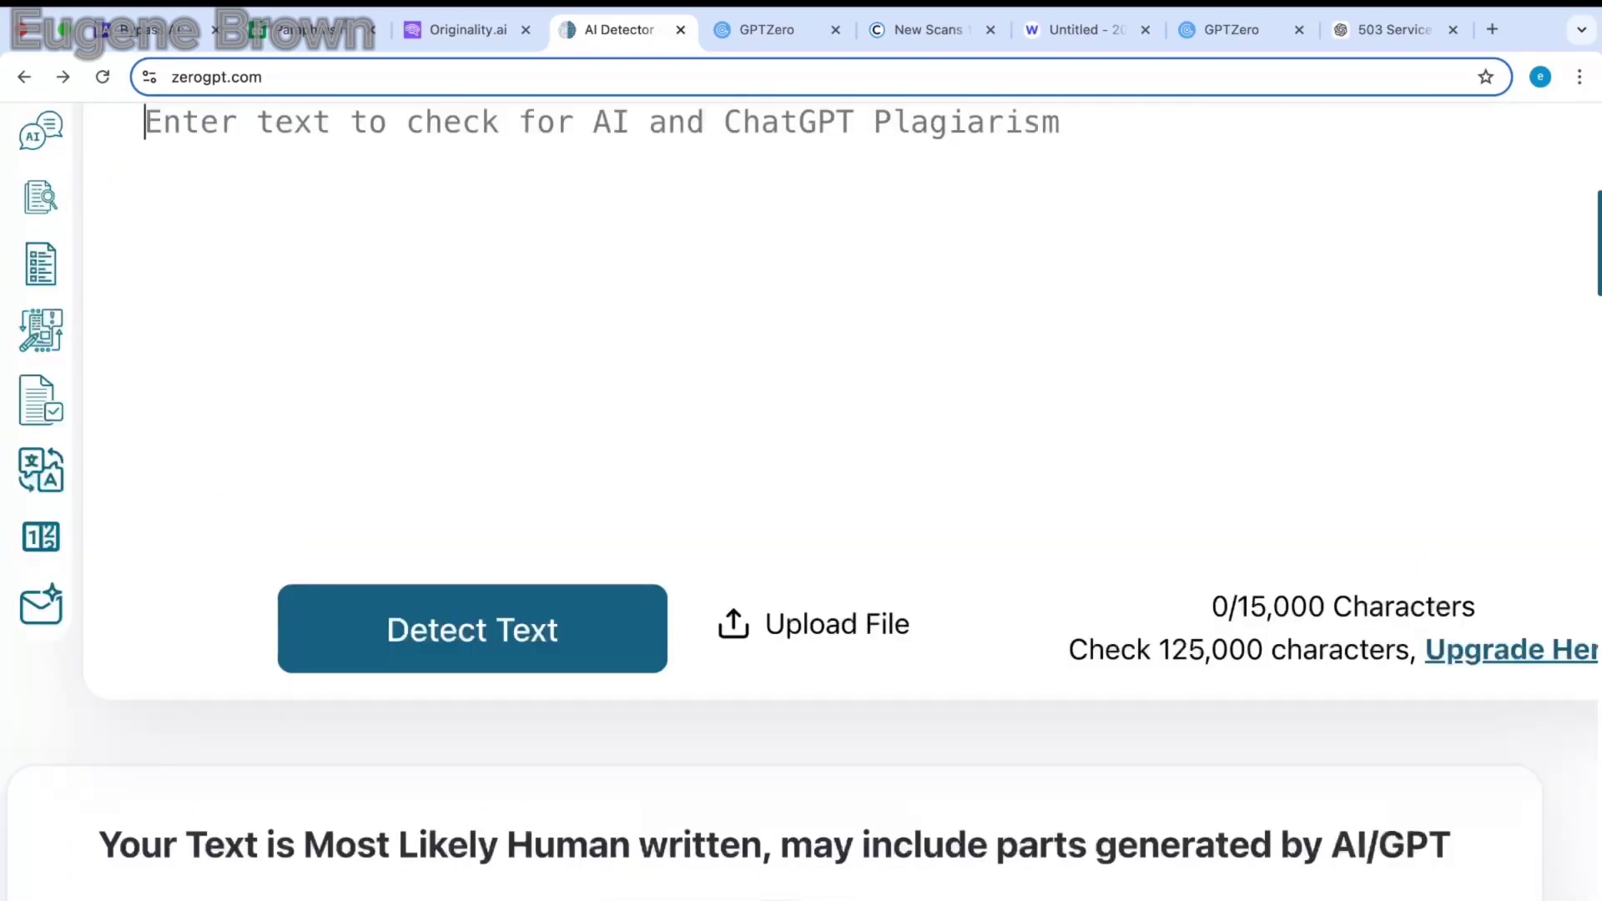
scroll(162, 300, up, 3)
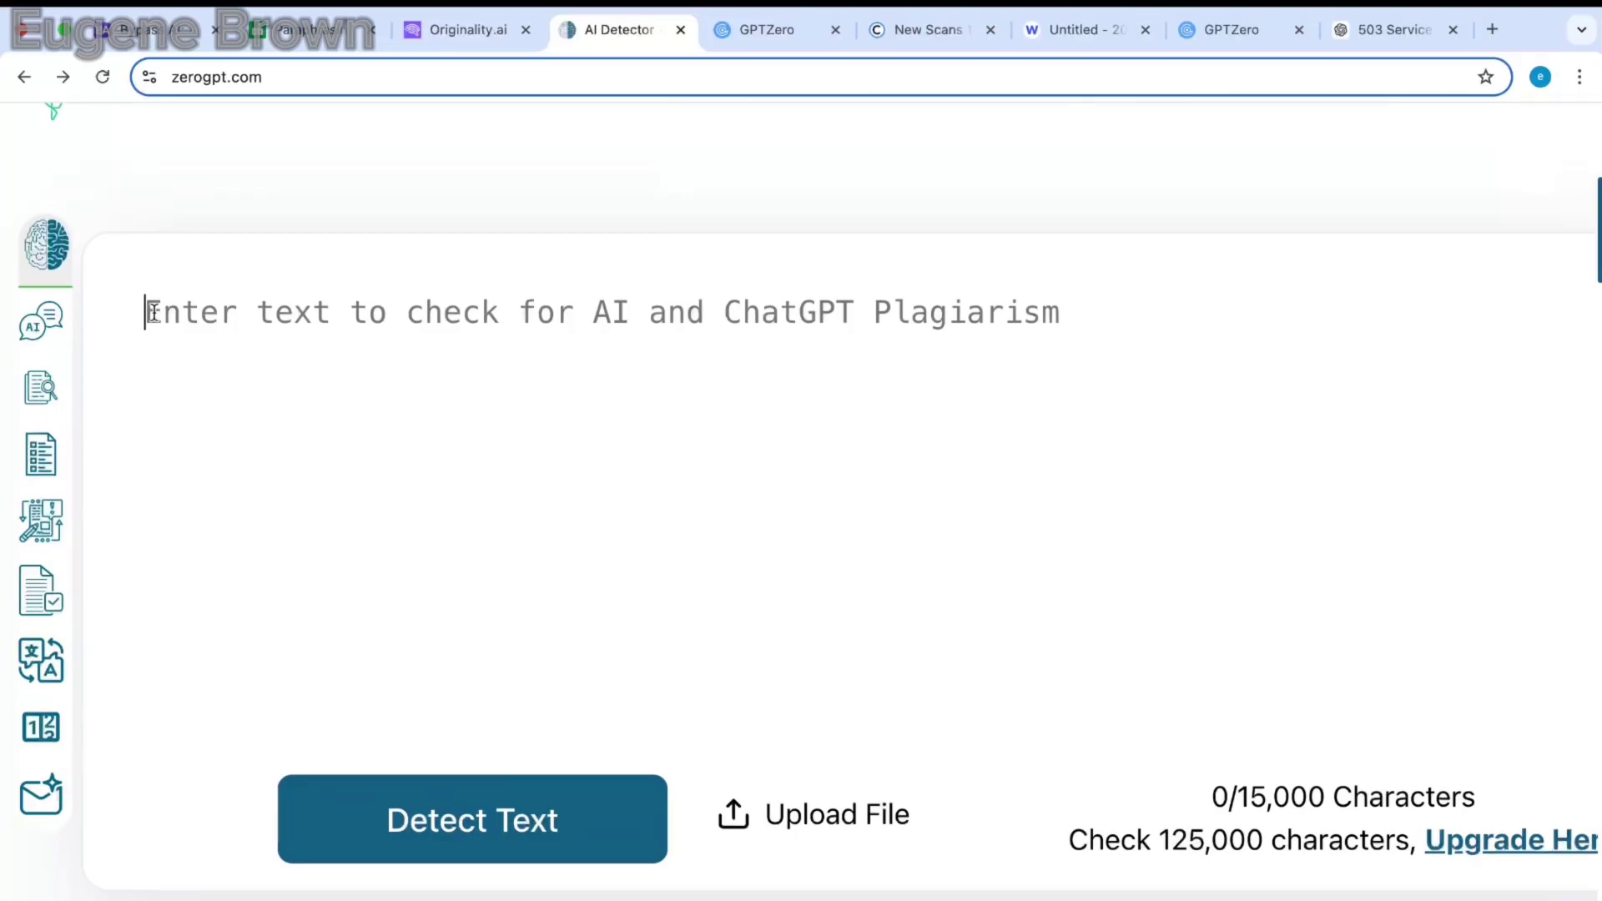
Step: Paste the humanized article into ZeroGPT, then run the AI detection and review its score
key(super+v)
click(465, 826)
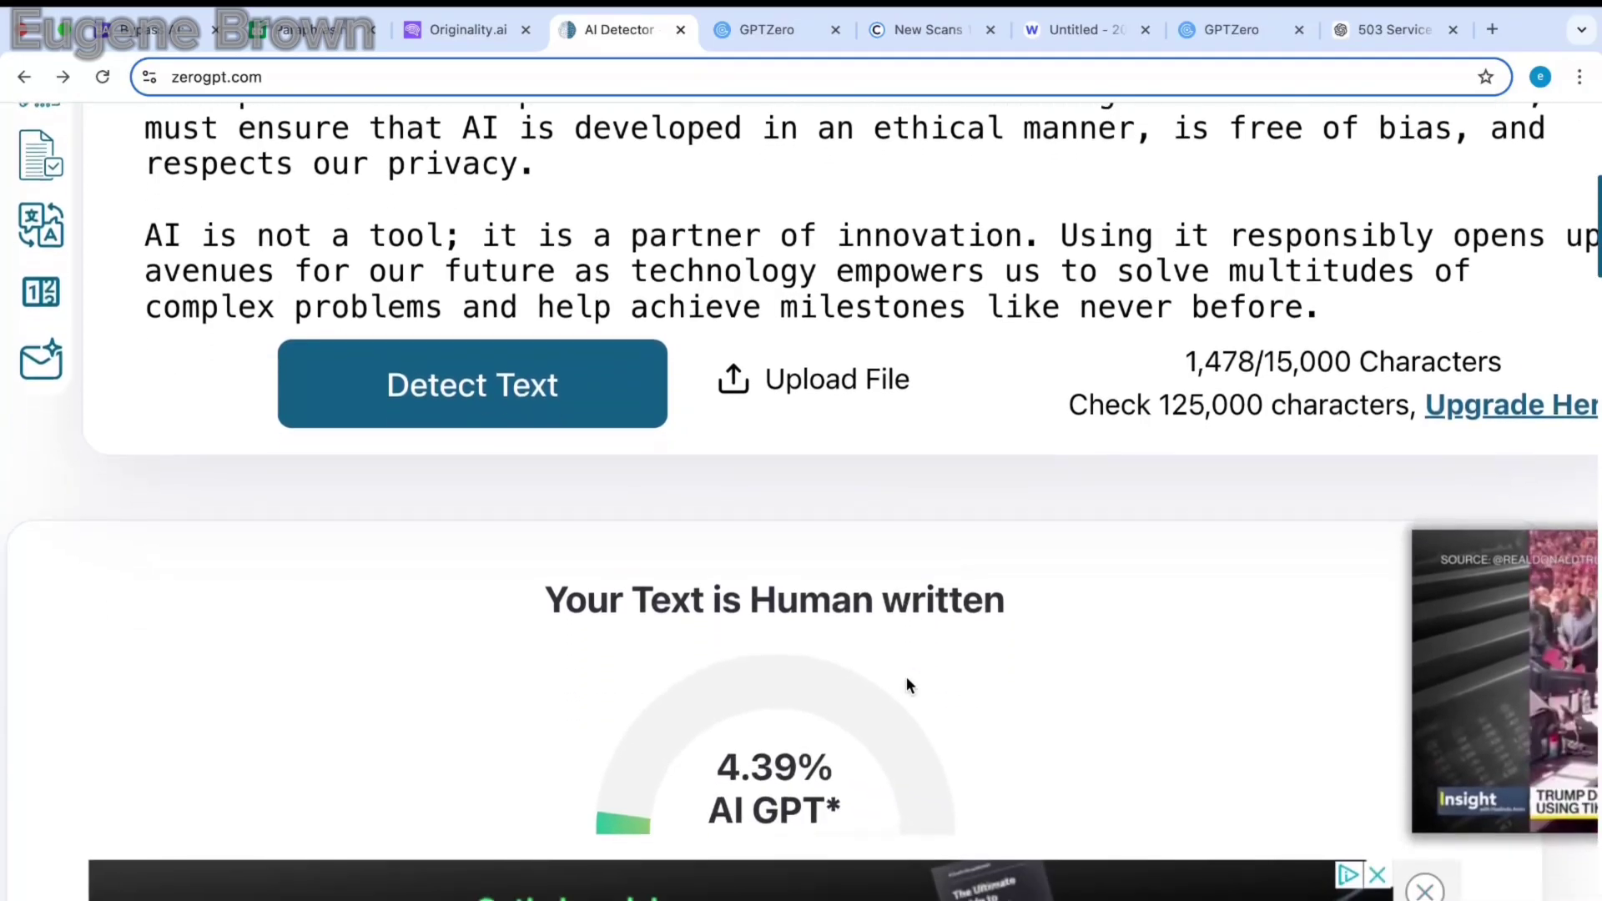
scroll(907, 679, down, 2)
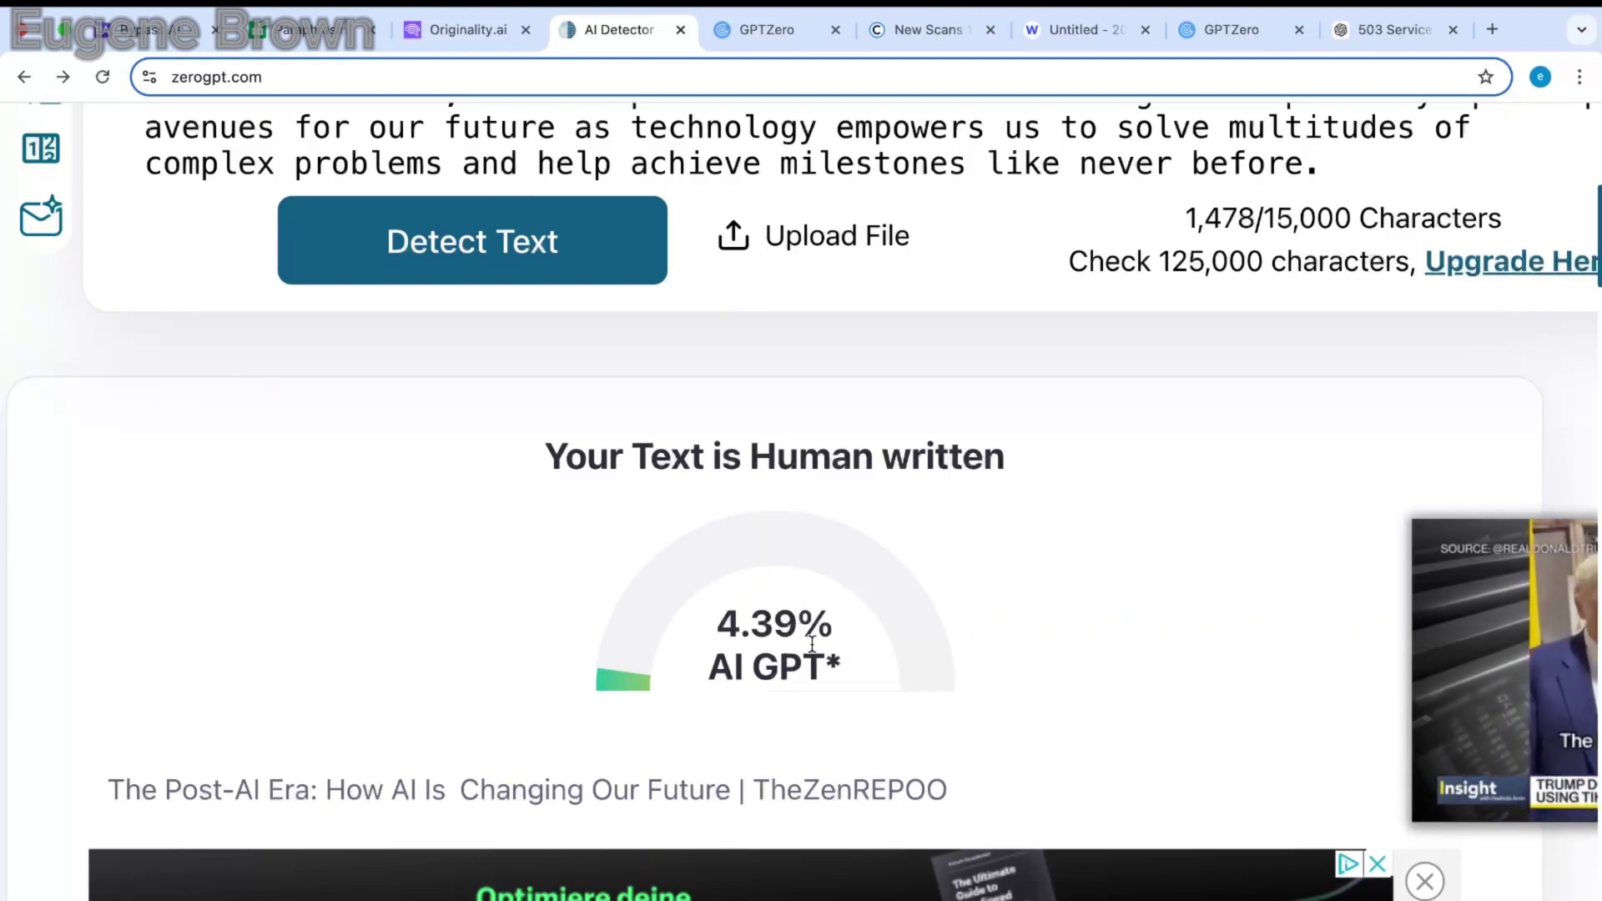
scroll(807, 655, up, 3)
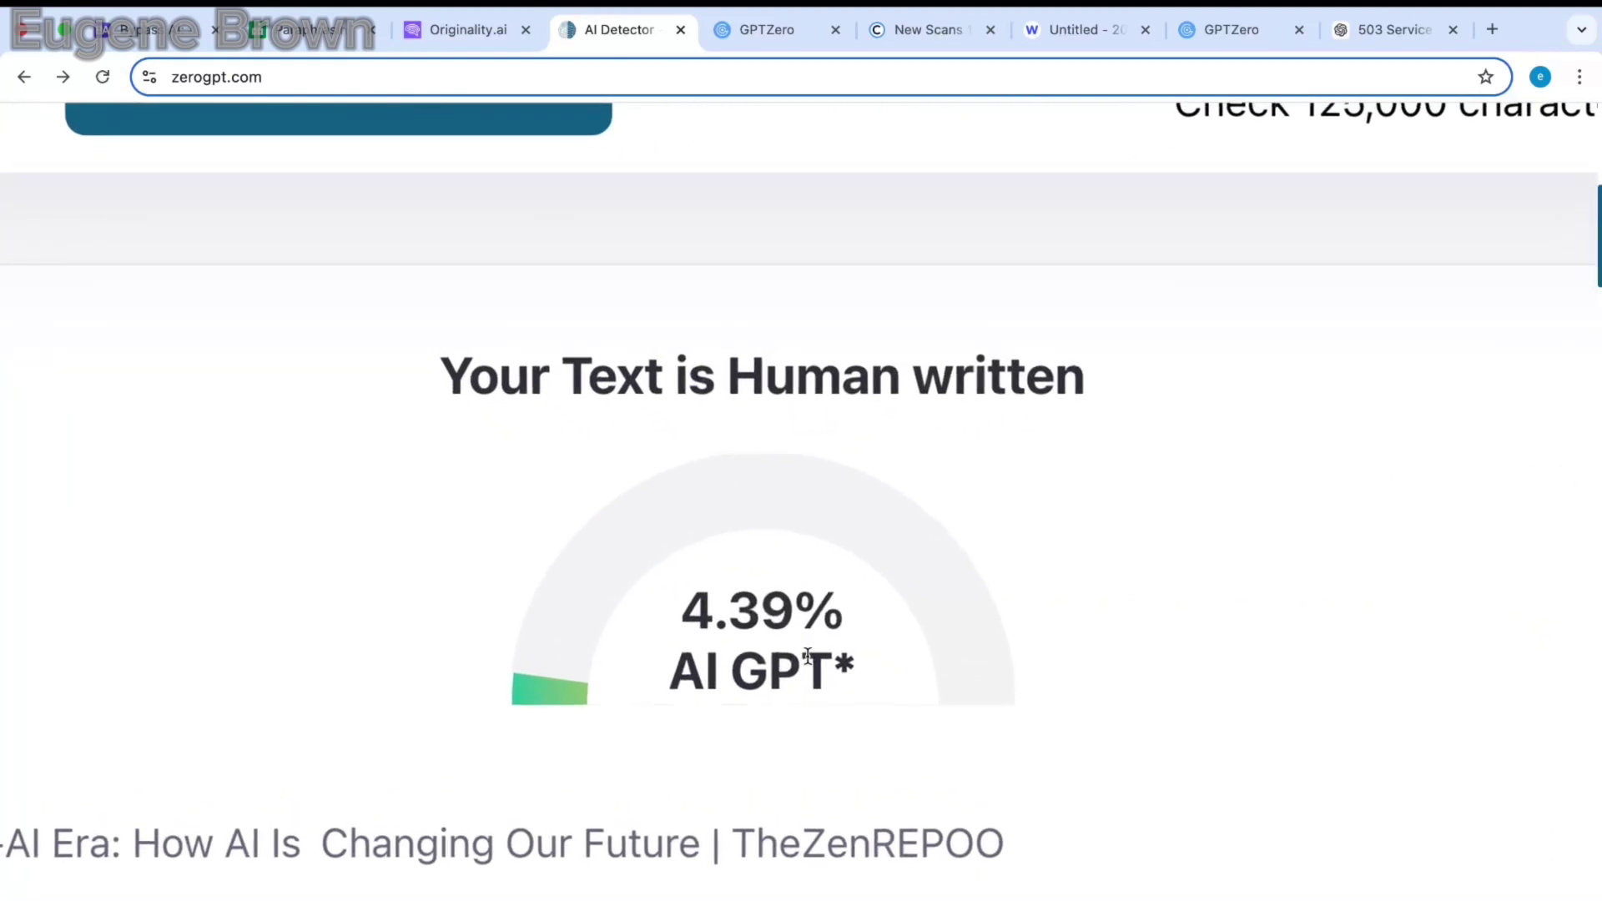
scroll(807, 656, down, 2)
scroll(807, 656, down, 1)
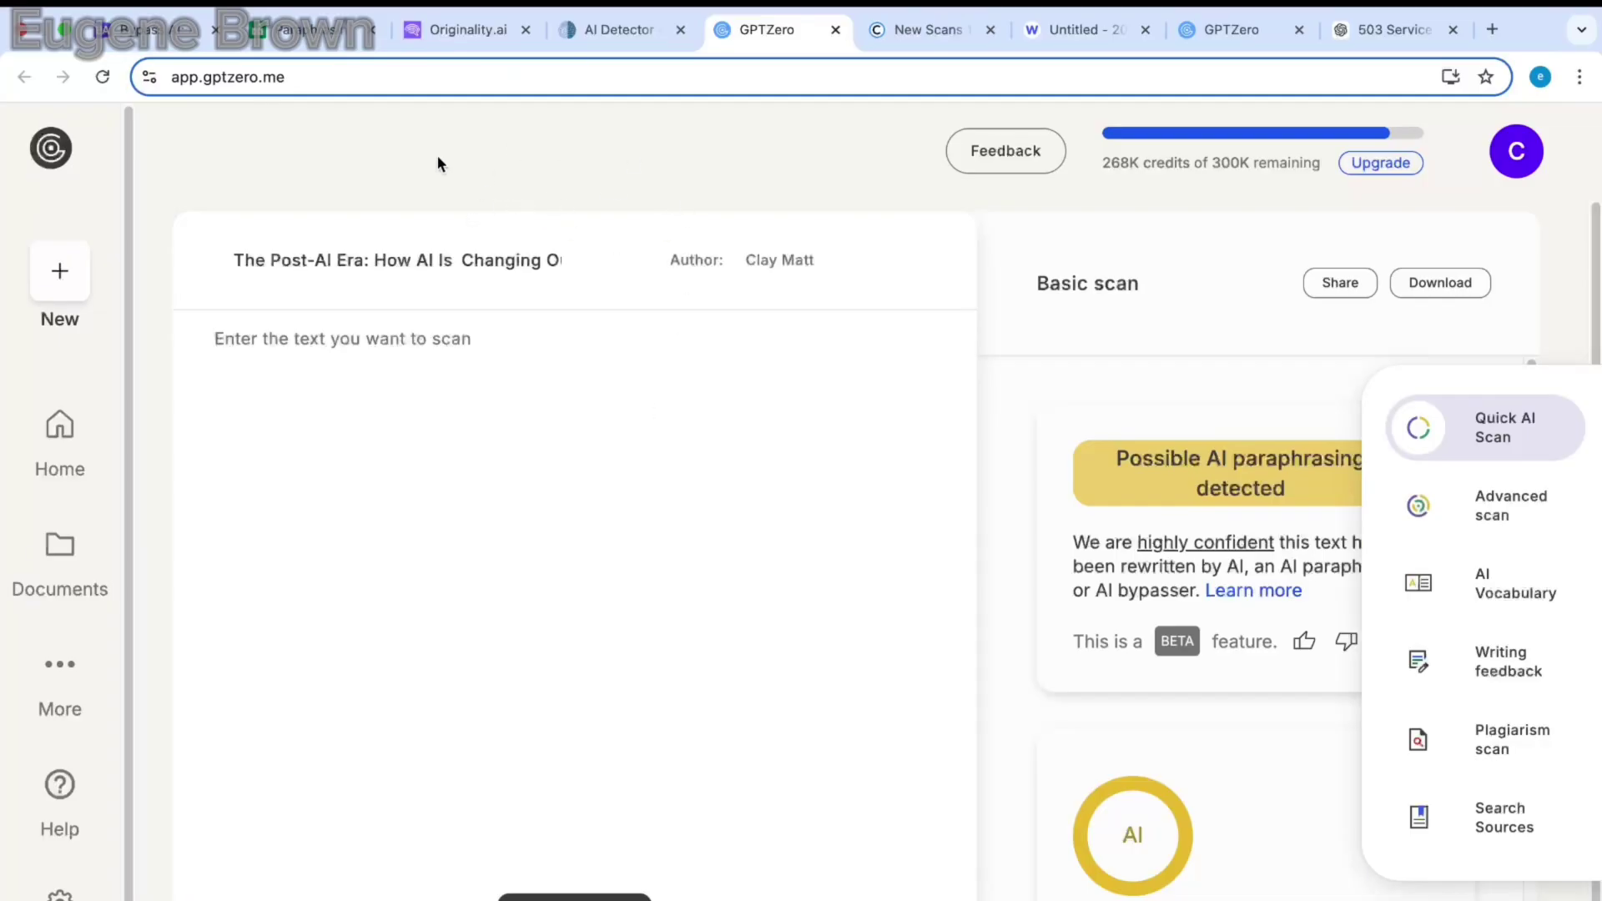
Step: Go back to QuillBot's Paraphrasing Tool and copy the paraphrased article
click(319, 35)
click(1424, 900)
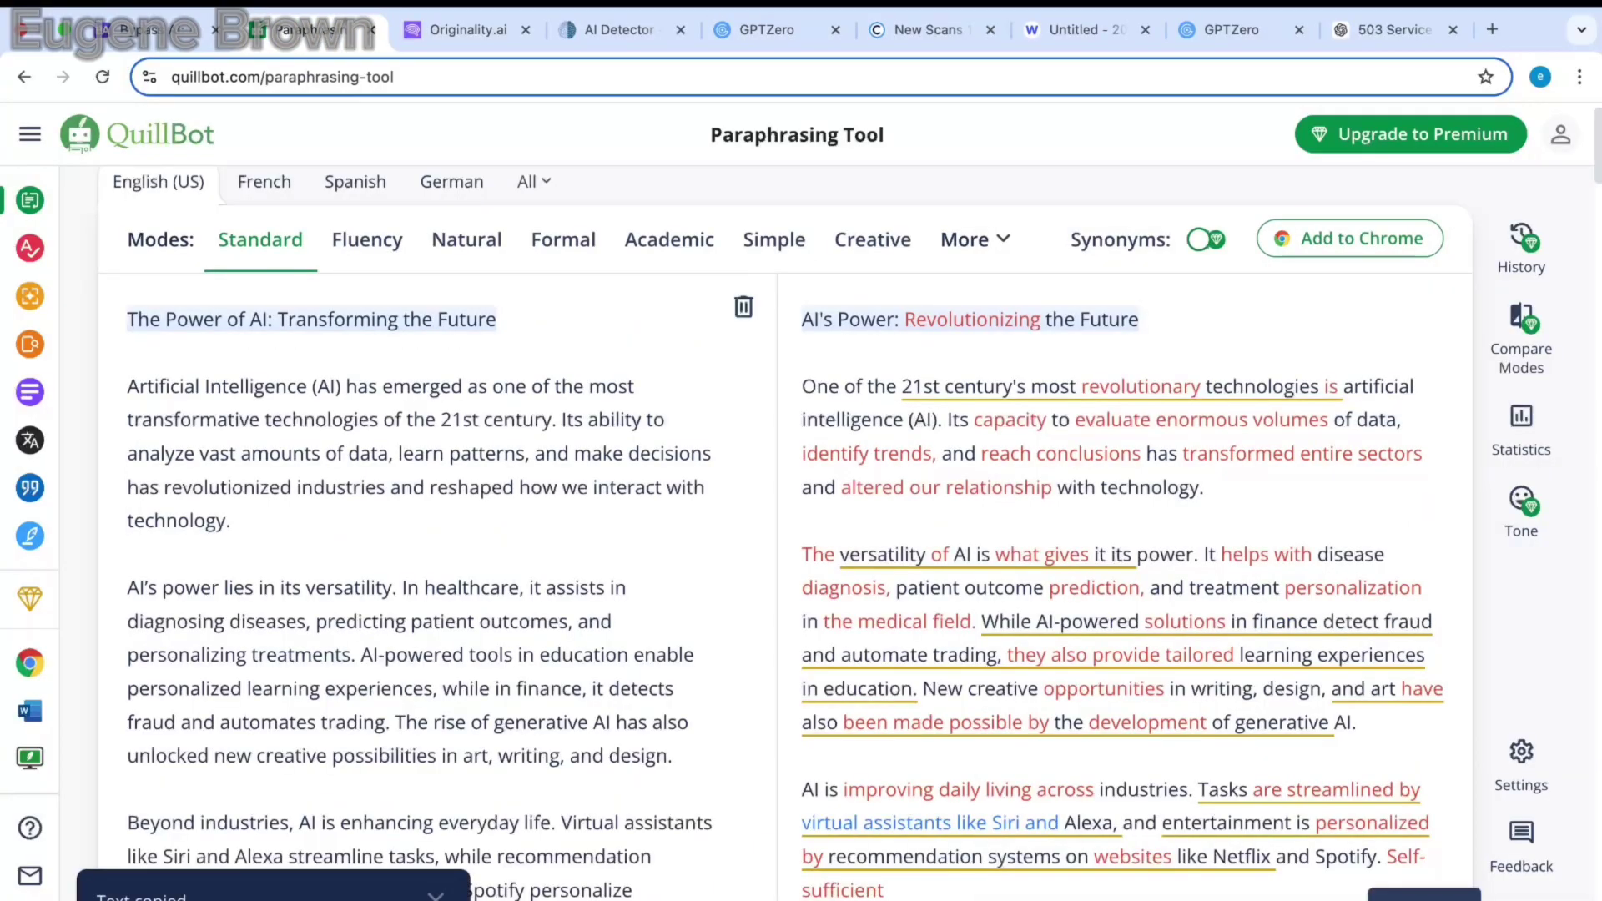
click(1424, 900)
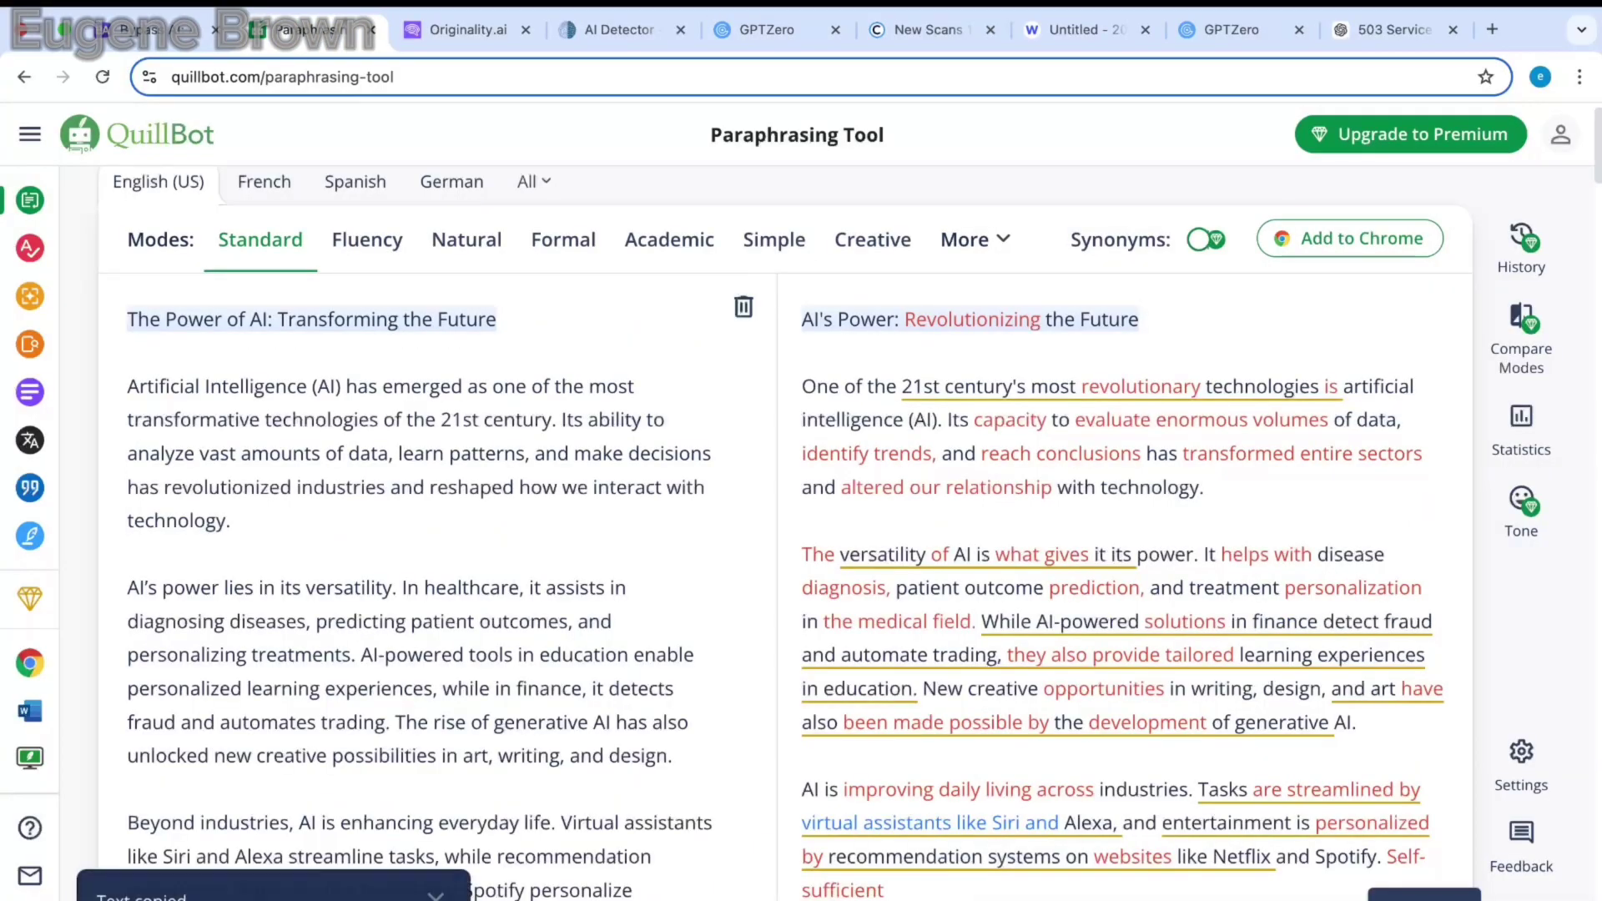
Step: Switch to GPTZero, paste QuillBot's paraphrased article into the empty document, and run a scan
click(754, 33)
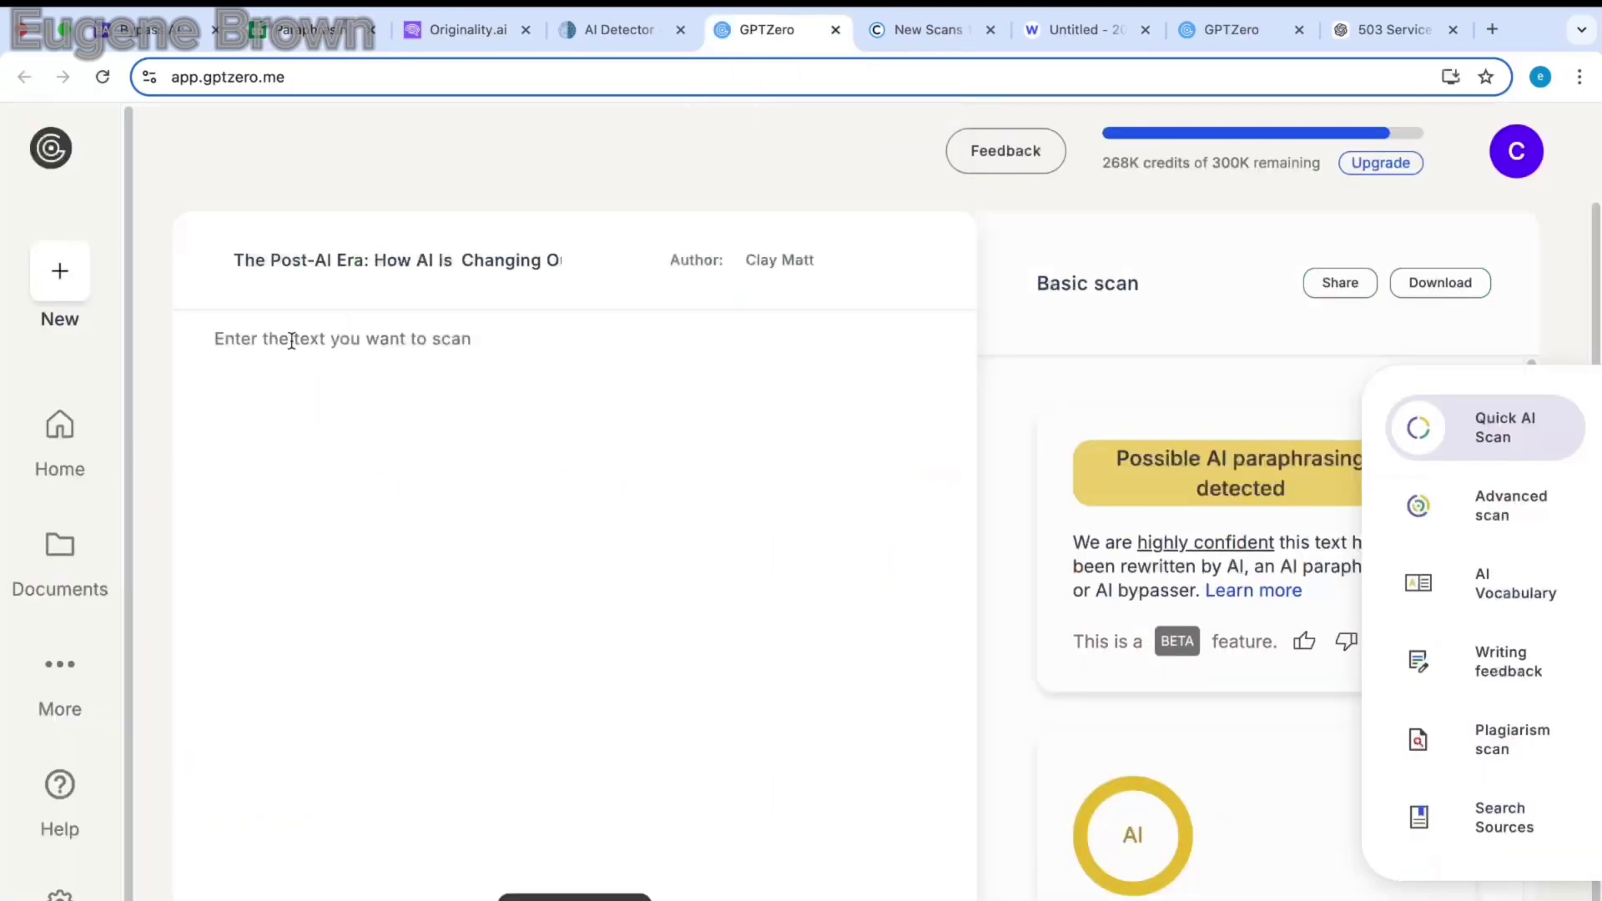
key(ctrl+v)
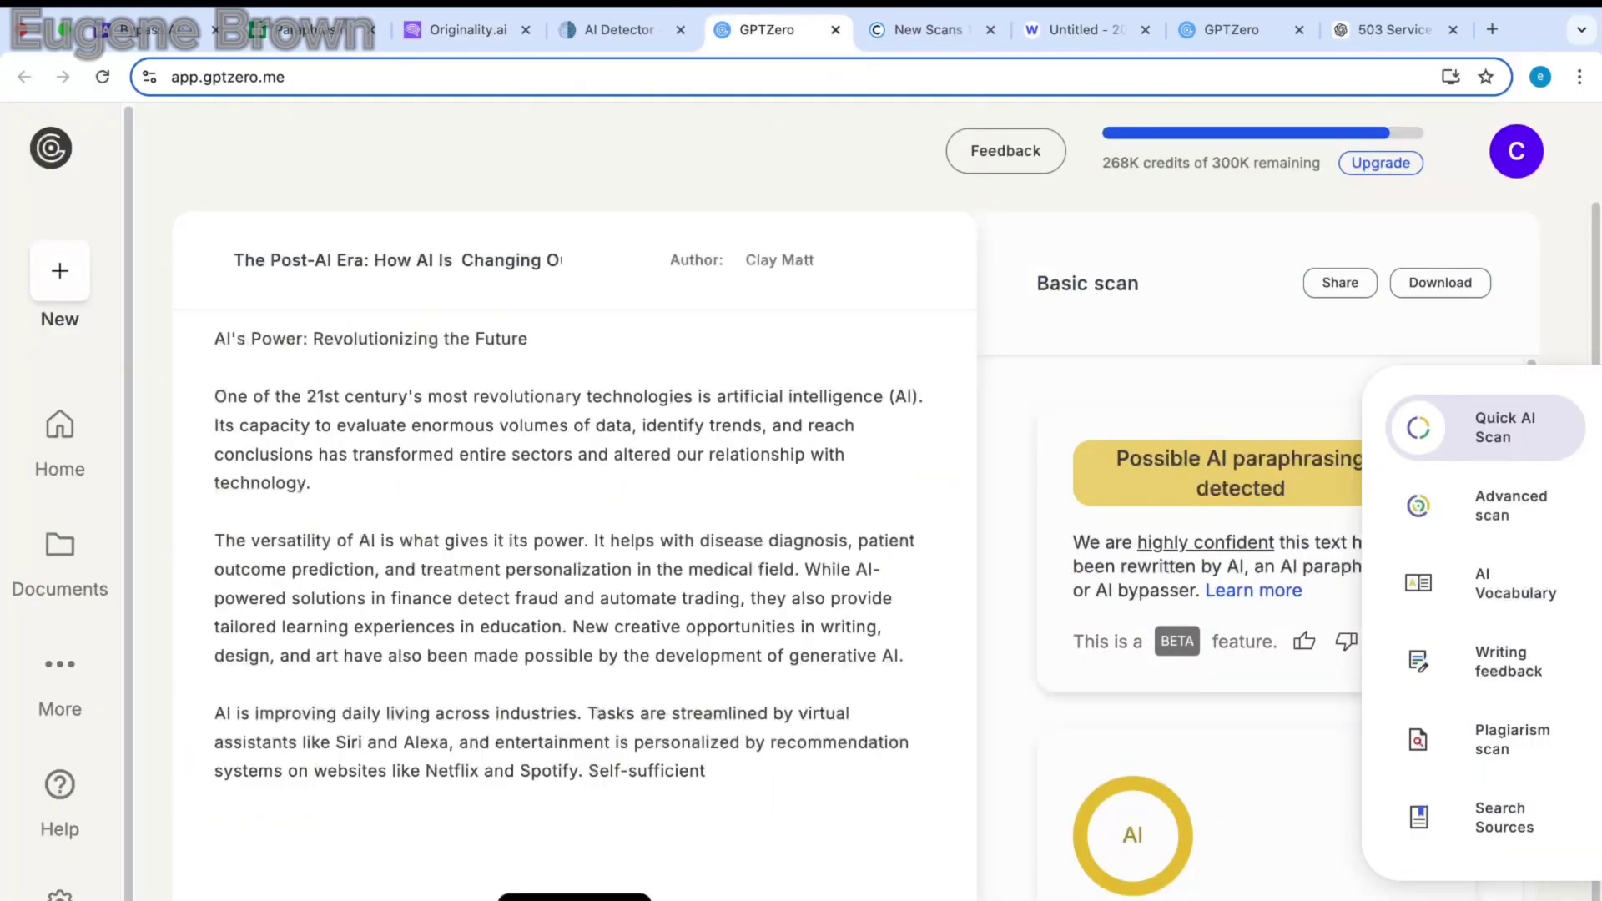
click(591, 895)
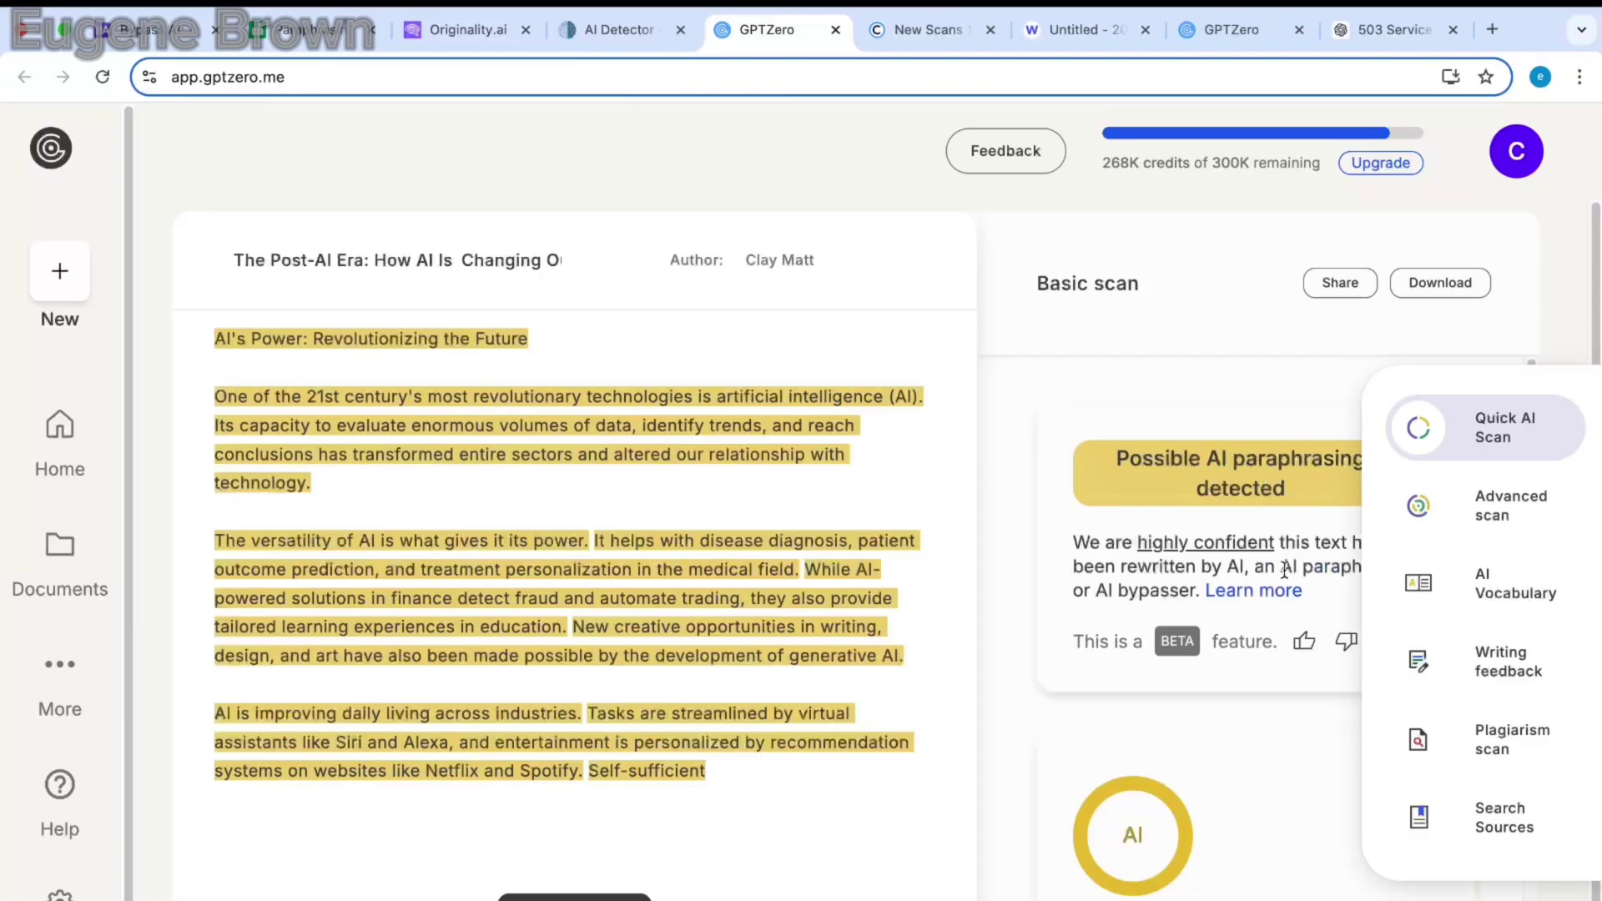
Step: Examine GPTZero's basic scan results for the QuillBot text, including the paraphrasing verdict and AI rating
scroll(1223, 738, down, 2)
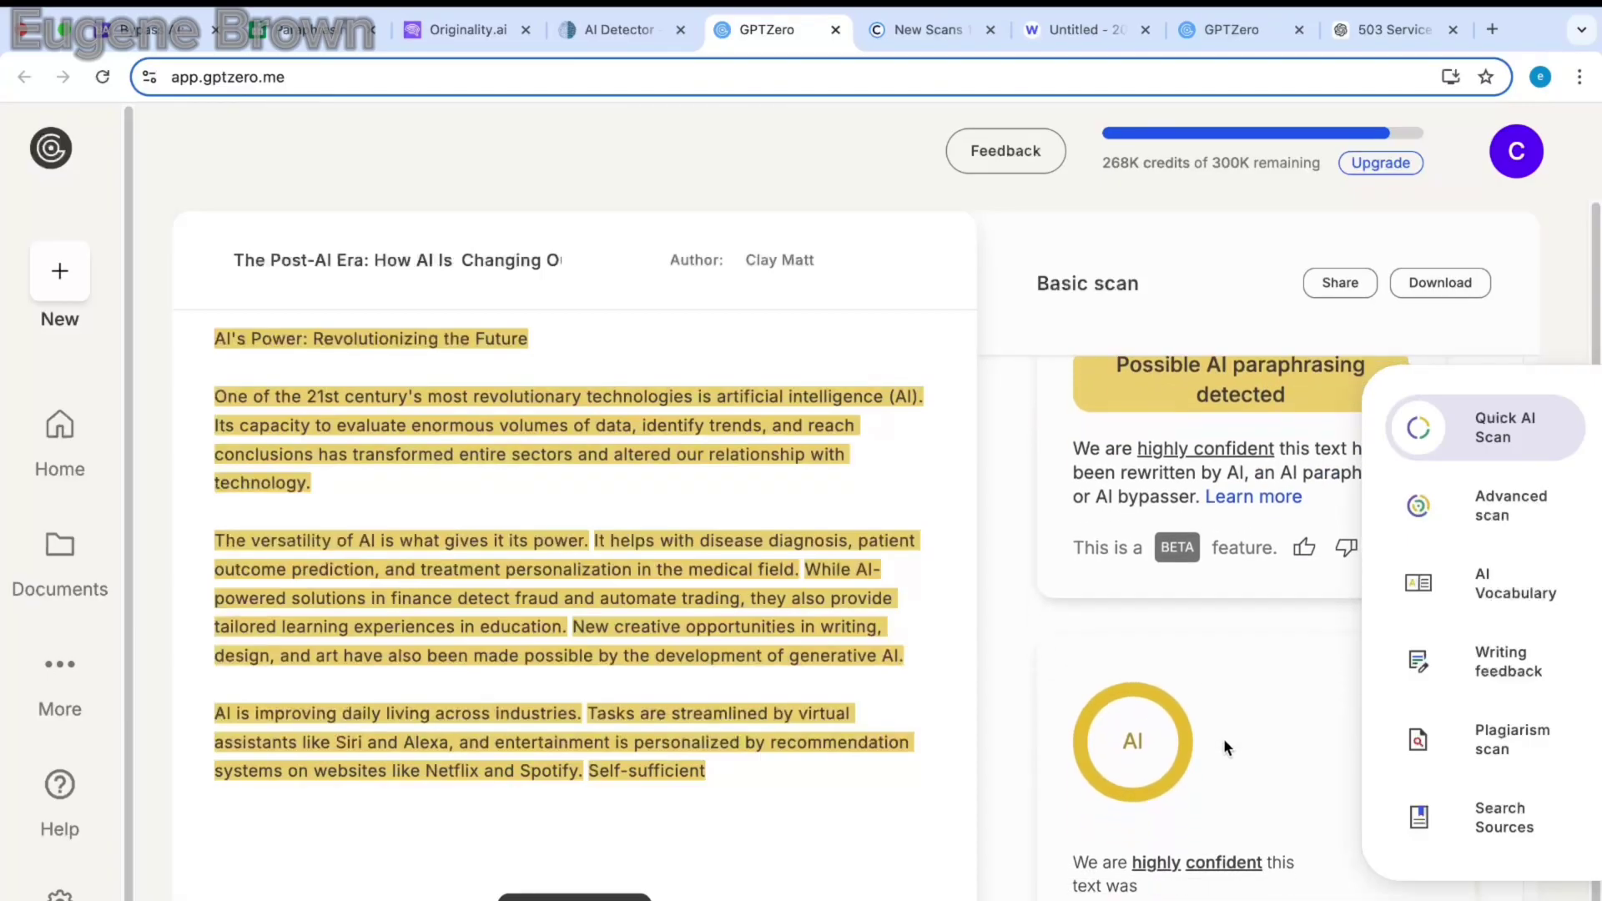
scroll(1224, 739, up, 2)
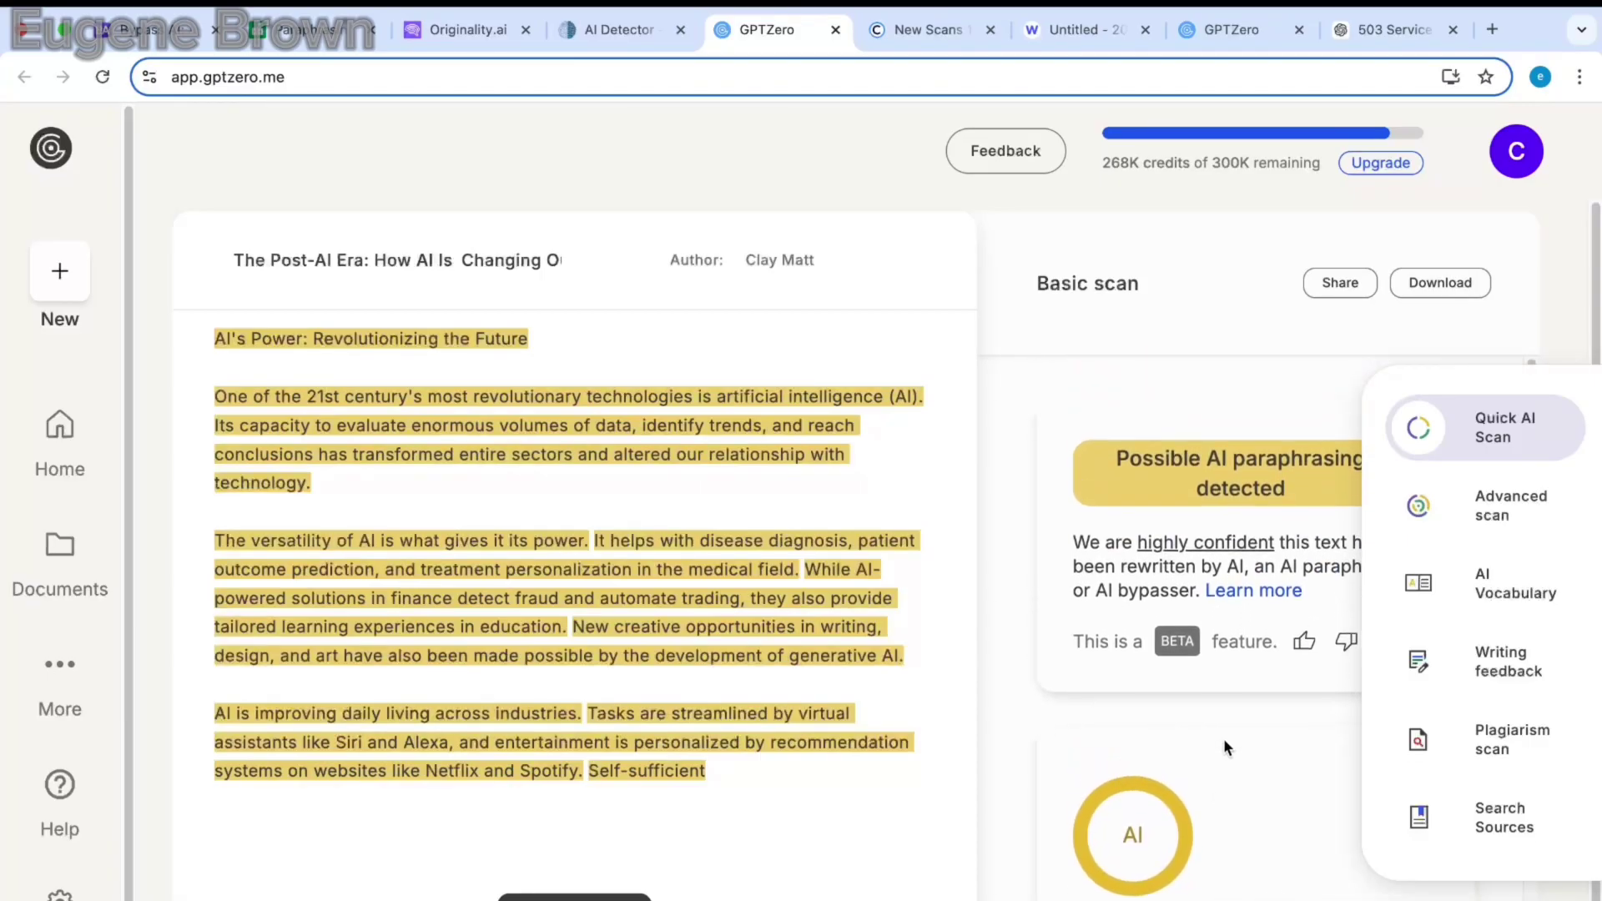
scroll(1224, 739, down, 1)
scroll(1223, 747, down, 1)
scroll(1224, 748, up, 1)
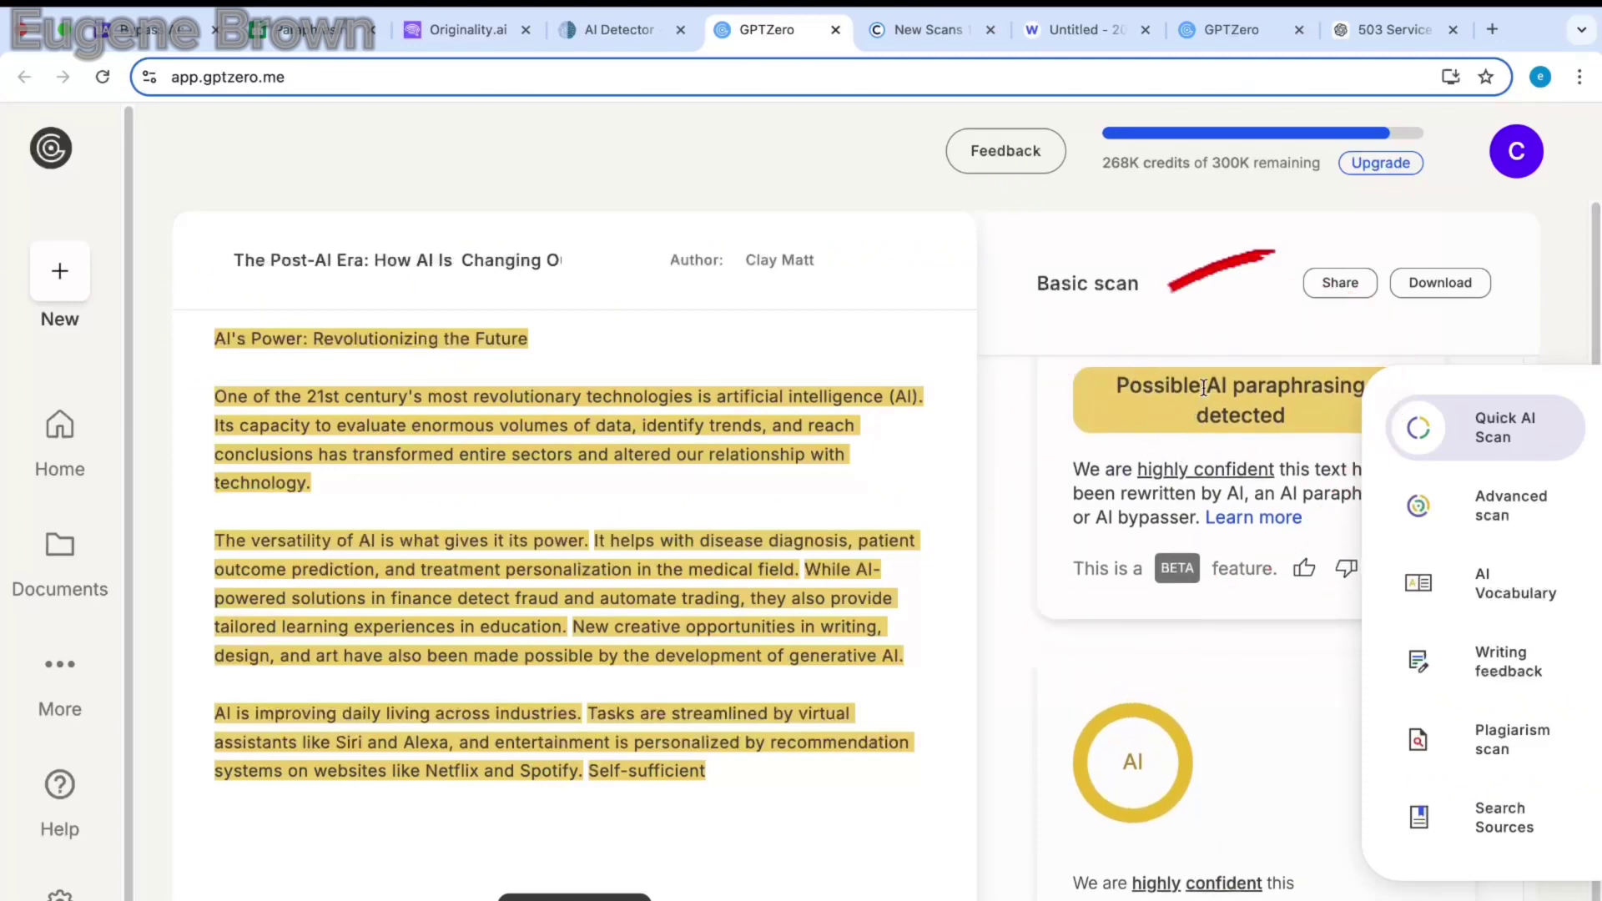
scroll(1258, 410, up, 3)
scroll(1257, 410, down, 2)
scroll(1257, 411, down, 2)
scroll(1227, 838, down, 1)
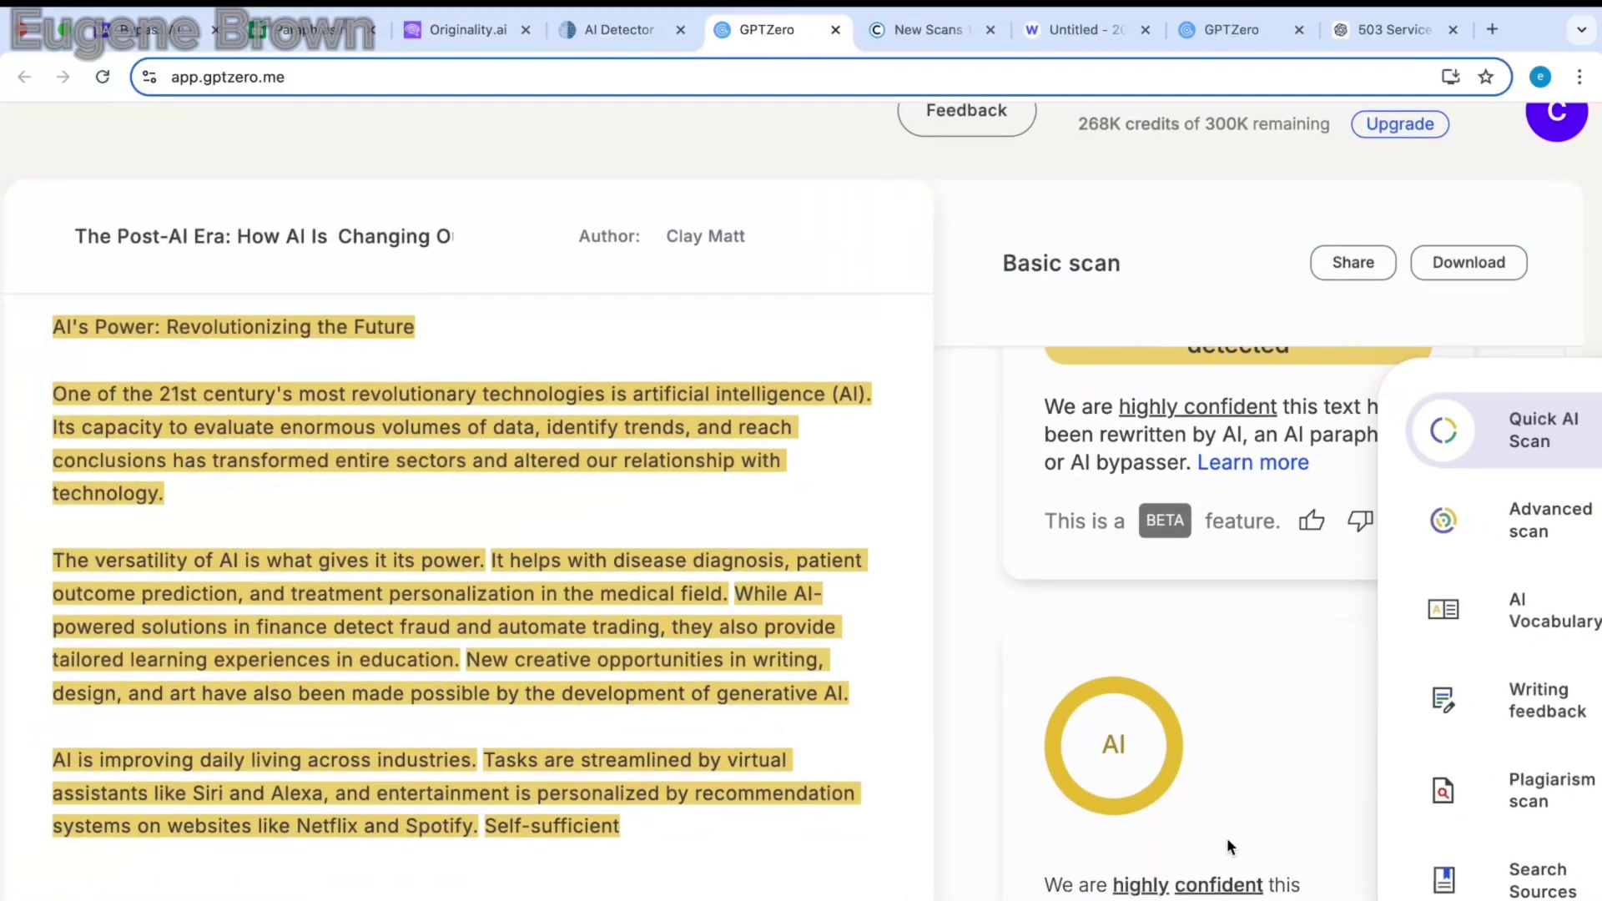
scroll(1167, 758, up, 3)
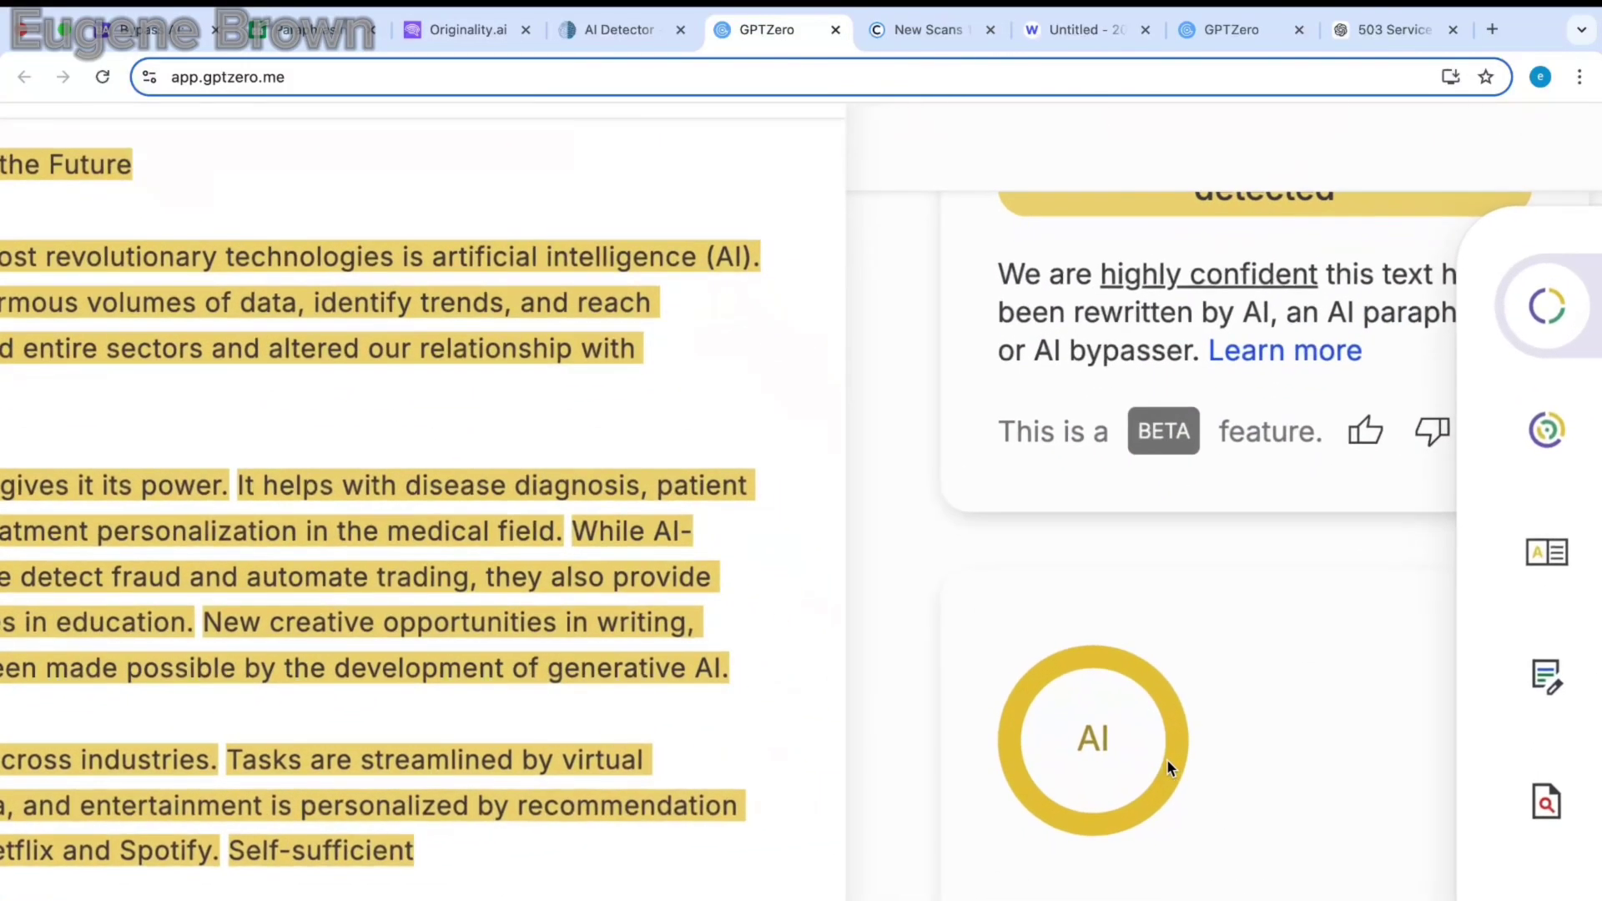
scroll(1167, 759, down, 4)
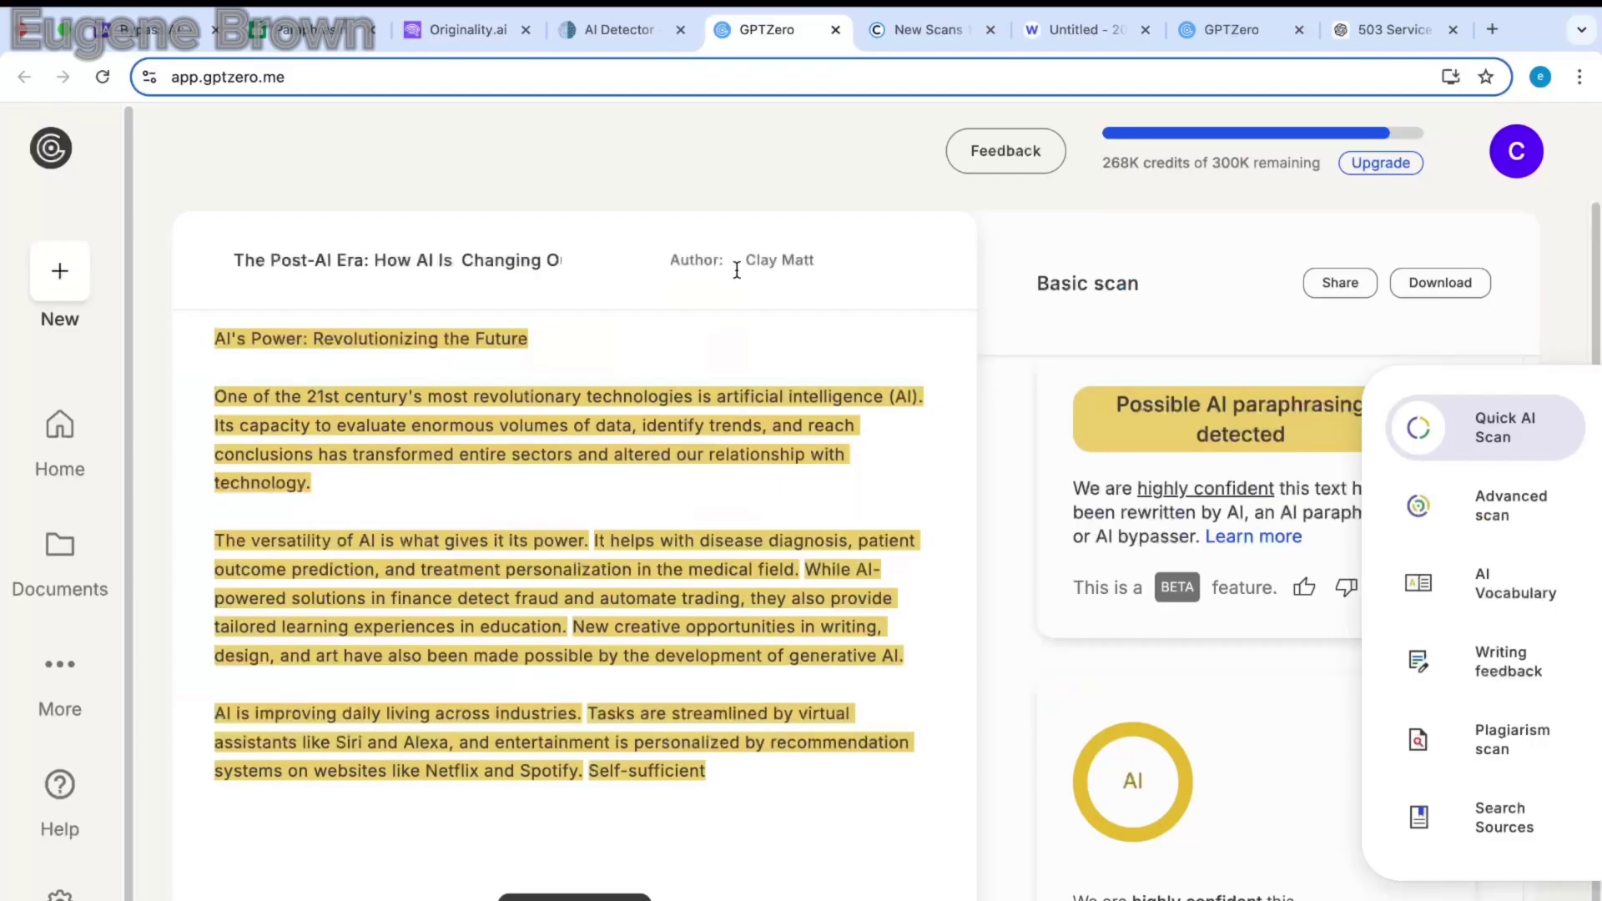
Step: Copy the humanized article from BypassAI and clear the QuillBot text from the GPTZero document
click(151, 33)
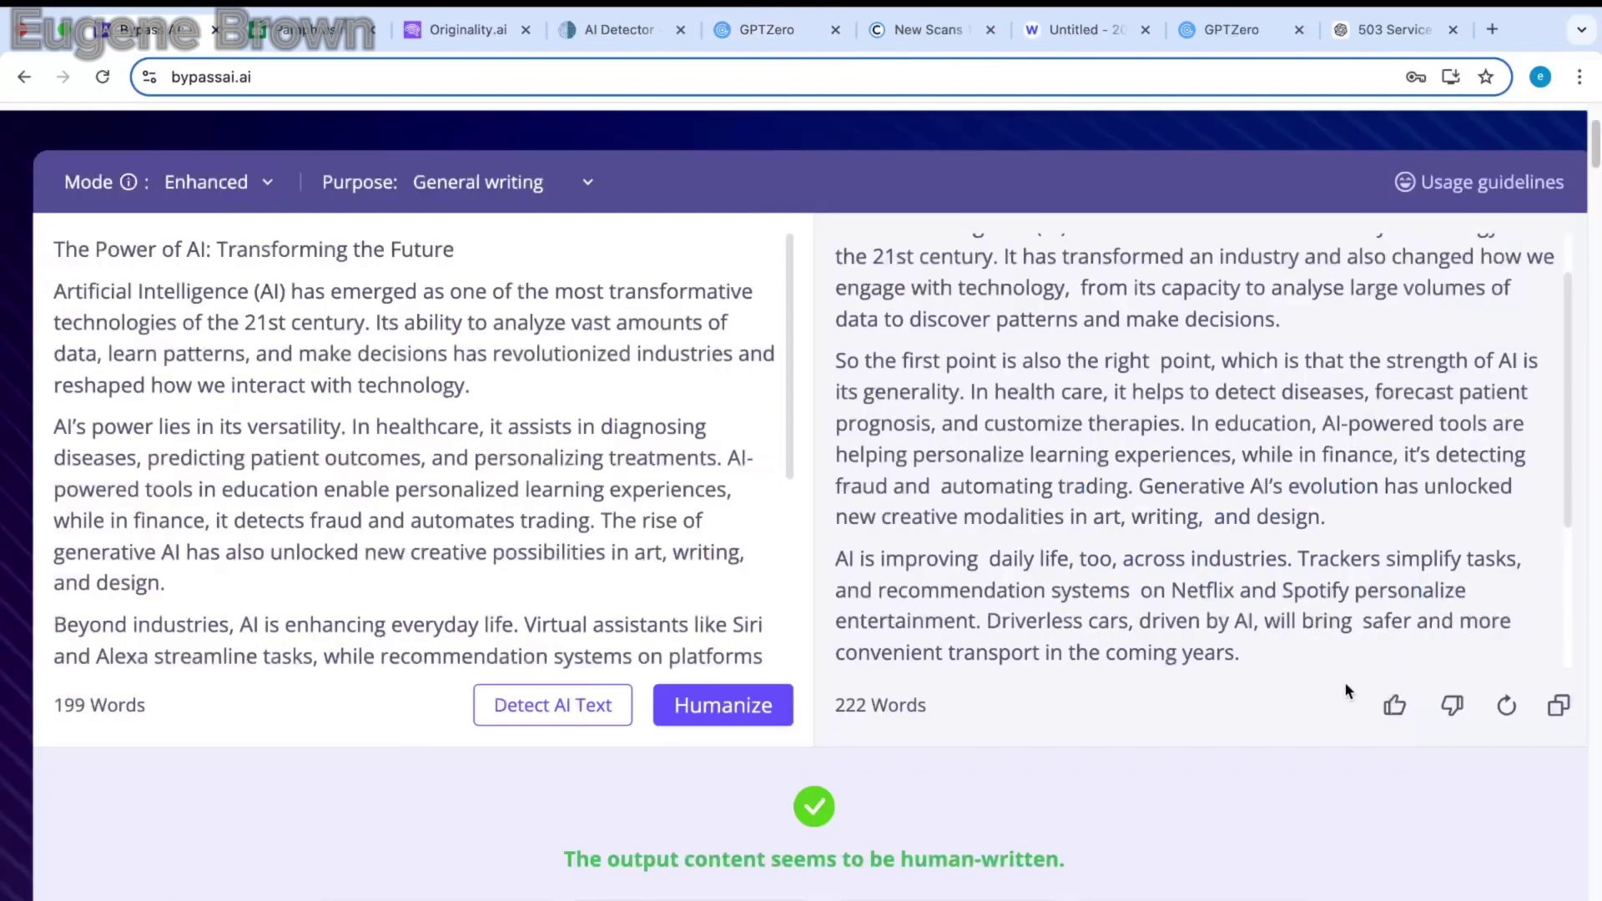
click(1558, 707)
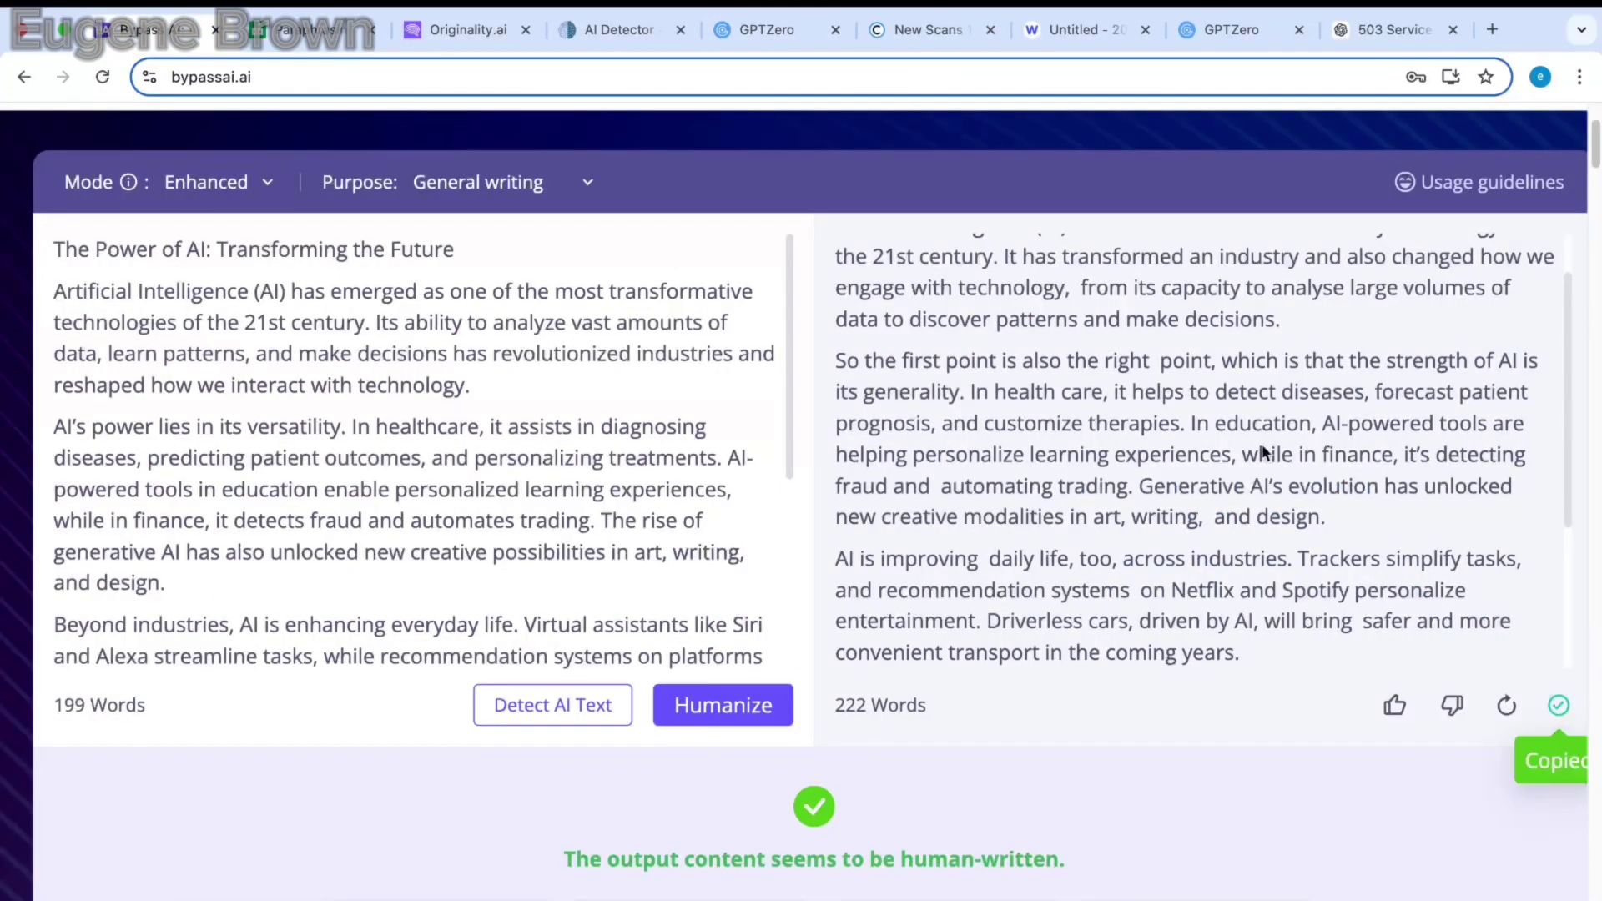
click(753, 35)
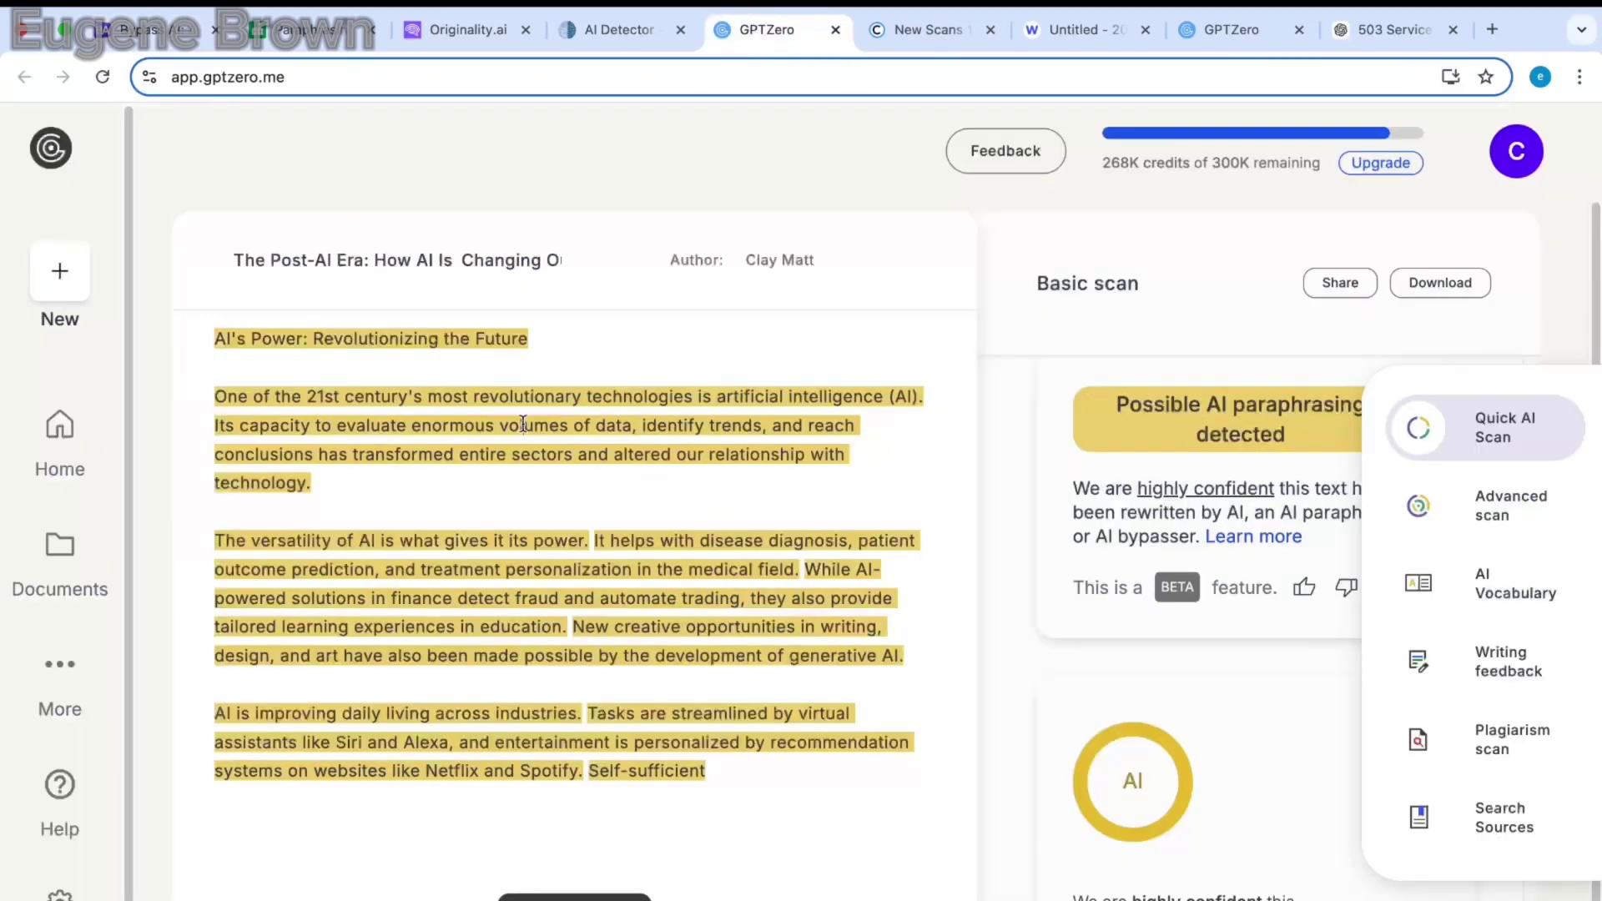
key(ctrl+a)
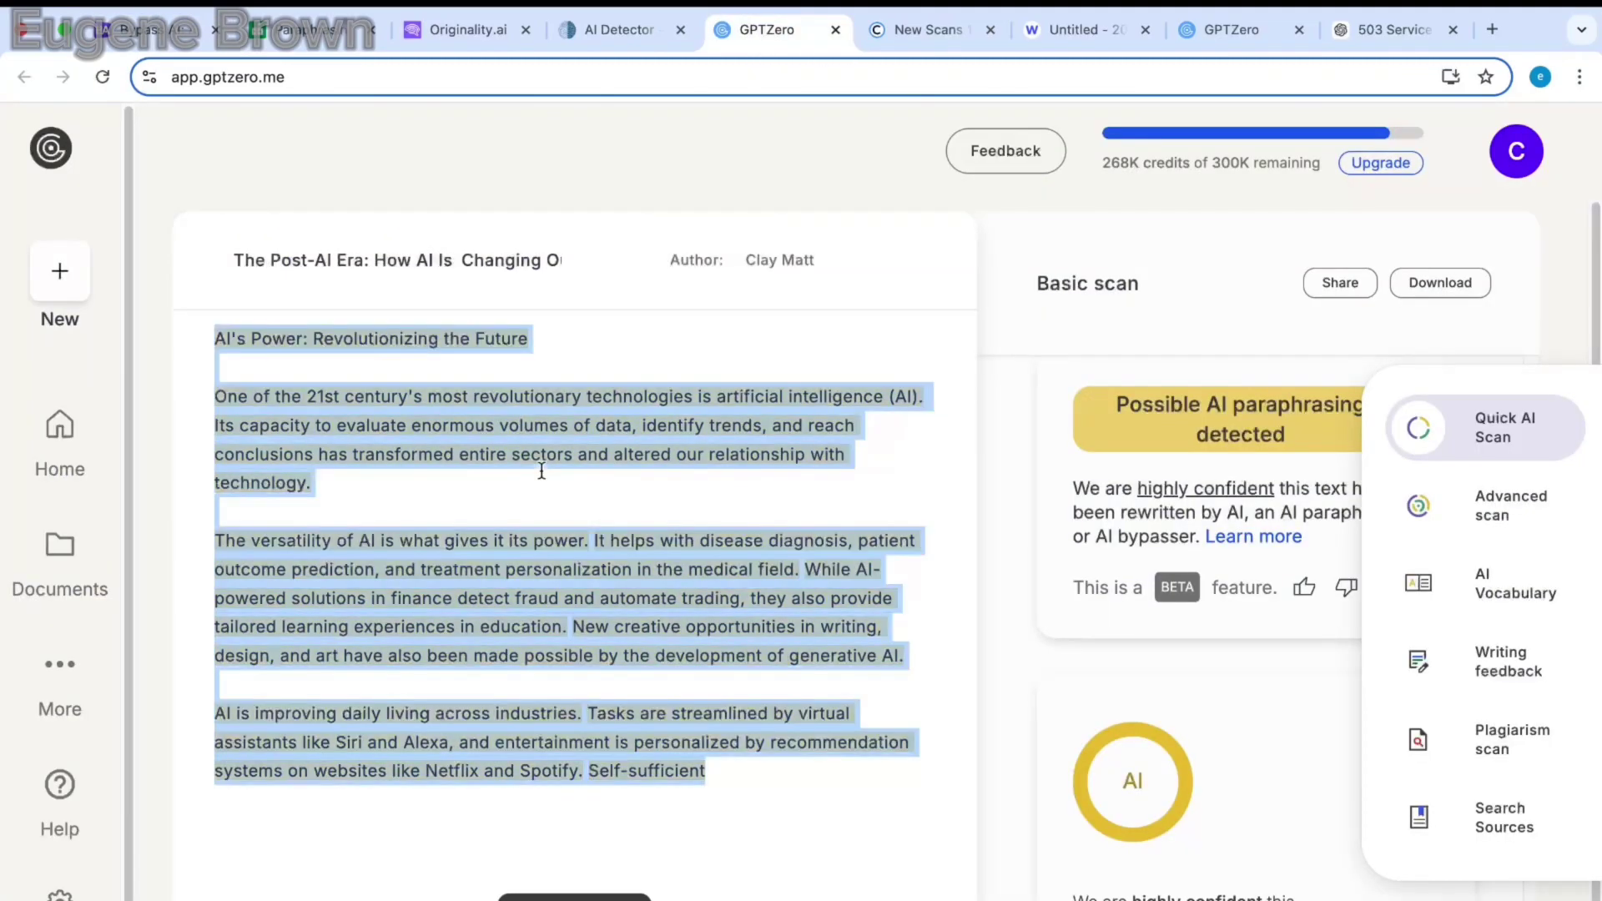
key(BackSpace)
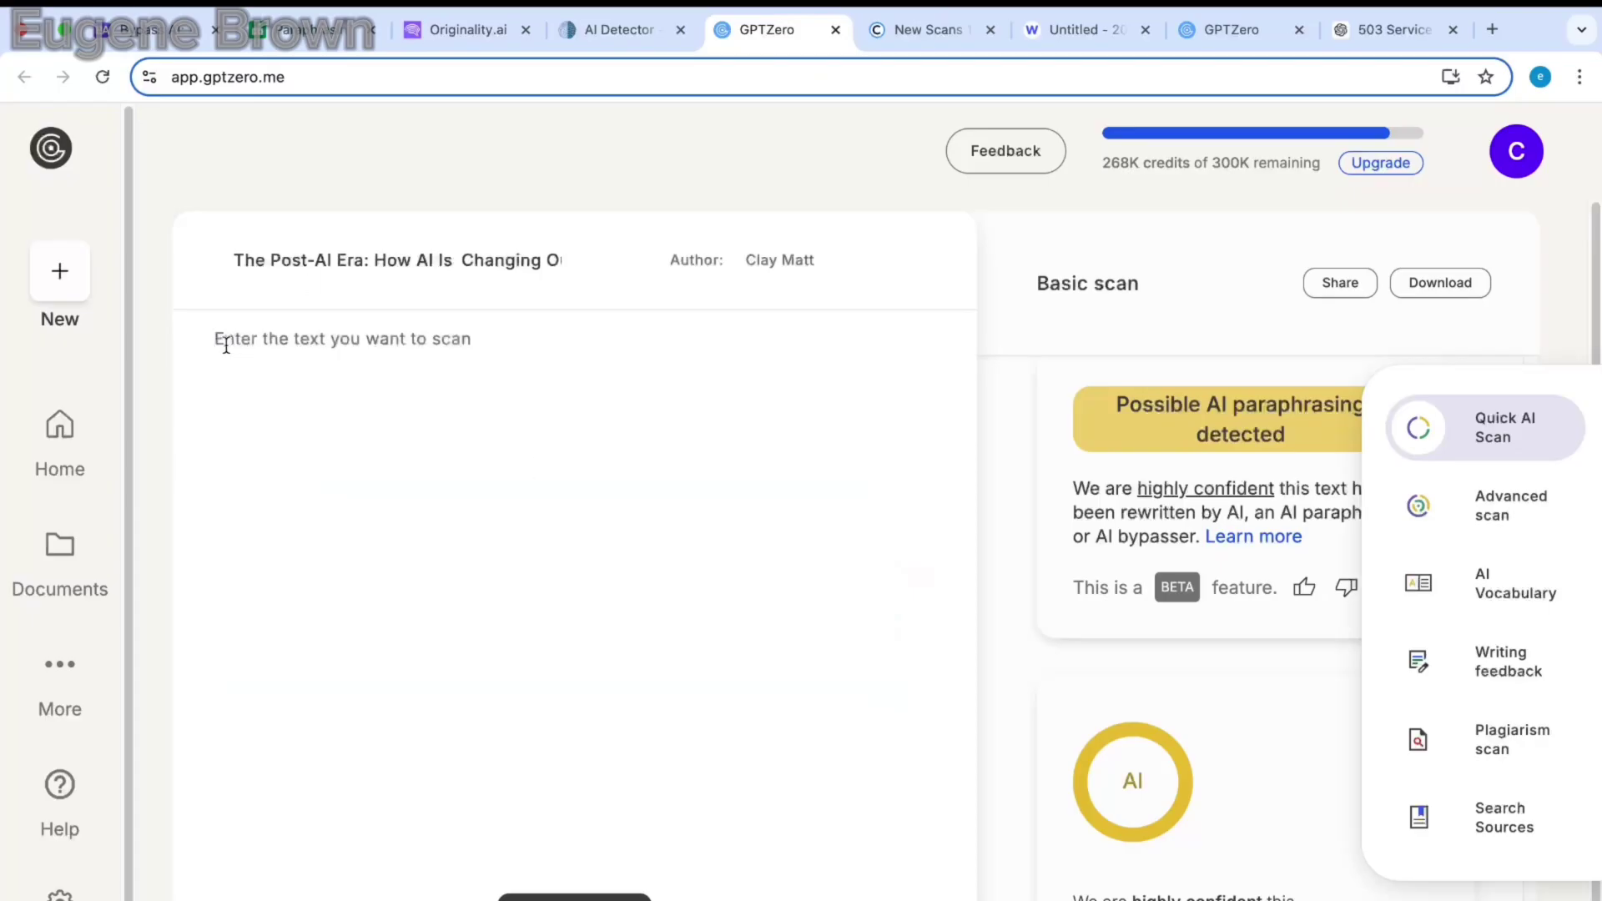
Step: Paste the humanized article into GPTZero and scan it, reviewing the AI probability and overall verdict
key(ctrl+v)
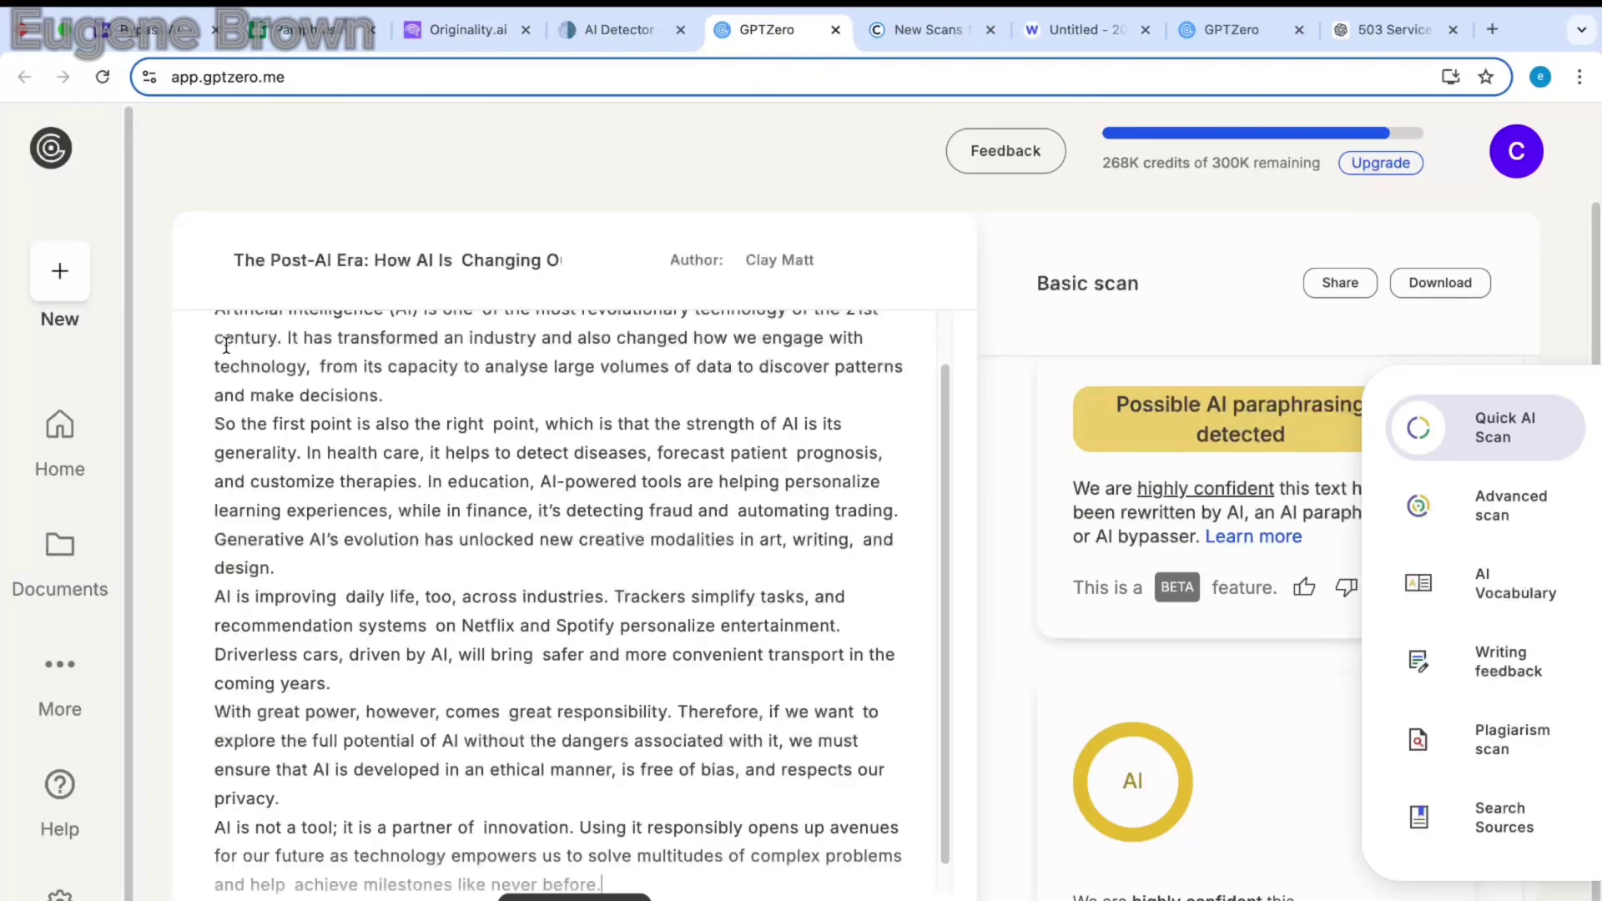
click(574, 895)
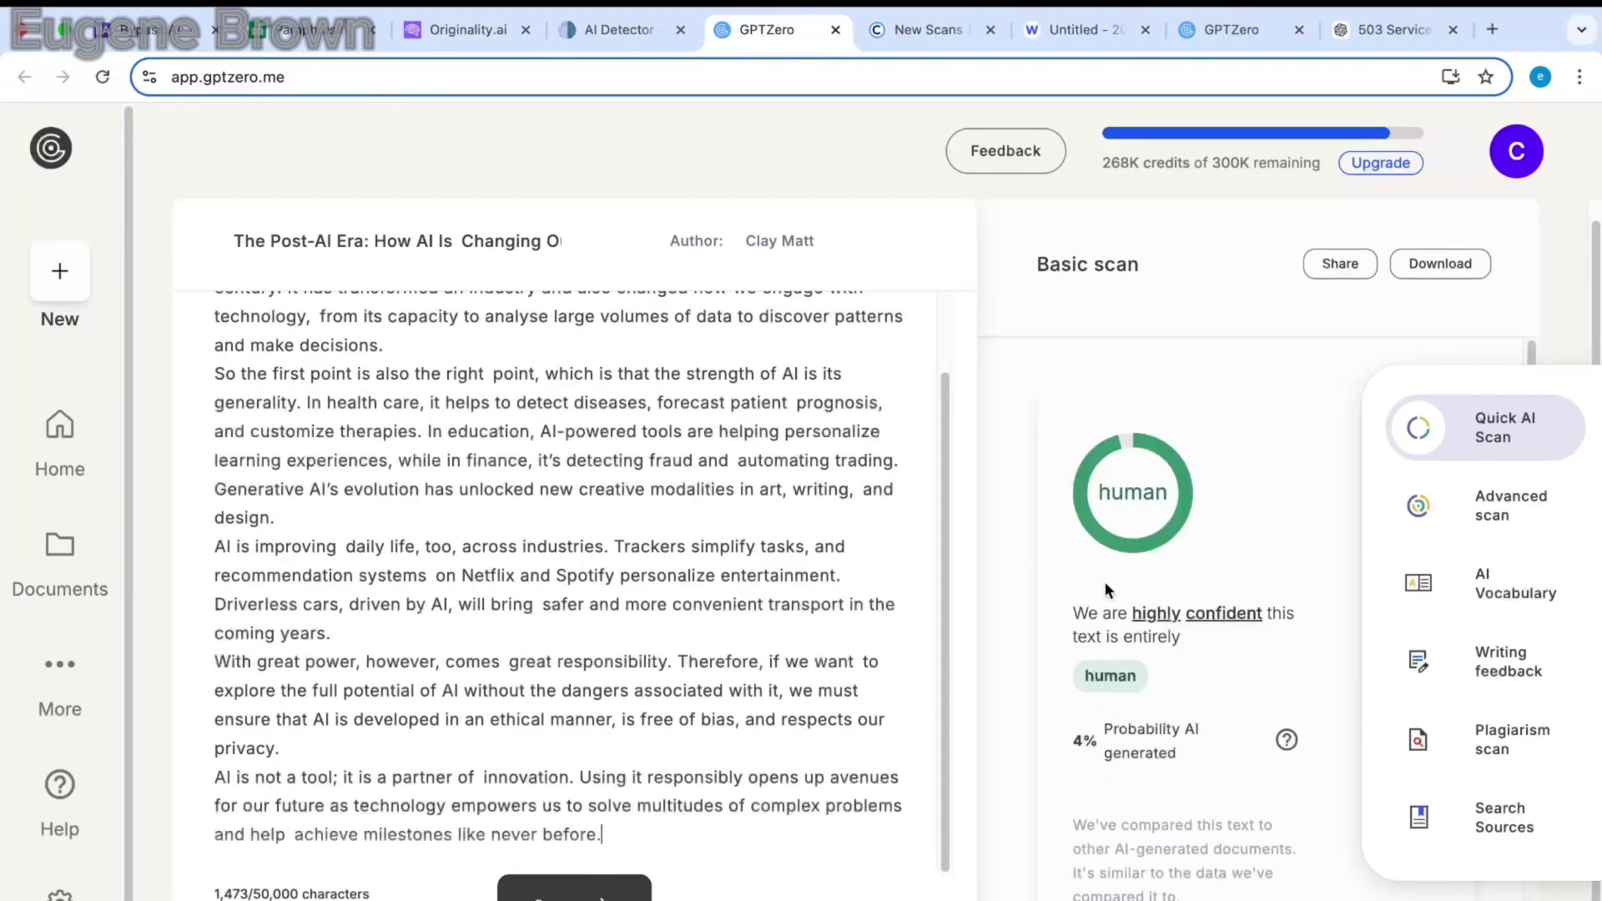
scroll(1224, 592, up, 5)
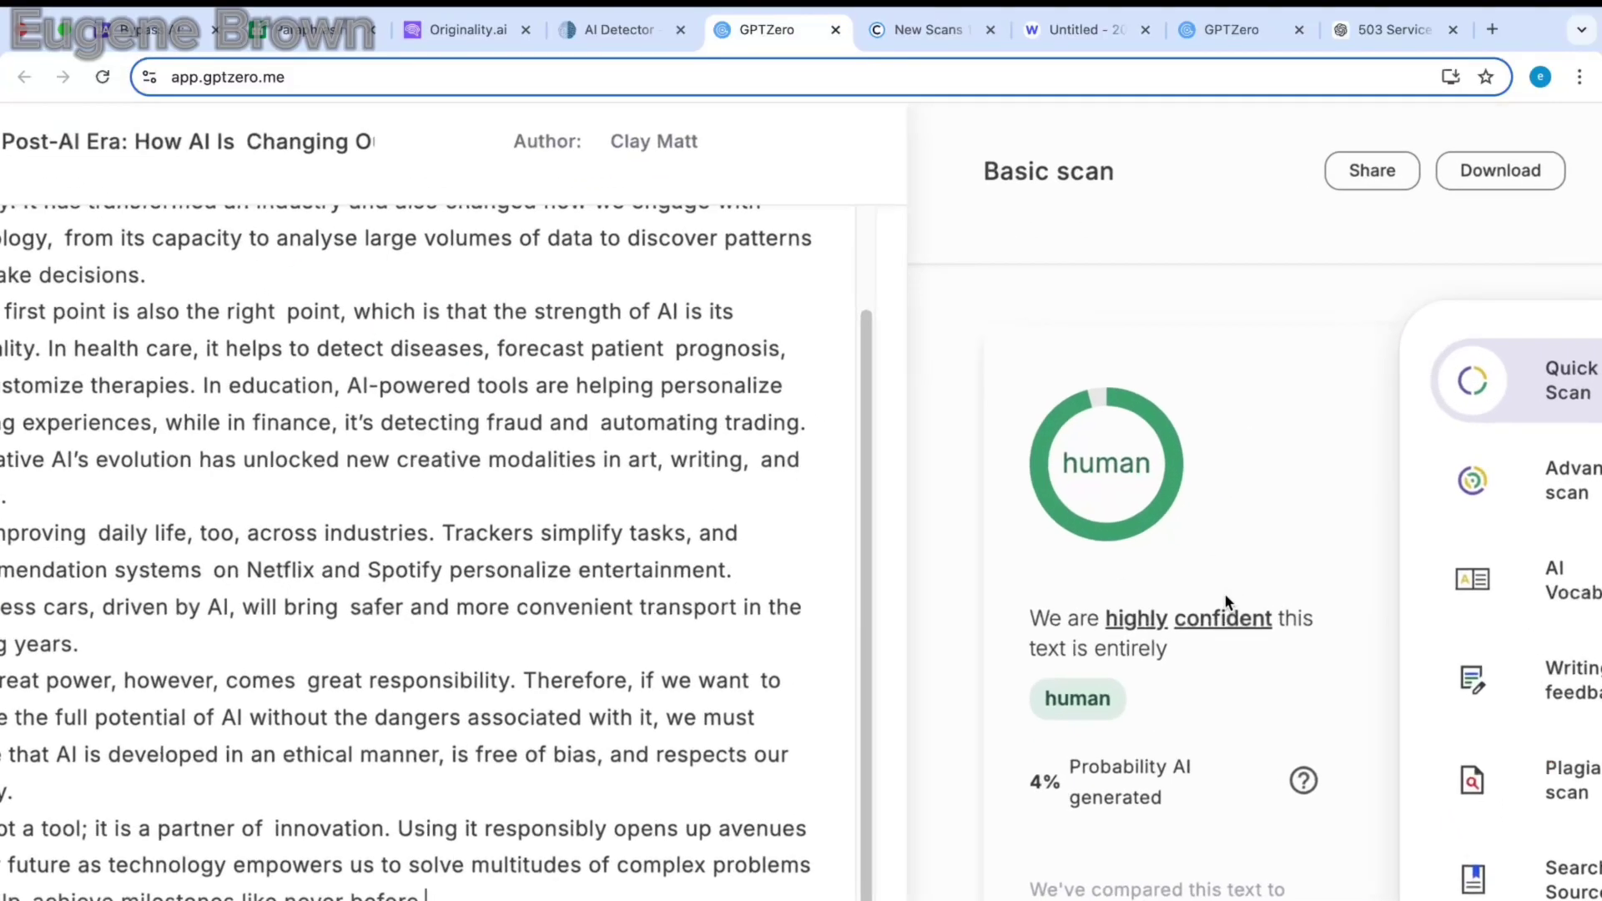
Step: Examine GPTZero's confidence verdict and AI probability for the humanized article
scroll(1225, 595, down, 5)
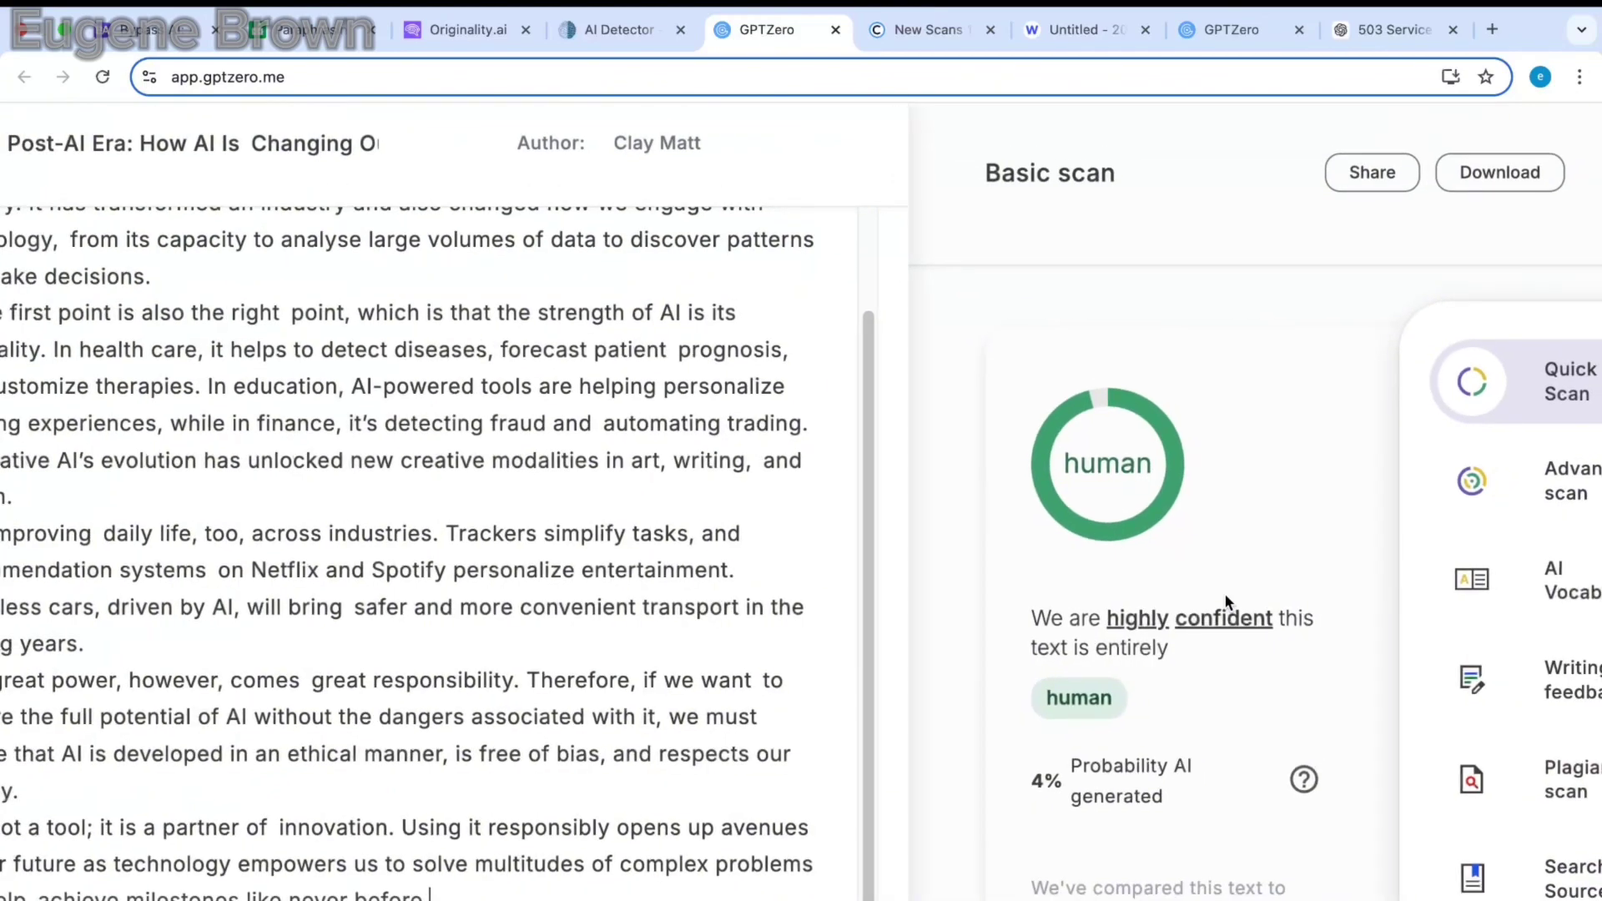
scroll(1226, 599, up, 5)
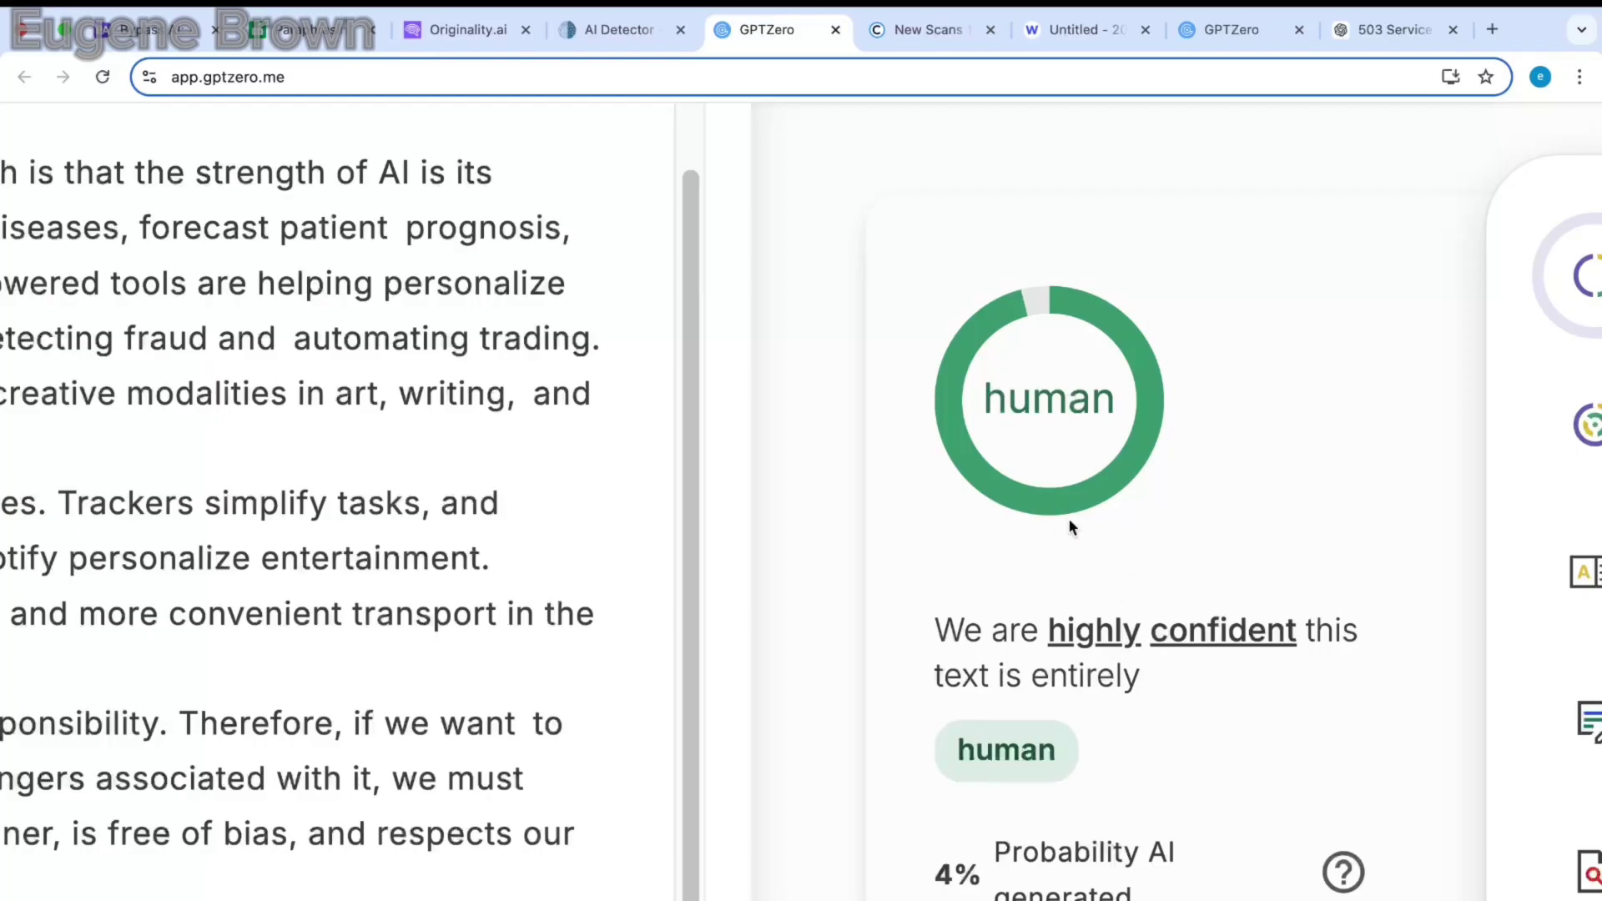
scroll(1070, 526, down, 2)
scroll(1070, 526, up, 2)
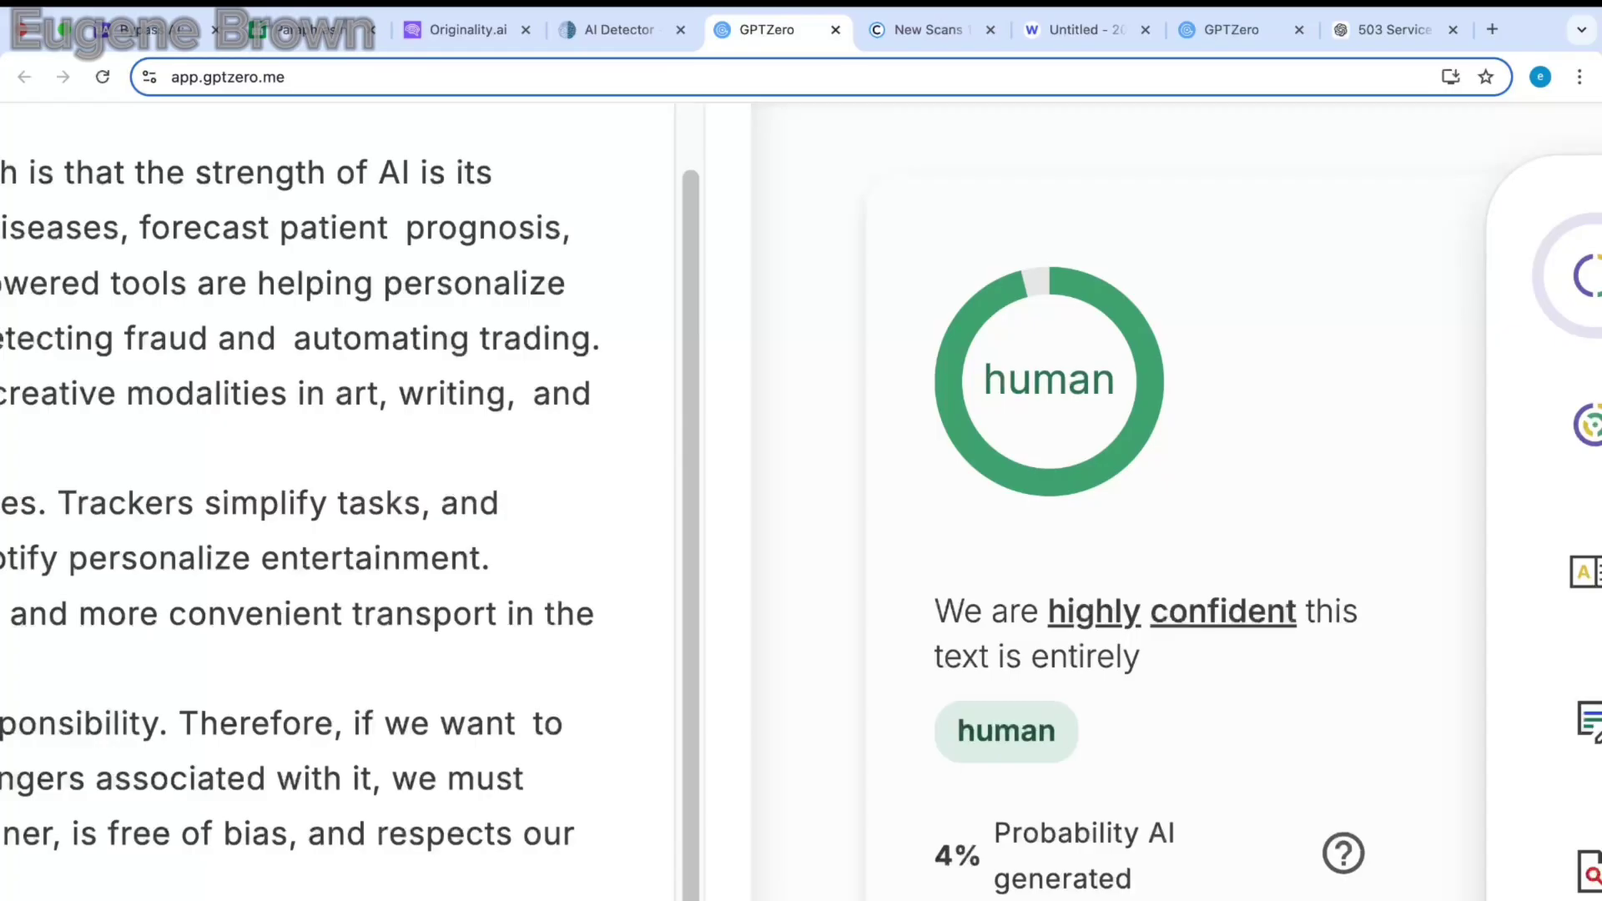
Step: Copy QuillBot's paraphrased article into an empty Copyleaks text scan and run it with AI Content Detection
key(ctrl+Tab)
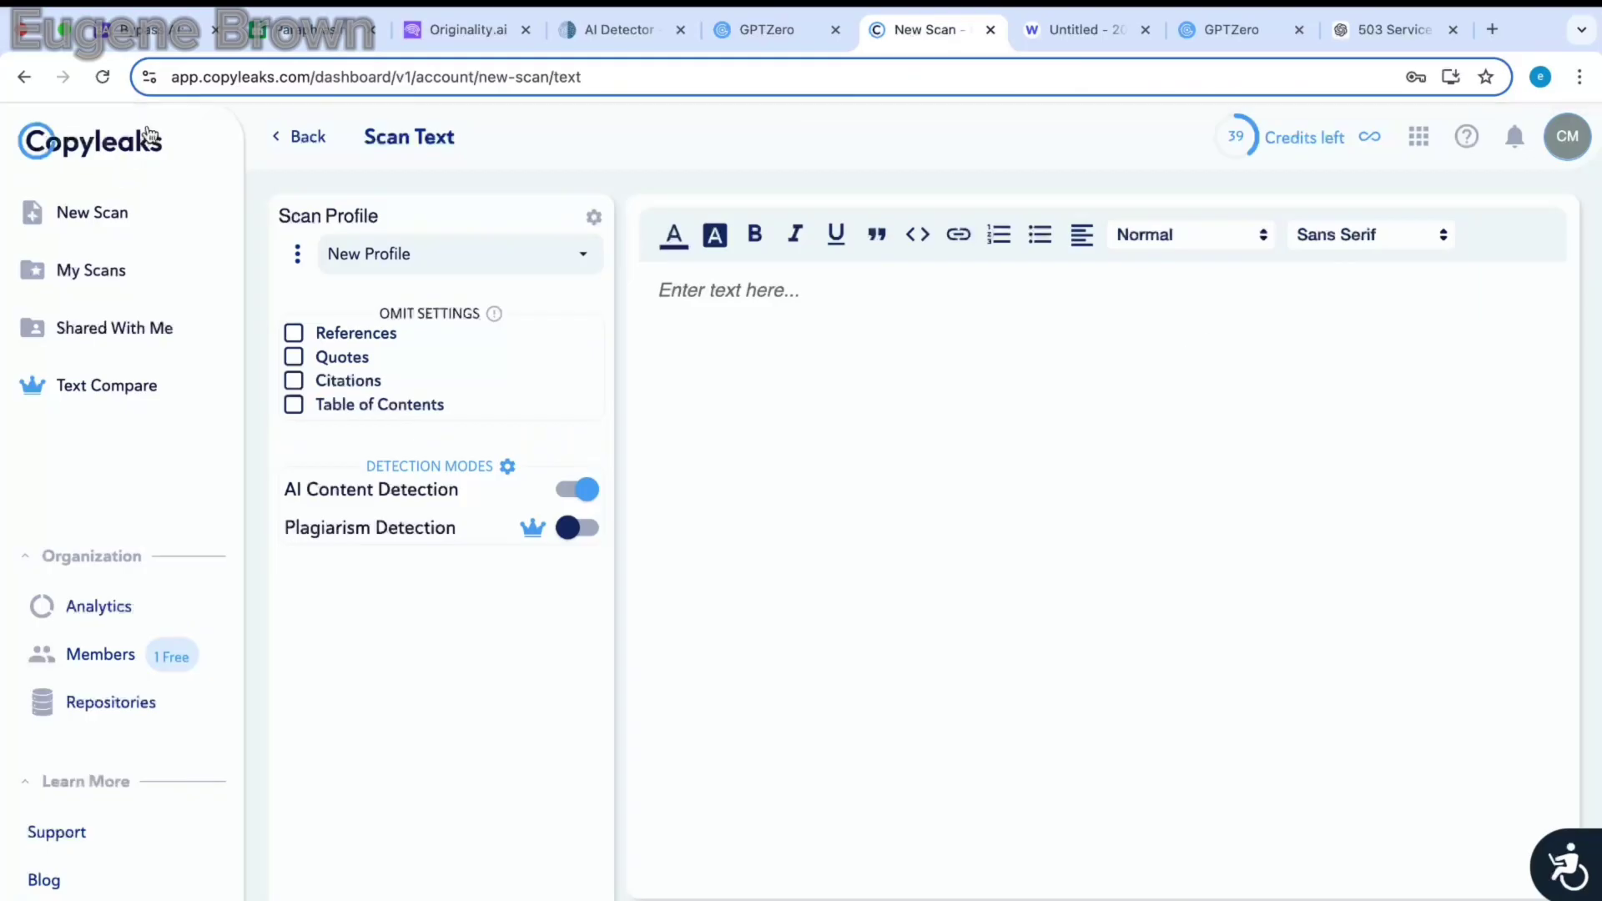
scroll(149, 134, up, 3)
scroll(150, 134, down, 3)
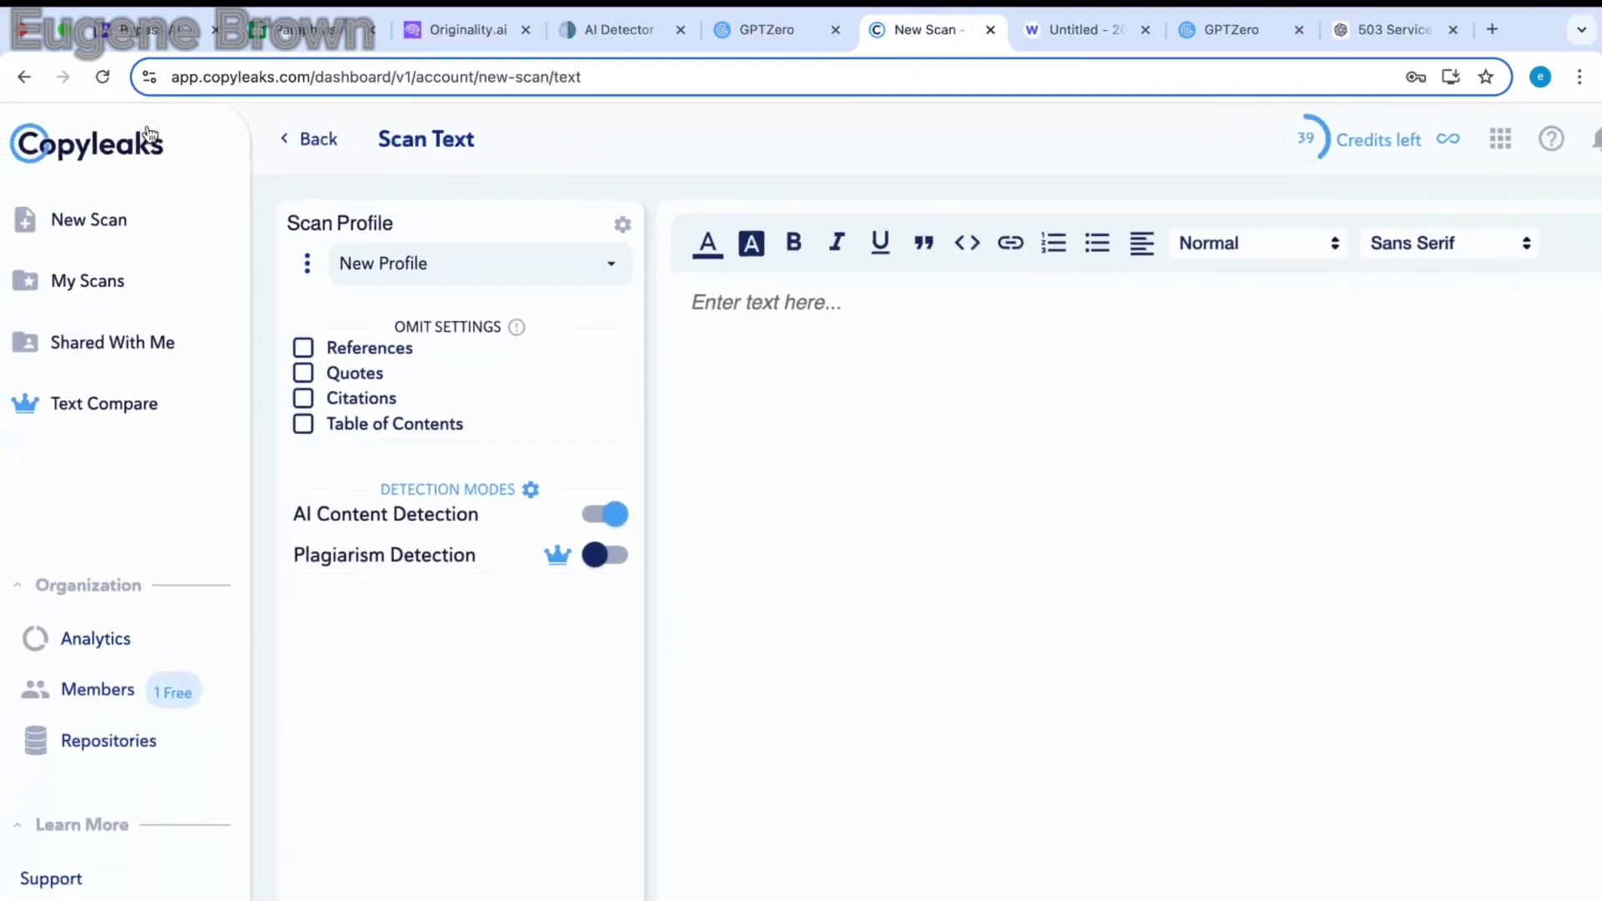
click(309, 30)
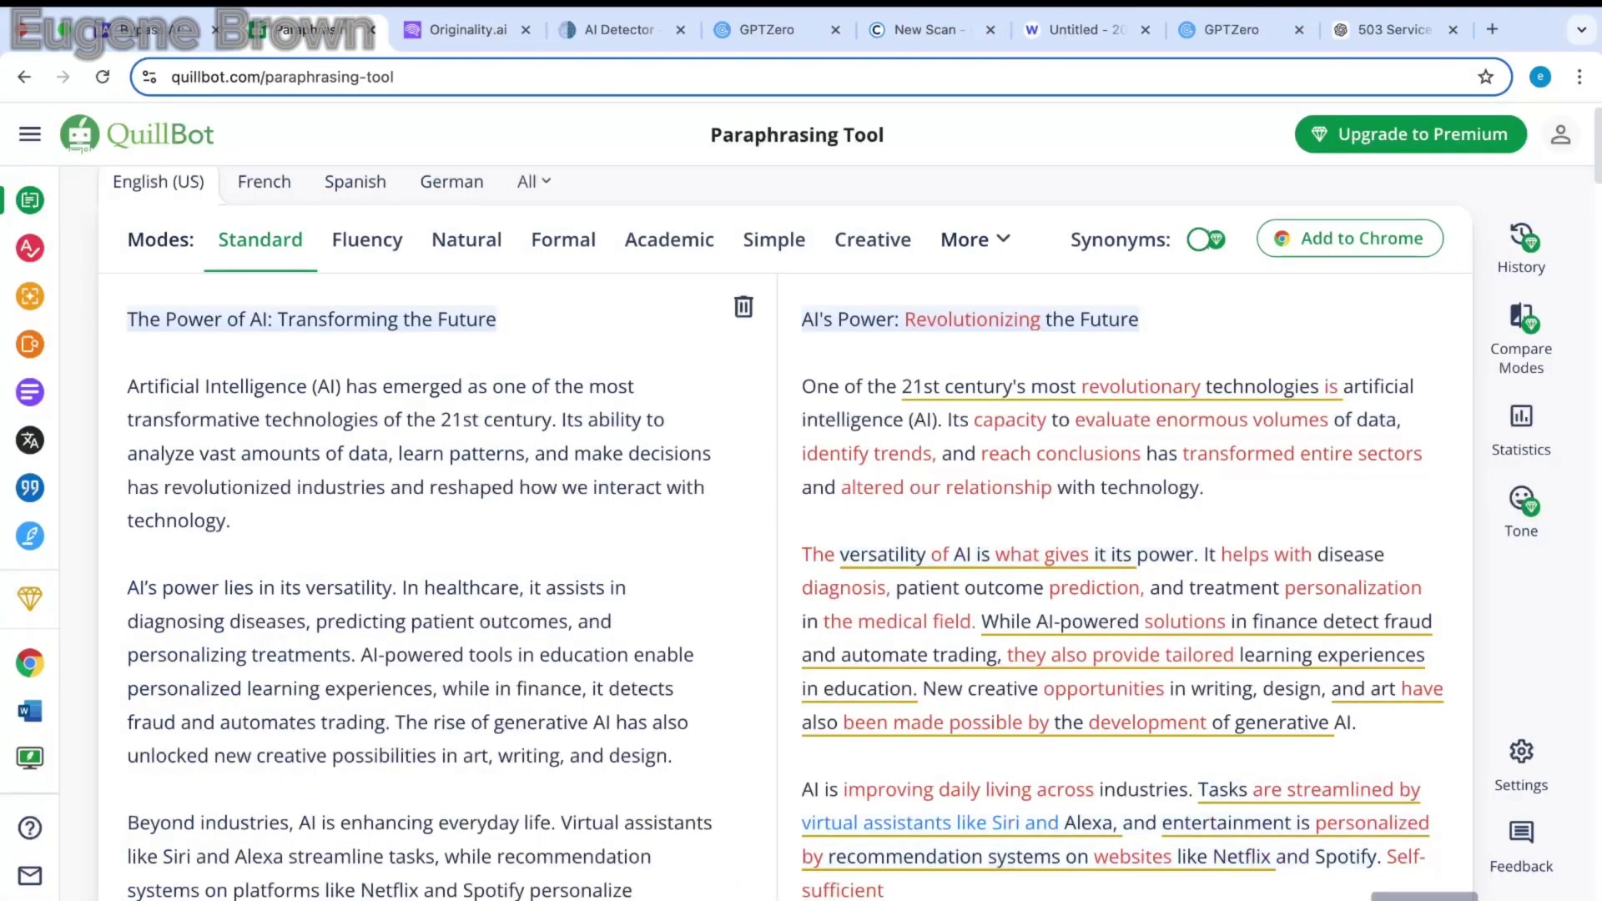
click(911, 33)
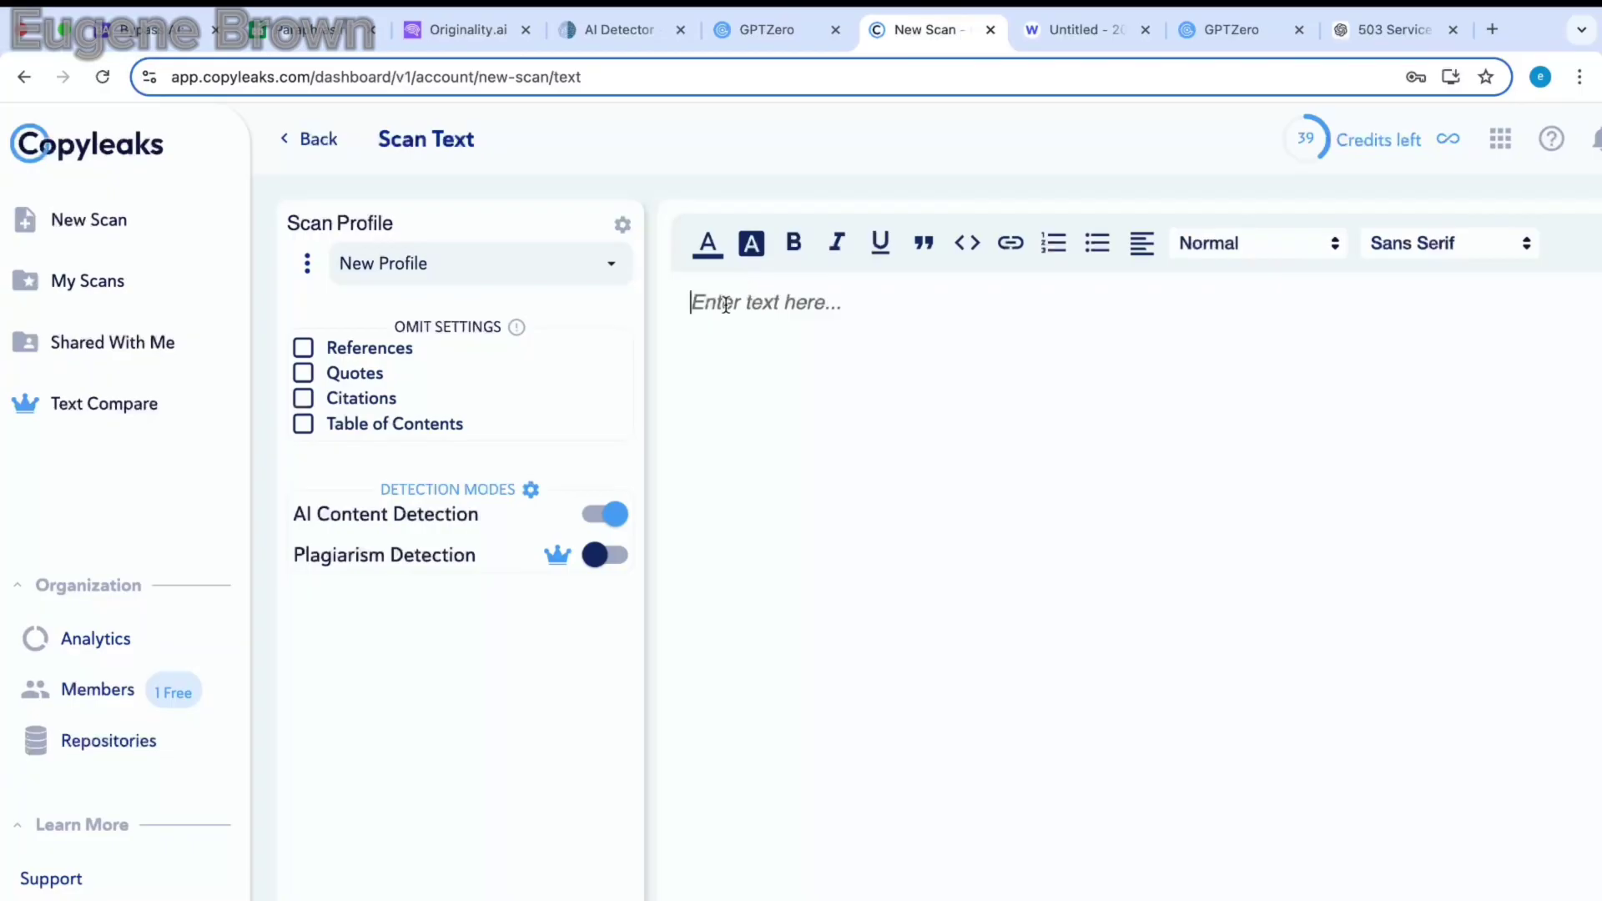
key(ctrl+v)
scroll(1102, 704, down, 1)
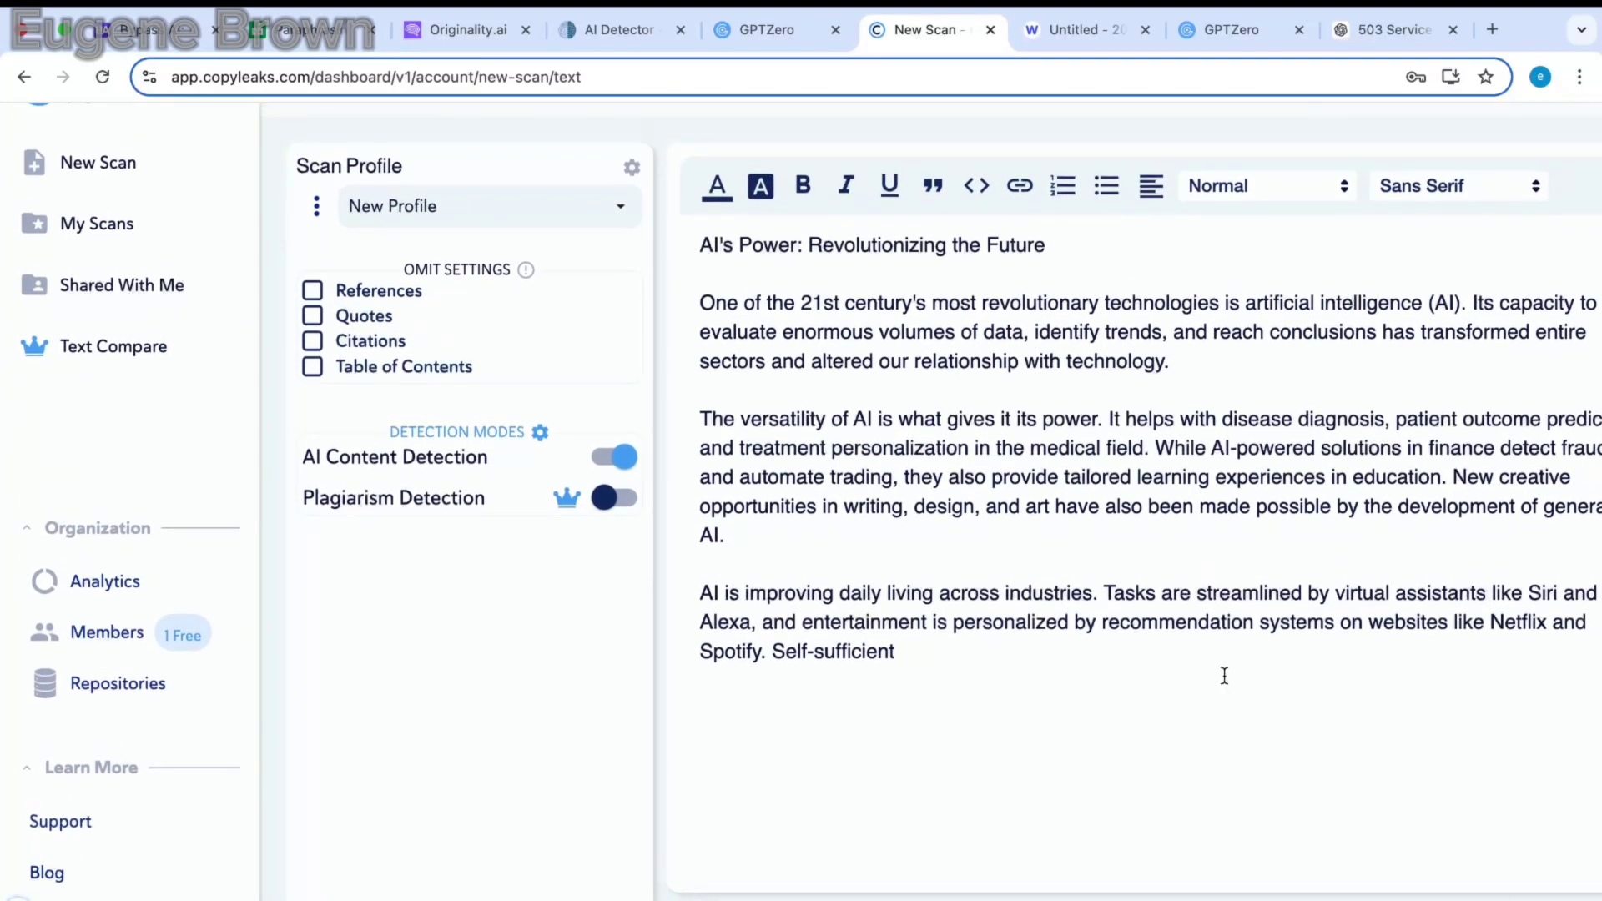
scroll(1199, 694, up, 1)
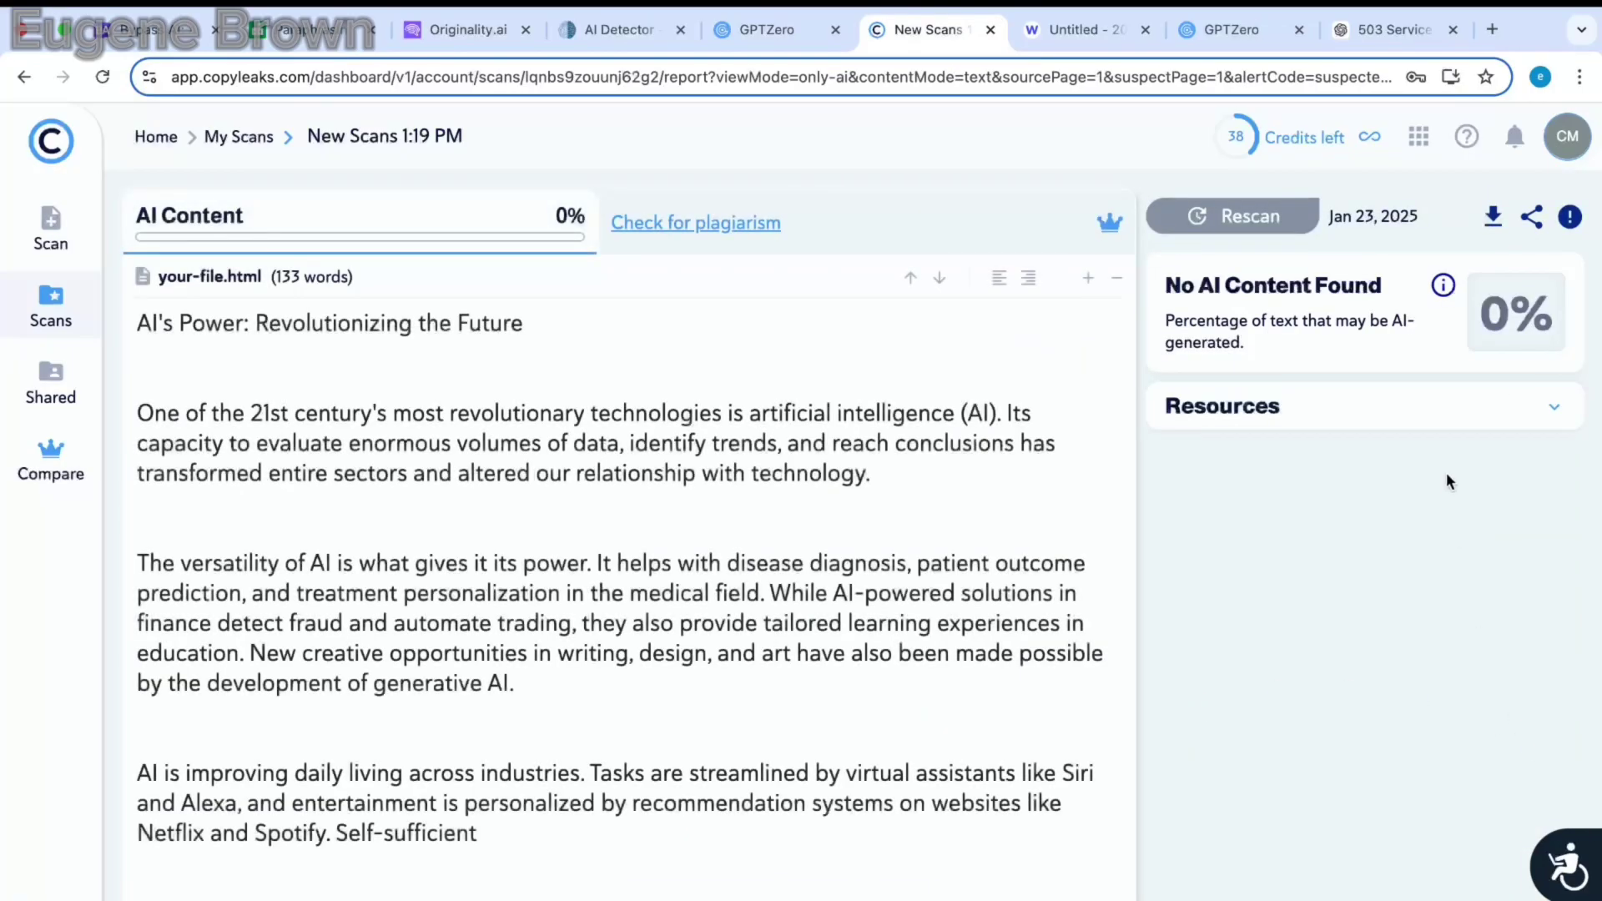
Step: Examine the Copyleaks AI content verdict and percentage for the QuillBot text
scroll(1413, 303, up, 5)
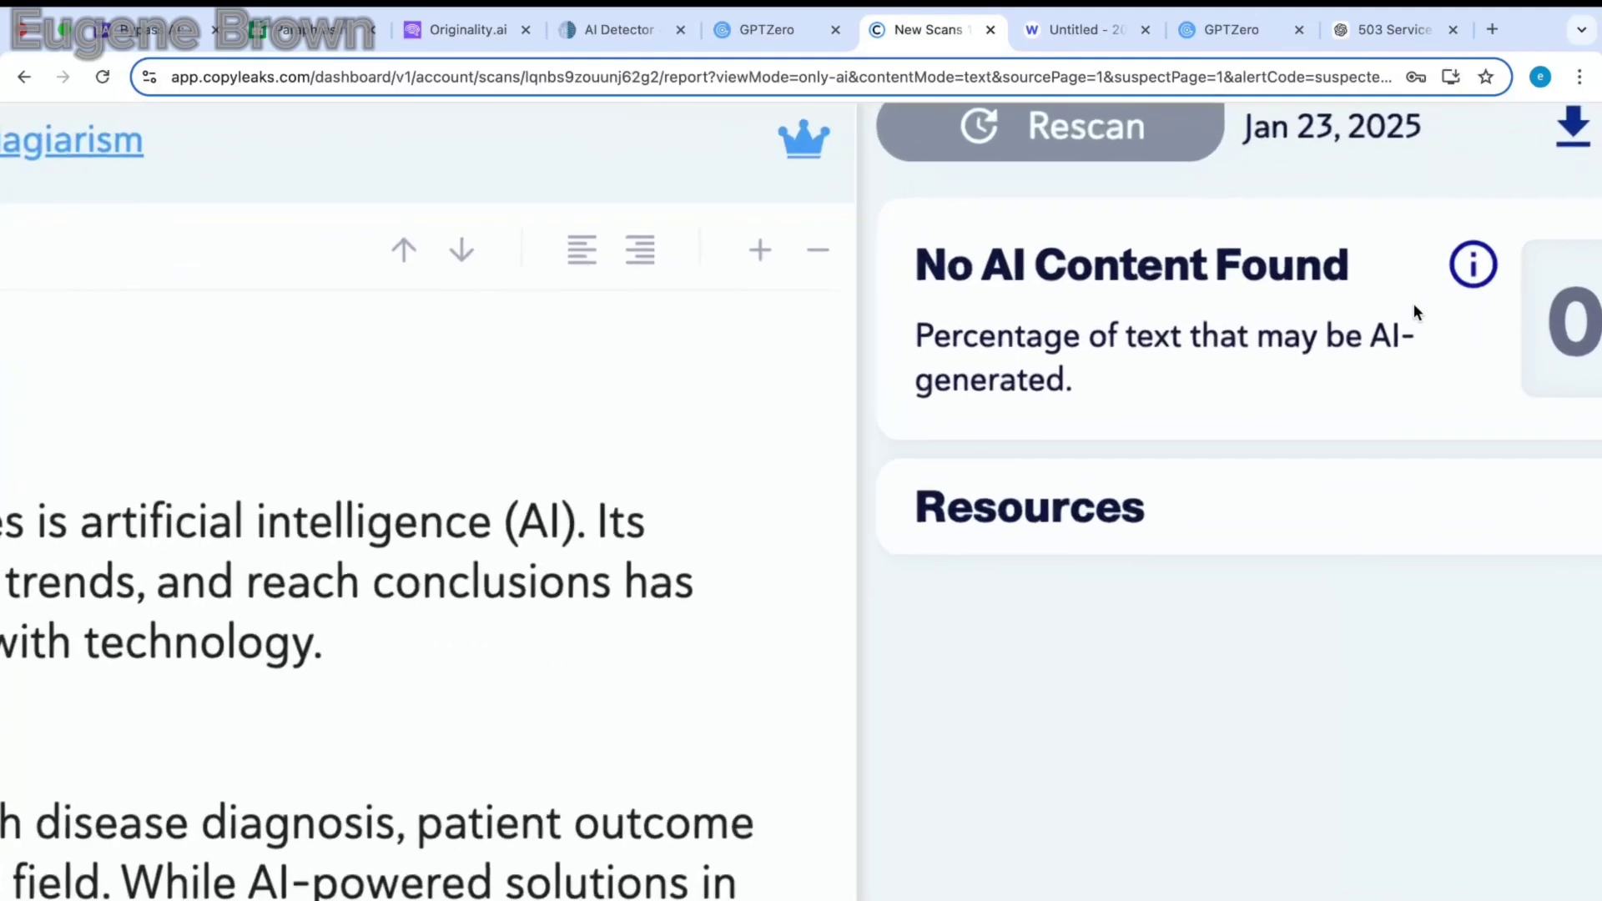
scroll(1413, 302, right, 3)
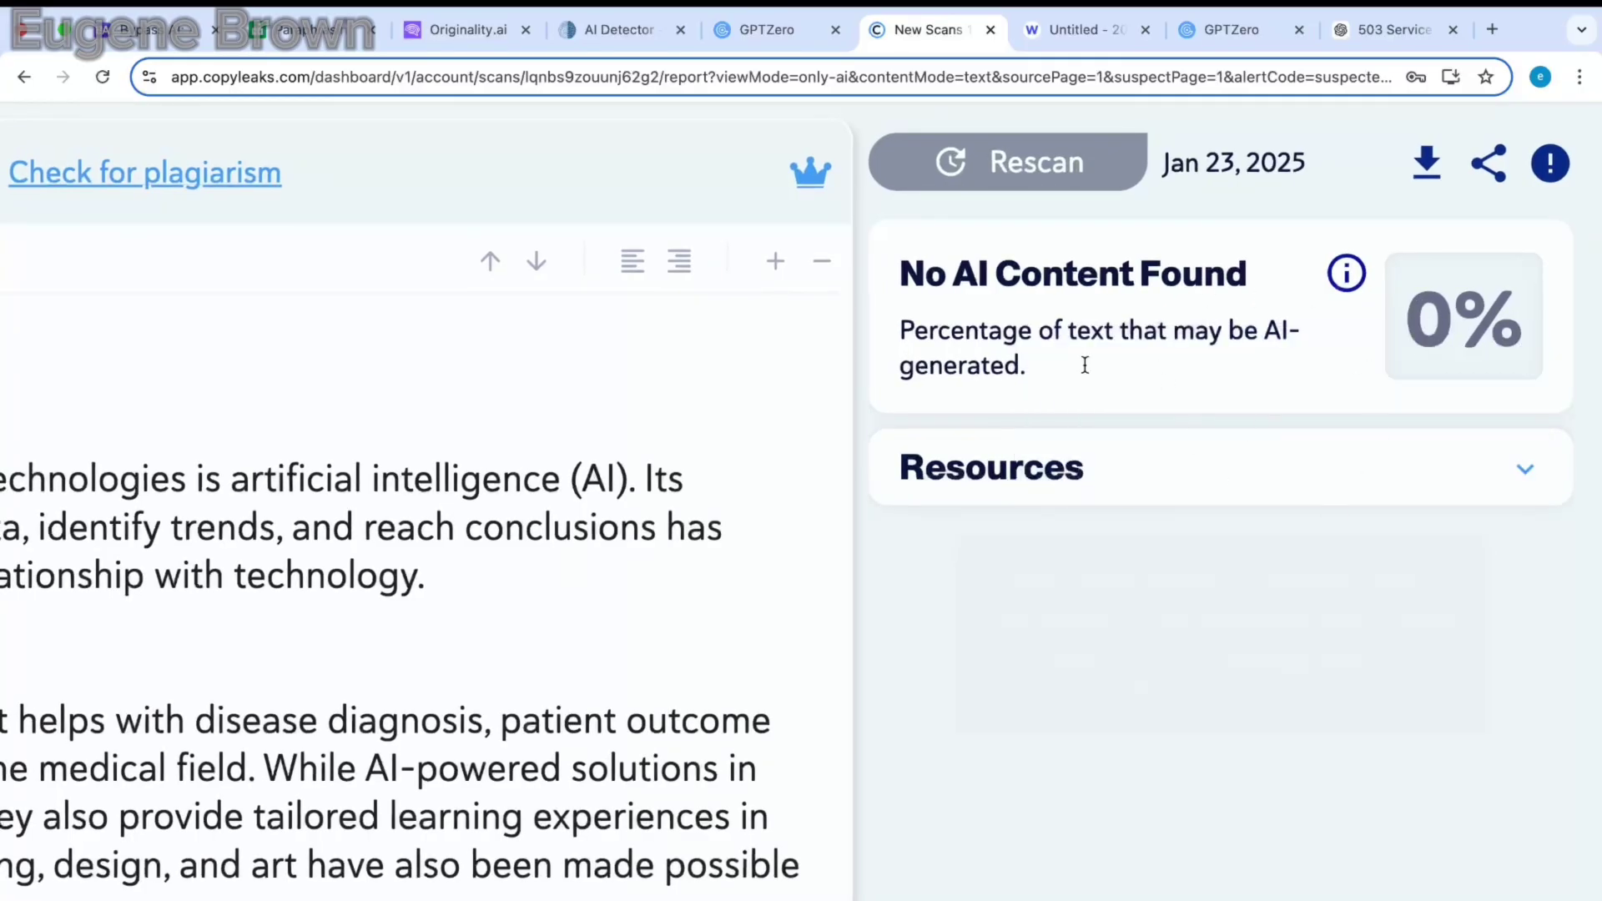
scroll(1203, 438, down, 5)
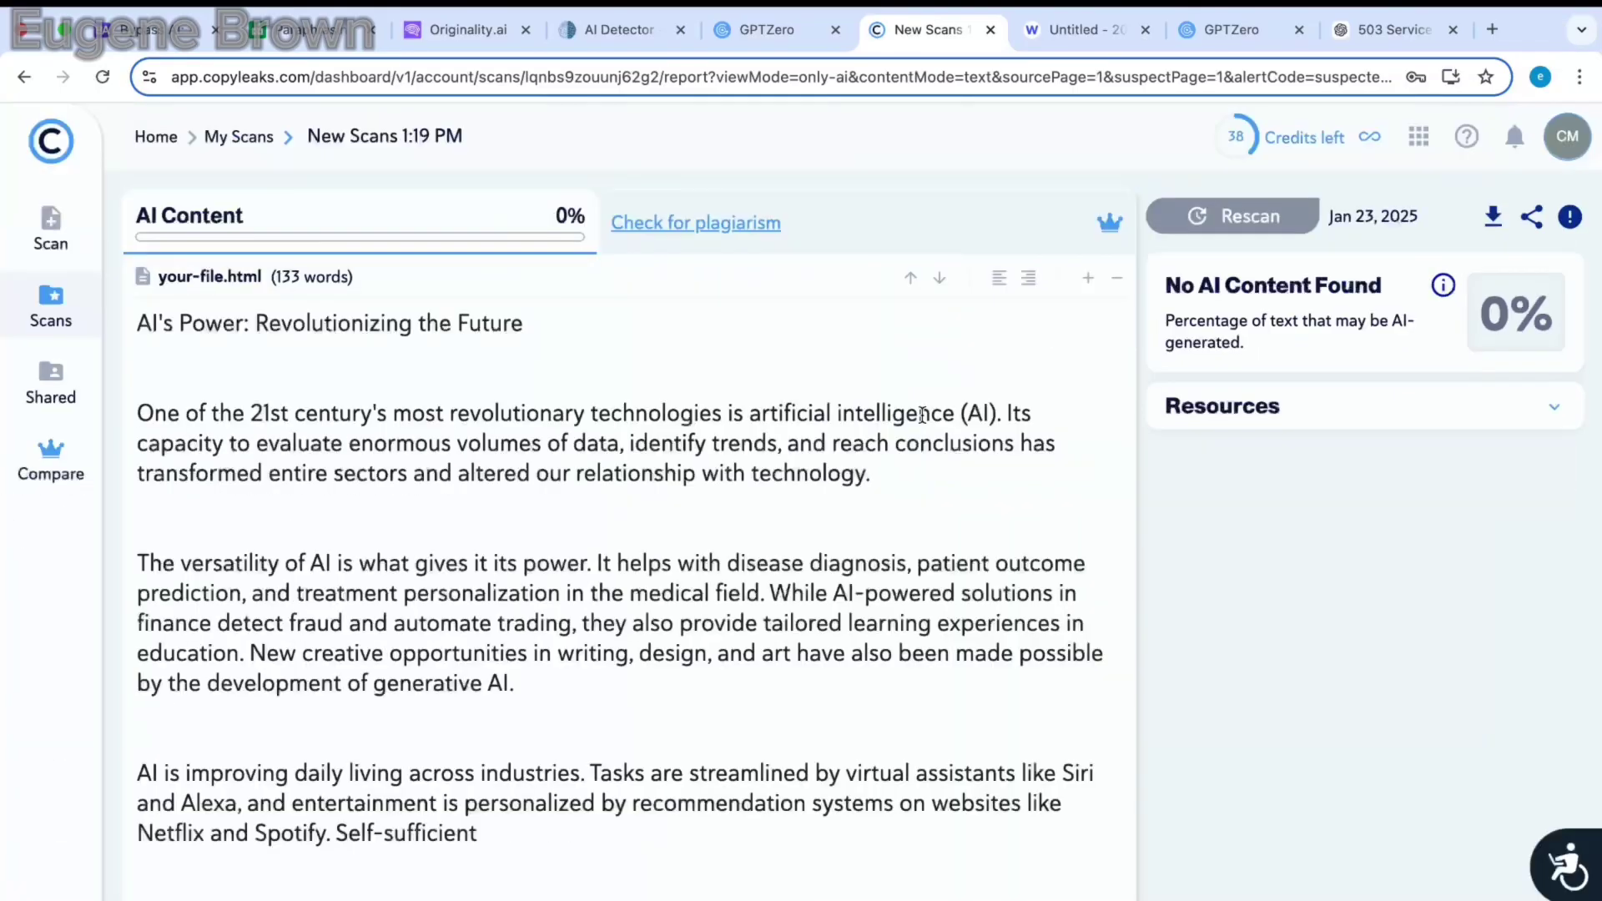
Step: Copy the humanized article from BypassAI and return to the Copyleaks report
click(129, 43)
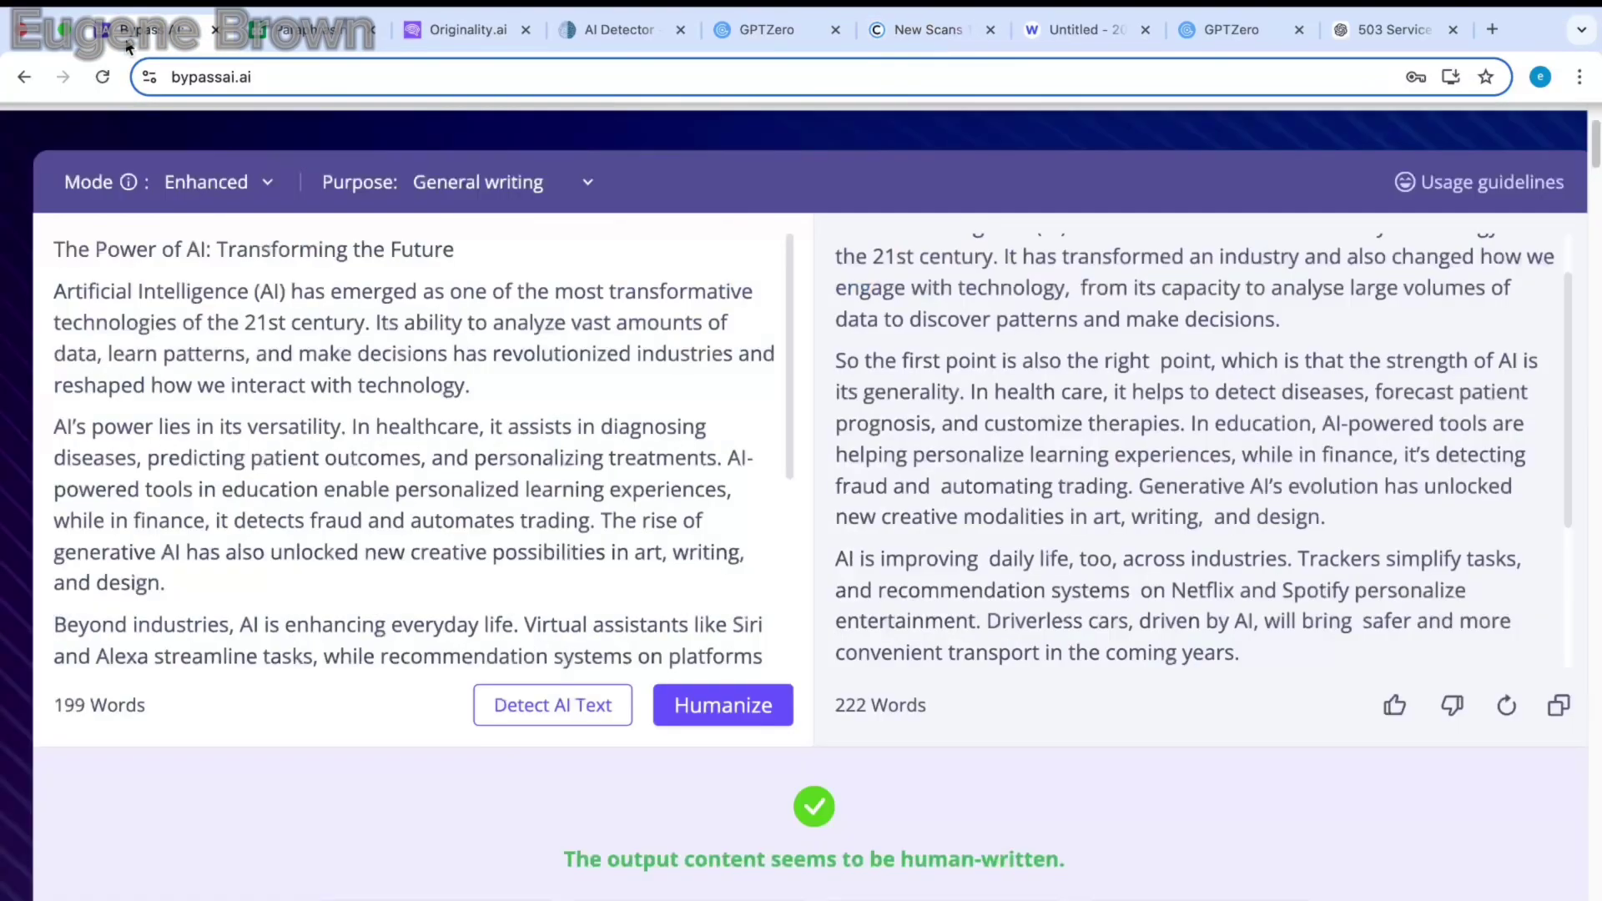
click(1555, 712)
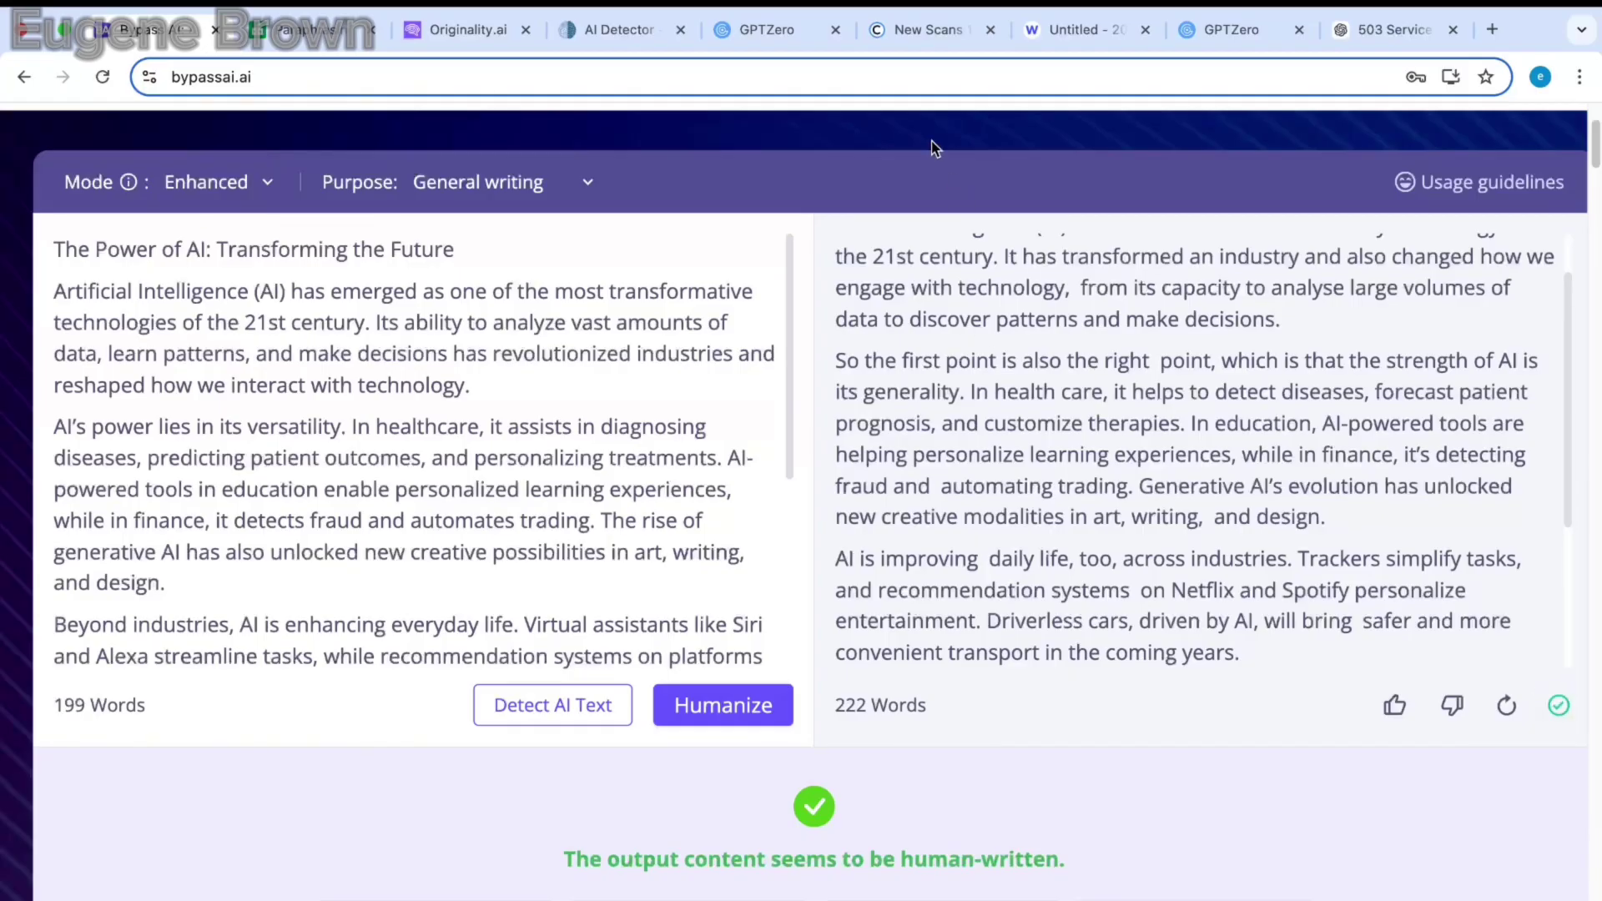
click(920, 28)
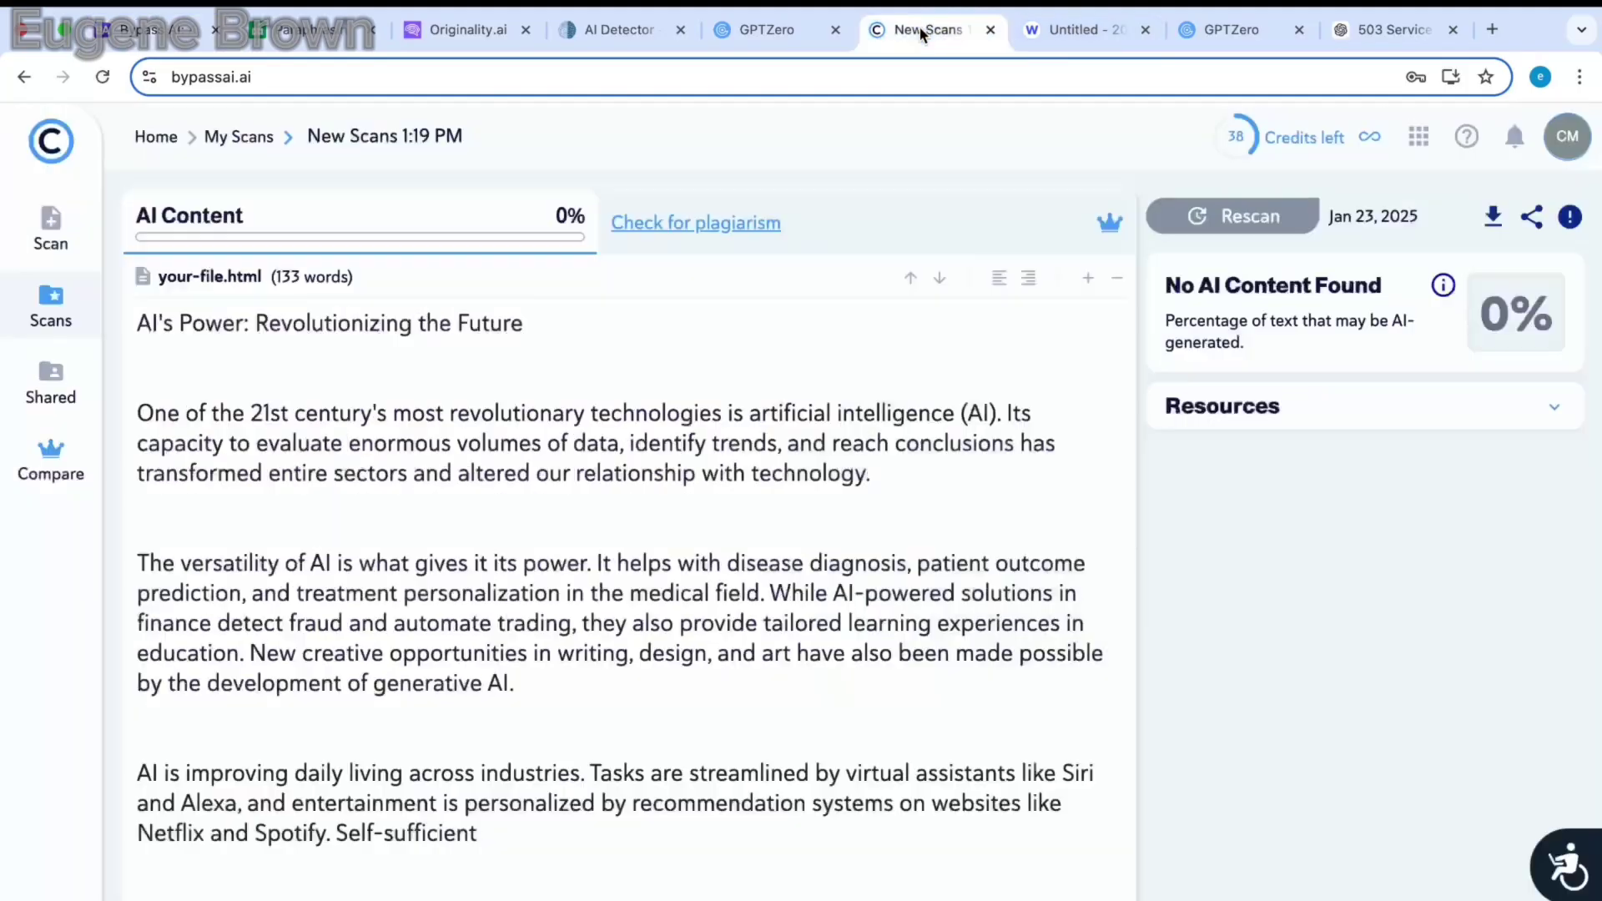
Step: Start a new Copyleaks text scan, paste in the humanized article, and run AI content detection
double_click(453, 415)
click(454, 414)
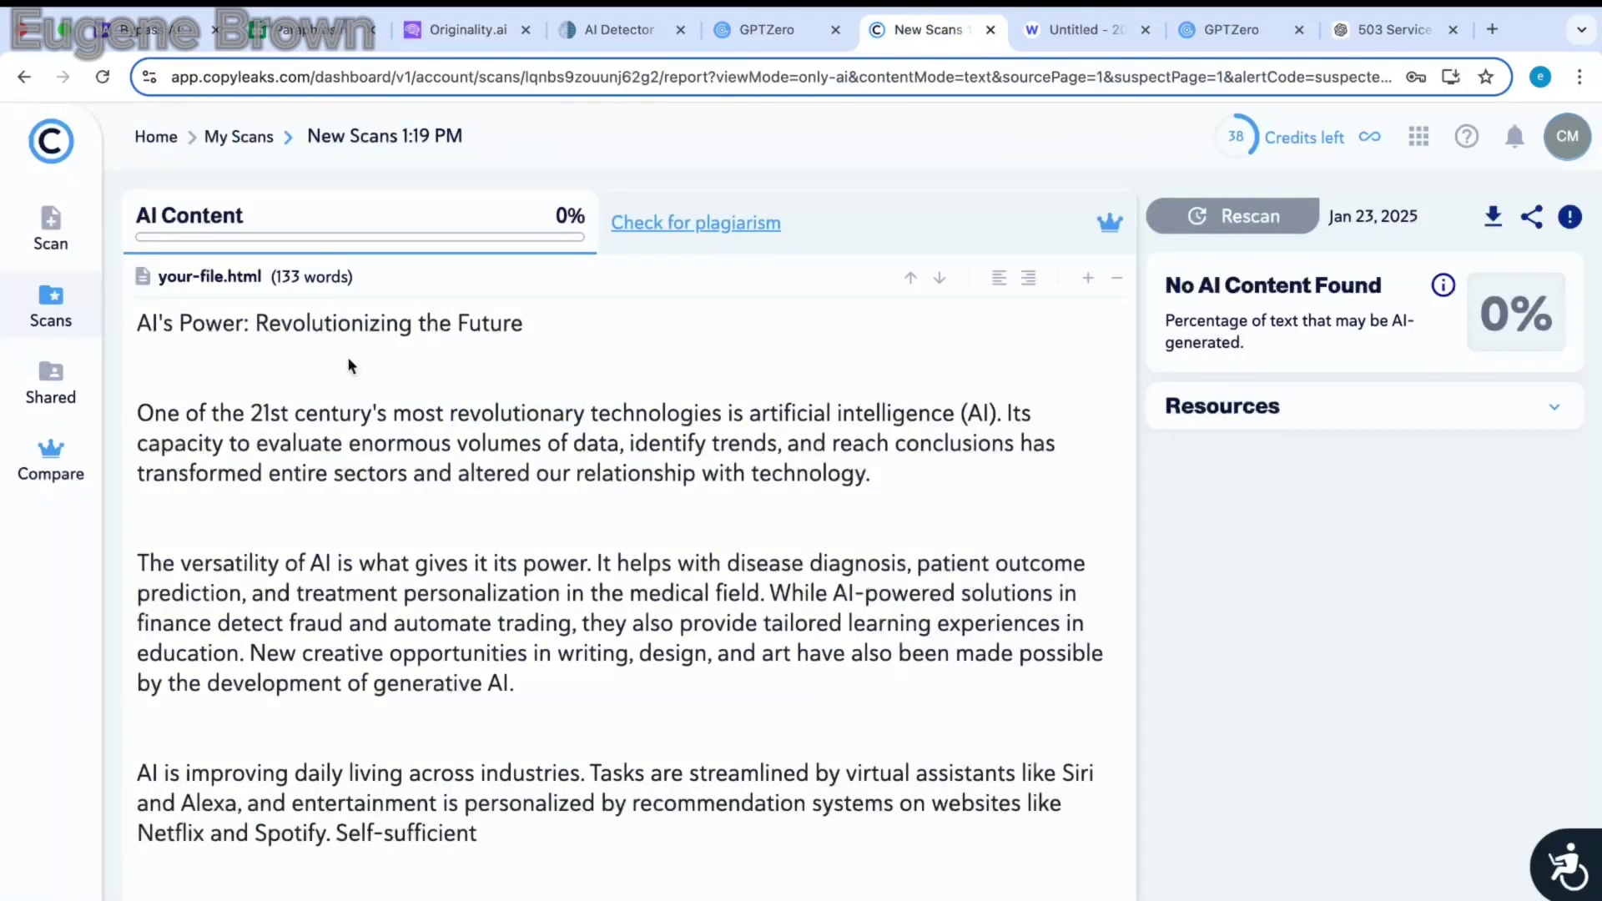
click(49, 242)
click(753, 664)
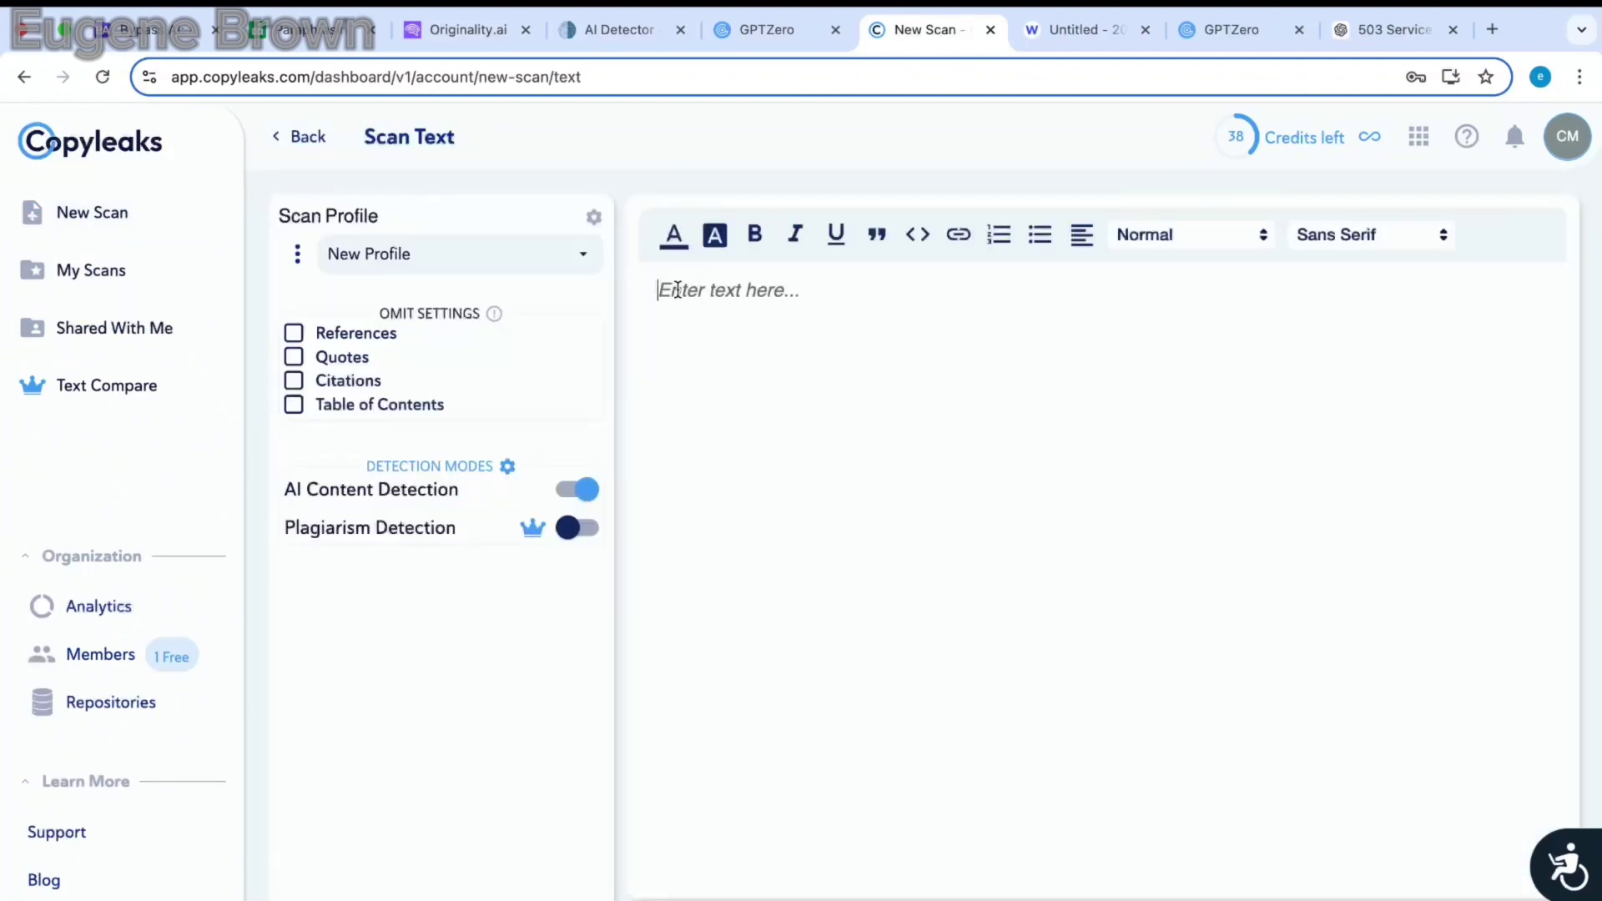
key(ctrl+v)
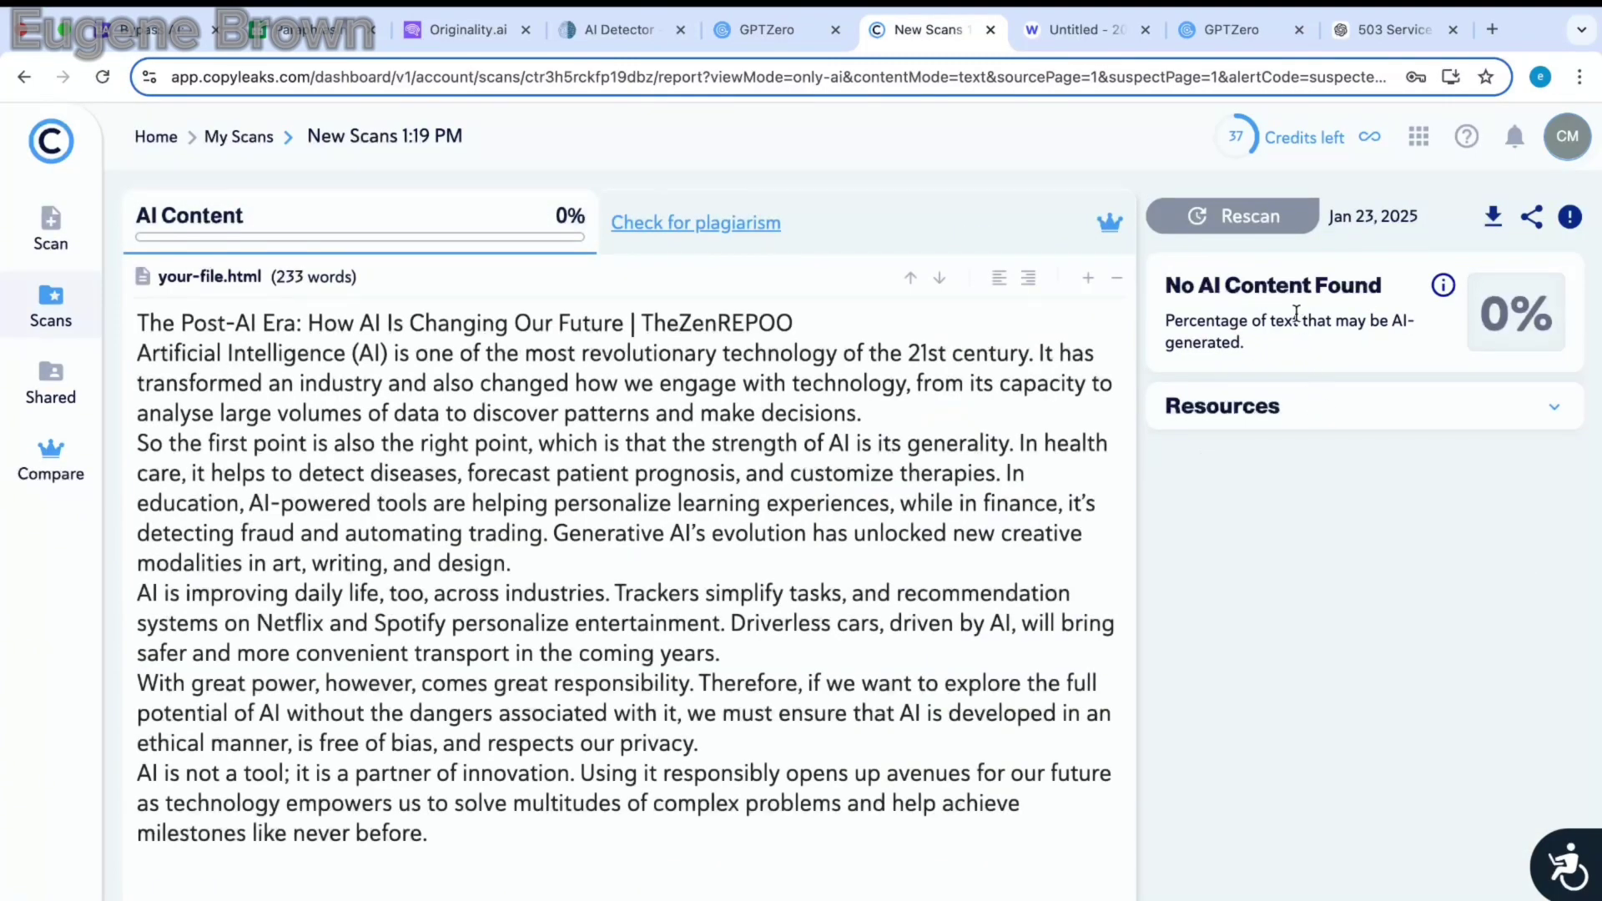
Step: Examine the Copyleaks AI content verdict and percentage for the humanized article
scroll(1322, 308, up, 4)
scroll(1323, 308, down, 2)
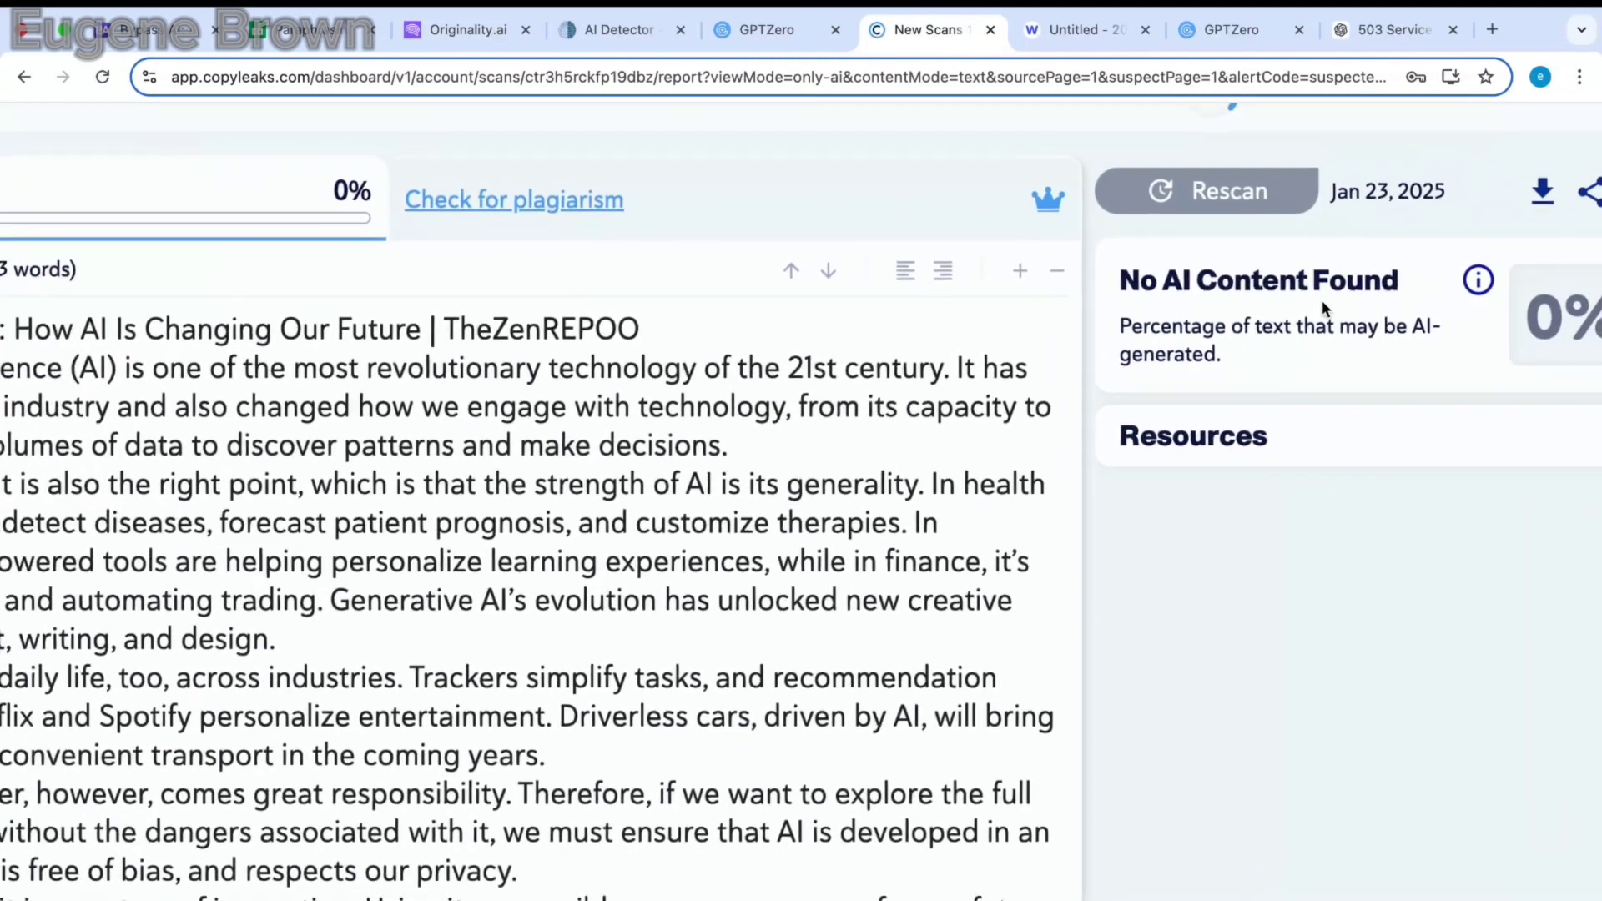
scroll(1322, 308, right, 1)
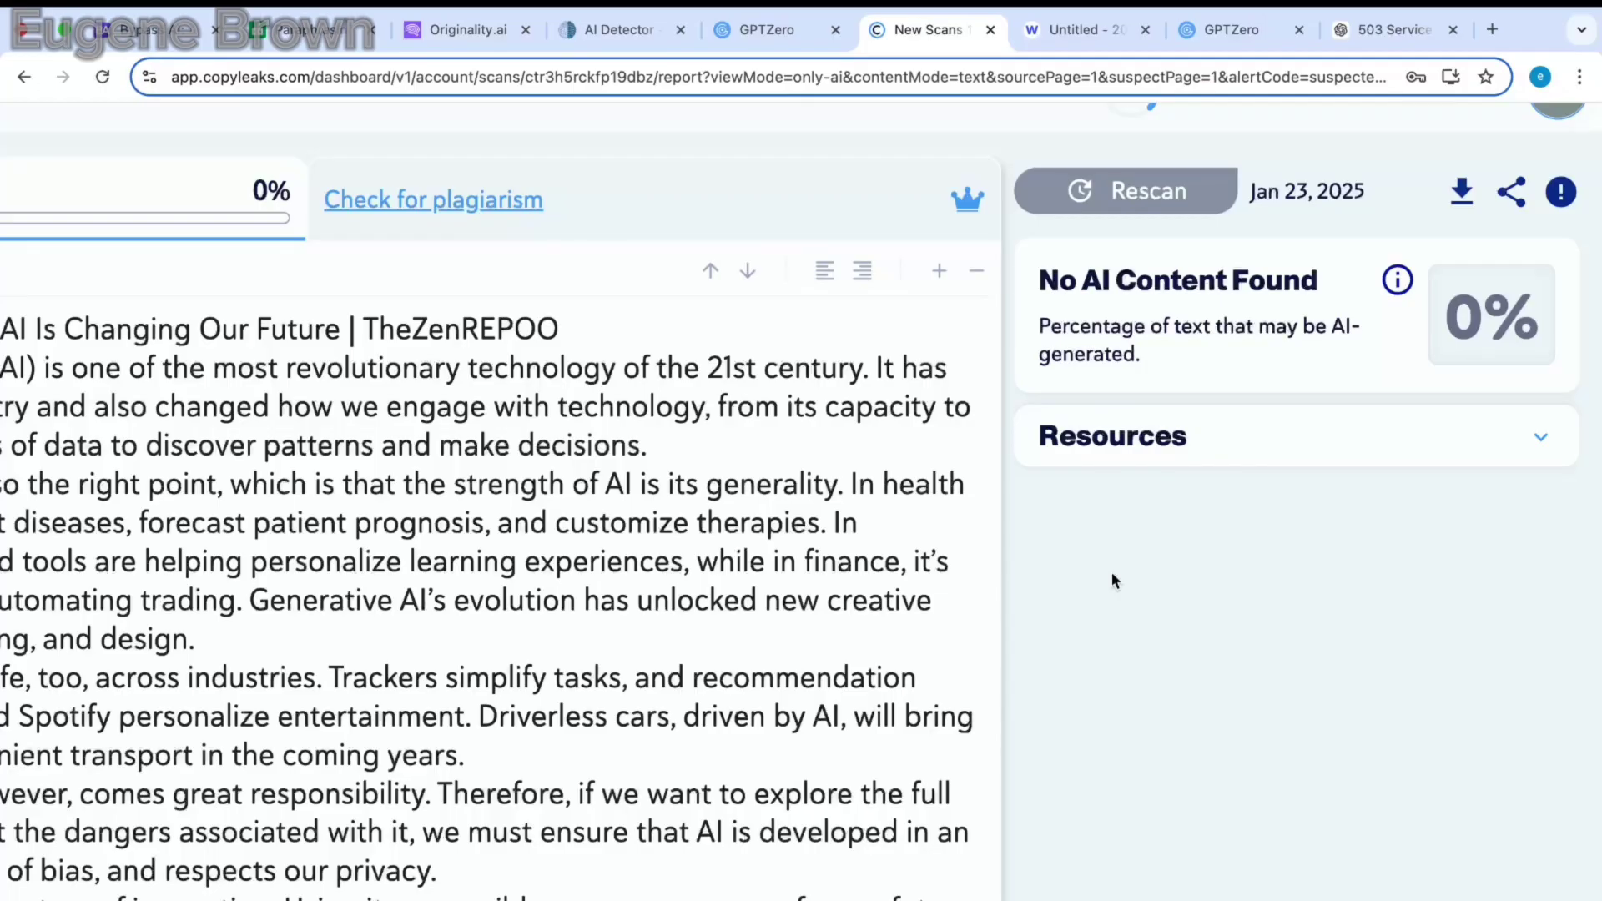
scroll(514, 572, left, 5)
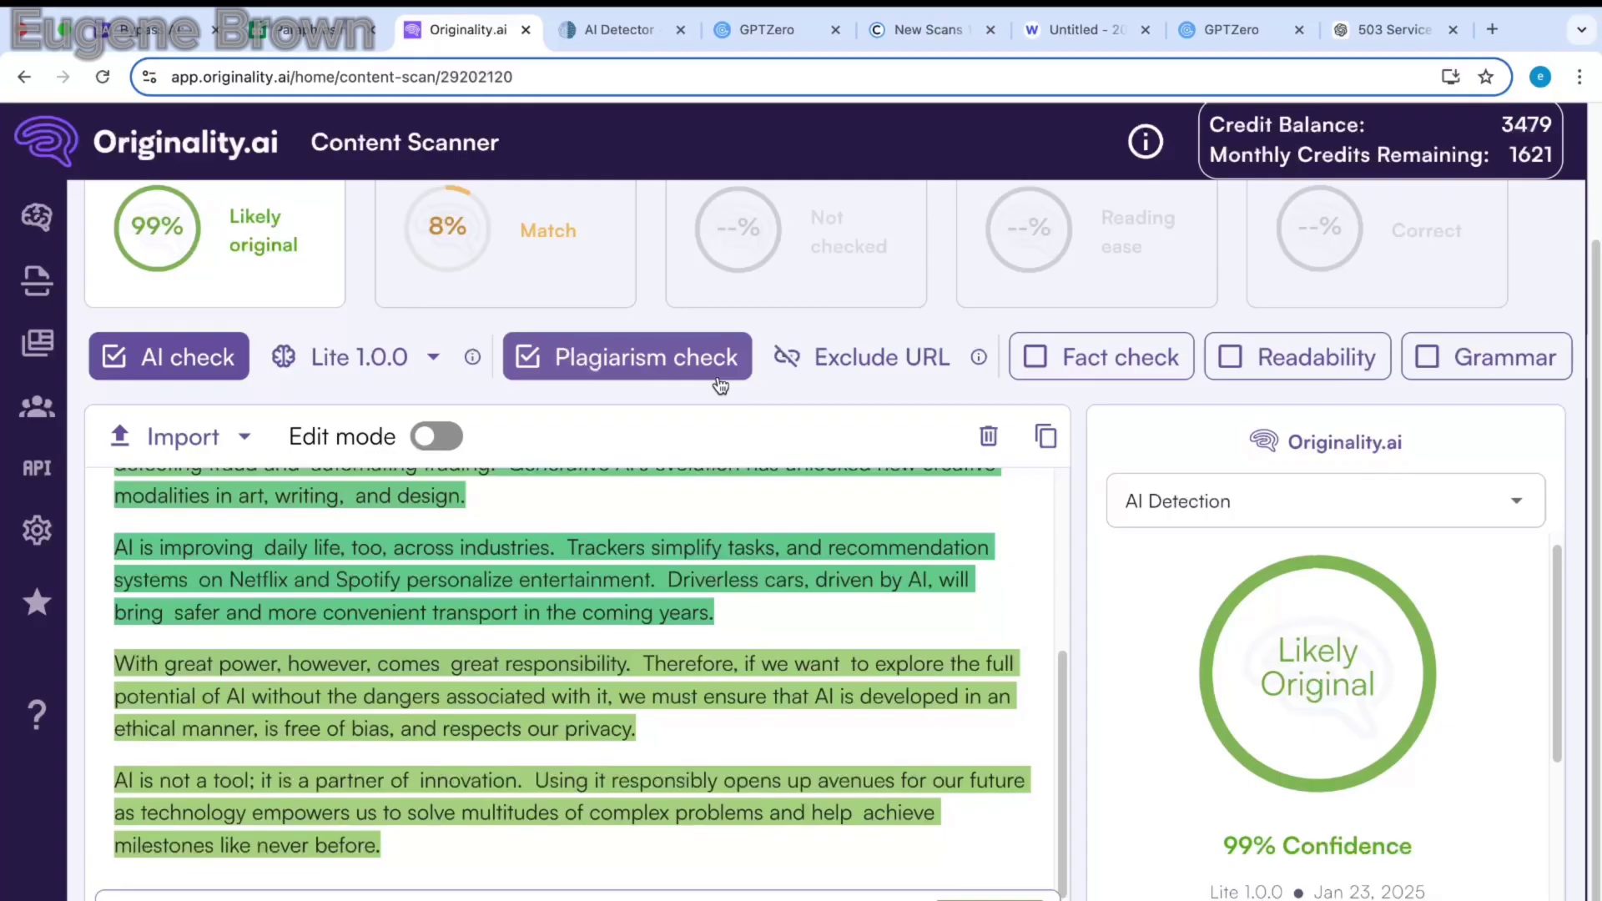
Step: Switch to ZeroGPT and review its AI detection result for the humanized article again
click(604, 32)
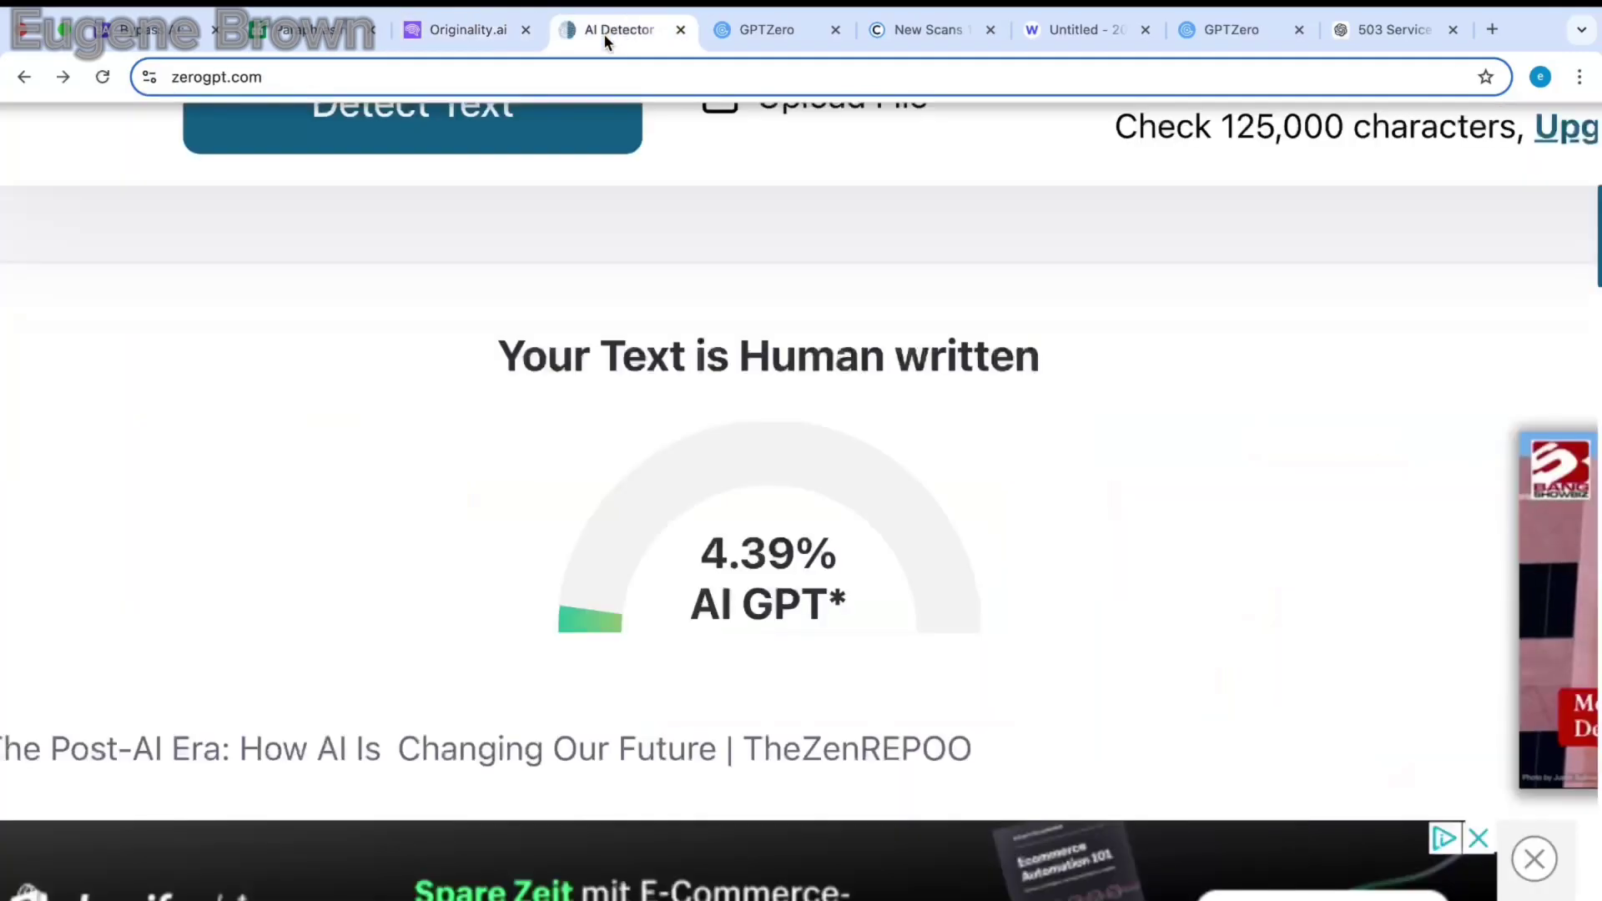
scroll(570, 312, up, 3)
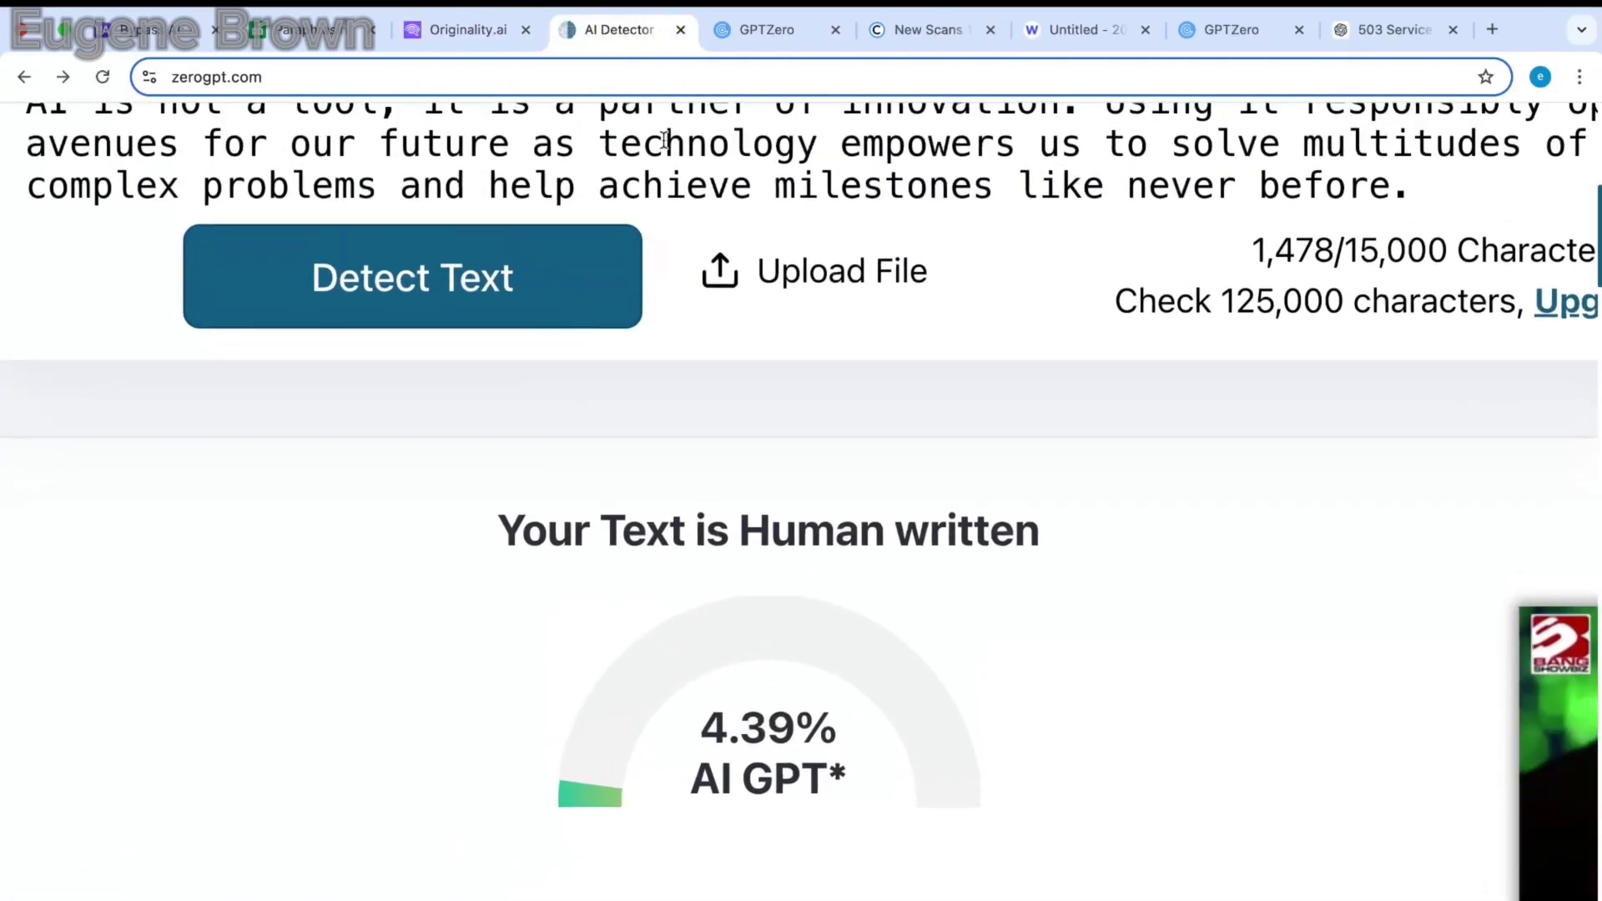